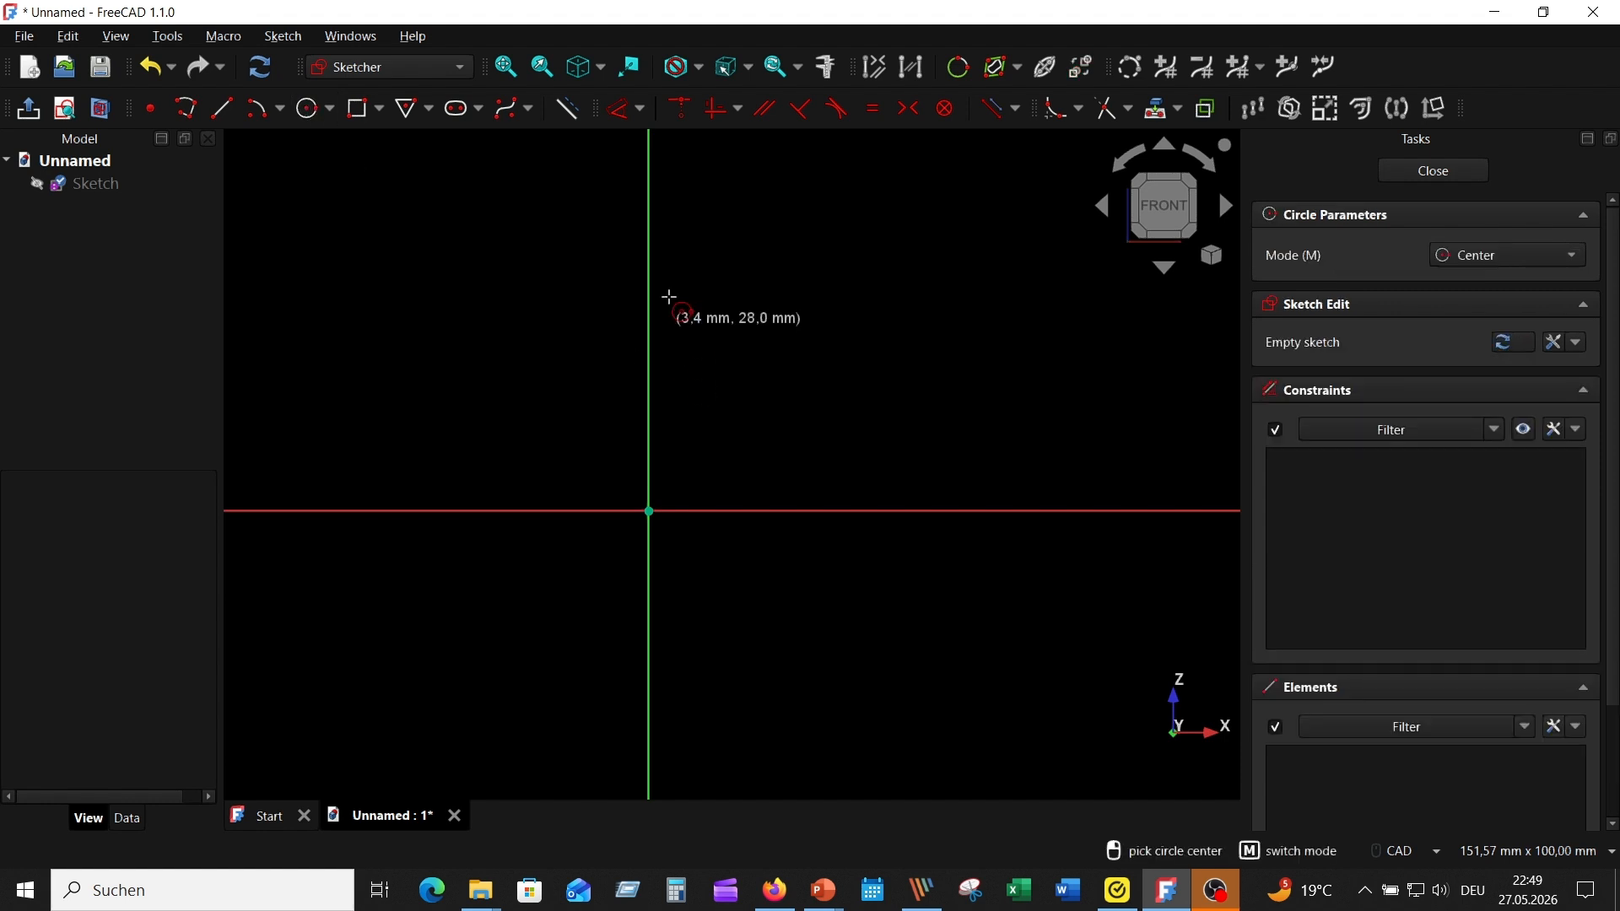
Draw a circle with a 25 mm radius, centred on the vertical axis above the origin
left_click(649, 287)
type("25")
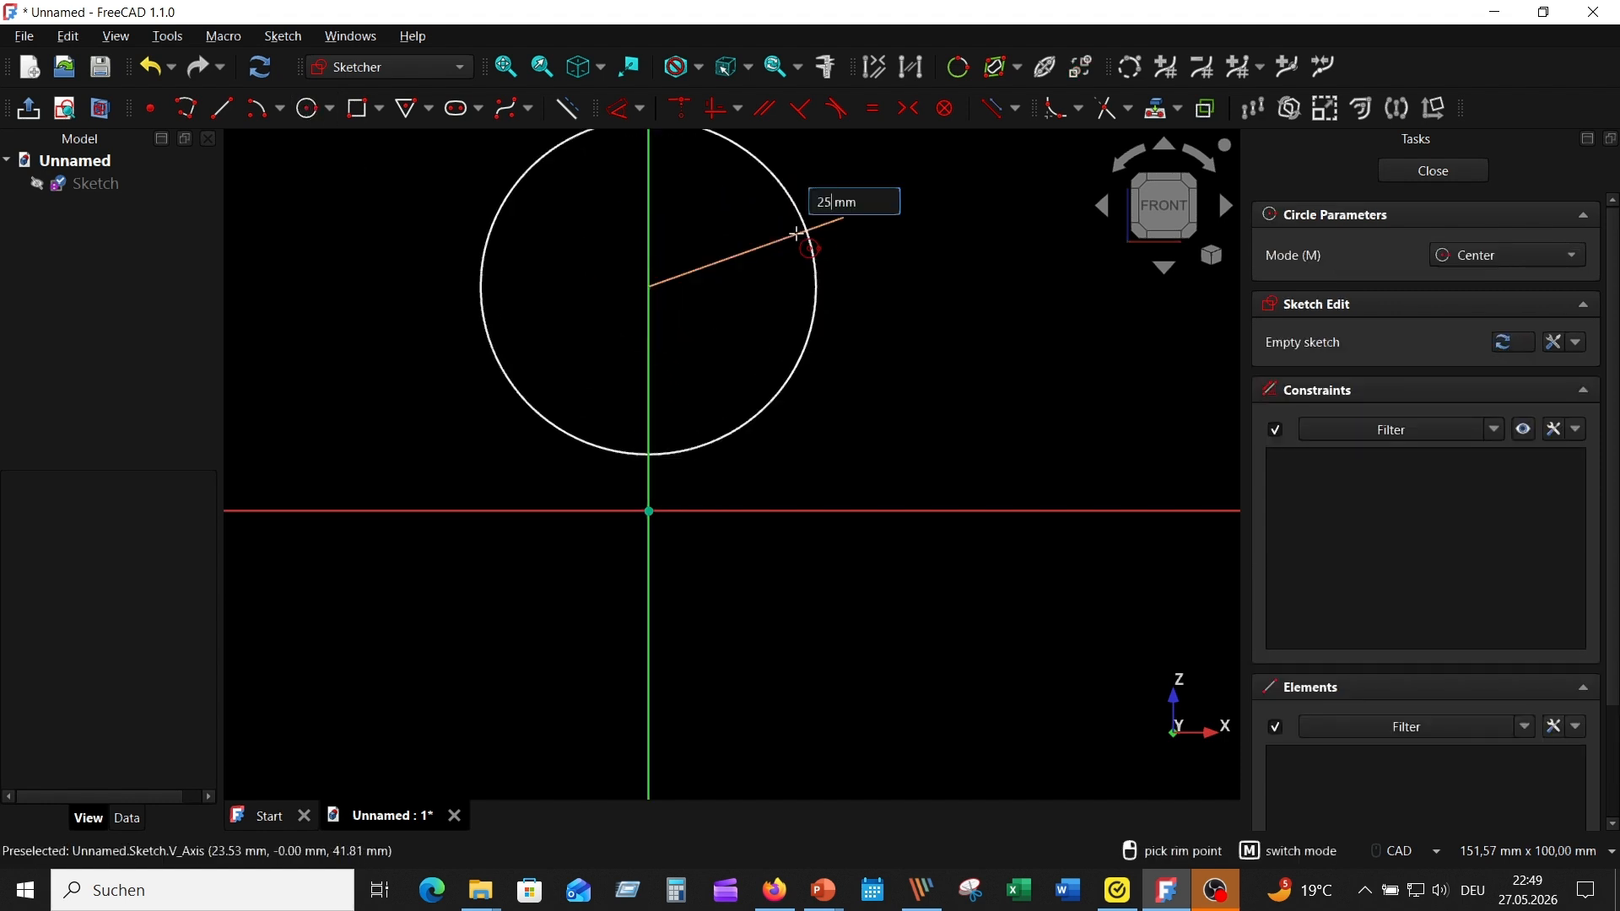
key("Return")
scroll(870, 343, "down", 2)
scroll(892, 384, "down", 1)
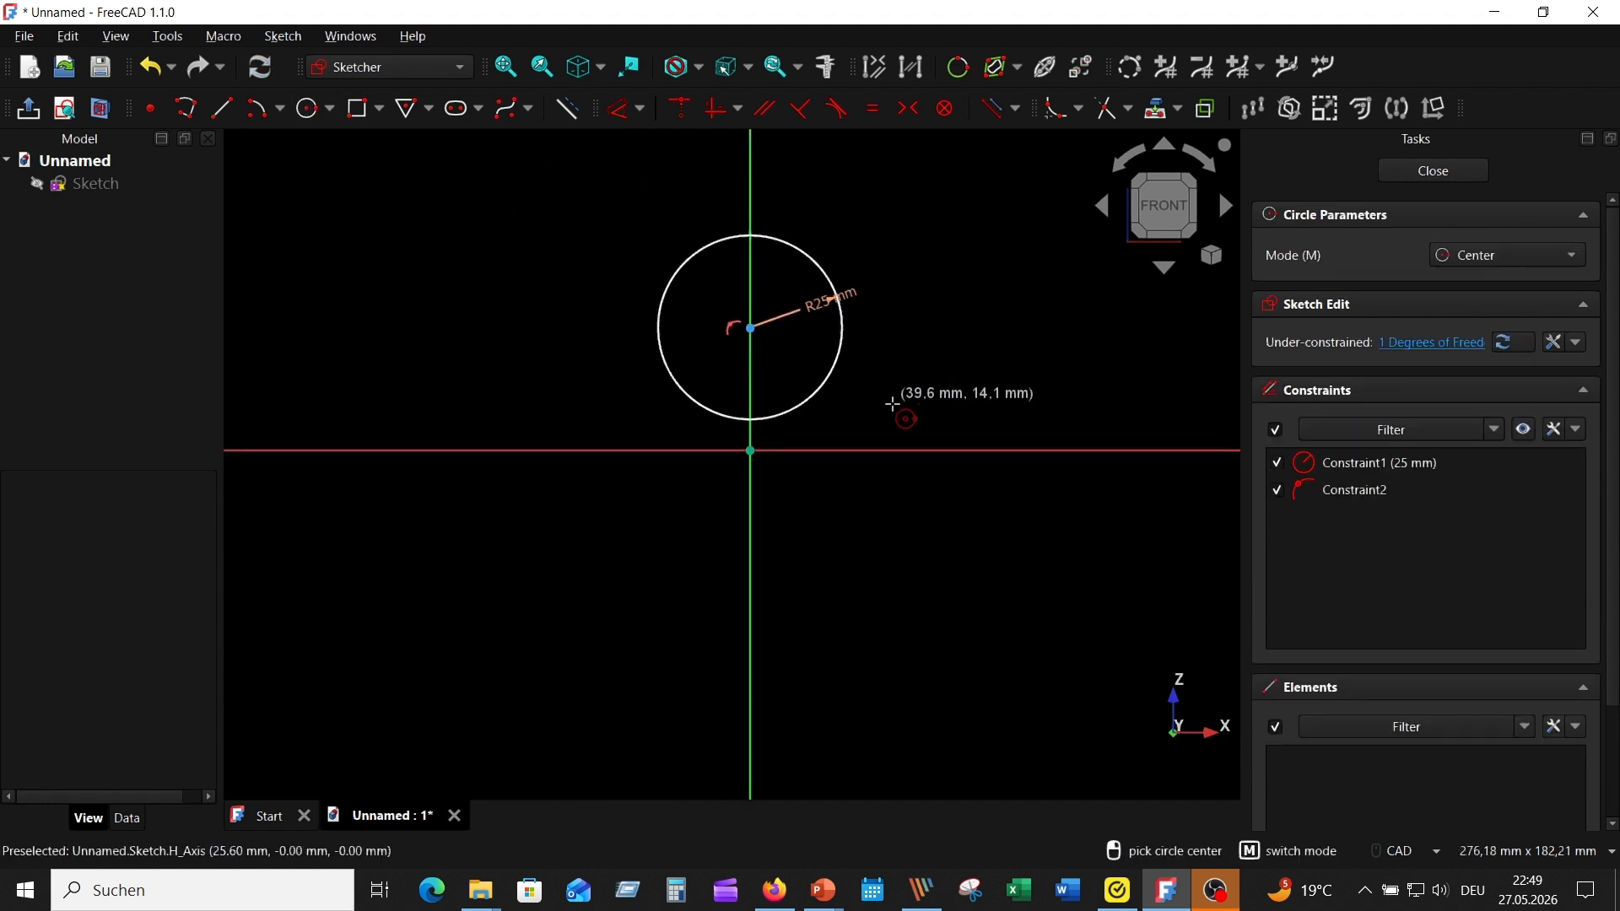
scroll(858, 495, "up", 2)
key("Escape")
scroll(920, 372, "down", 1)
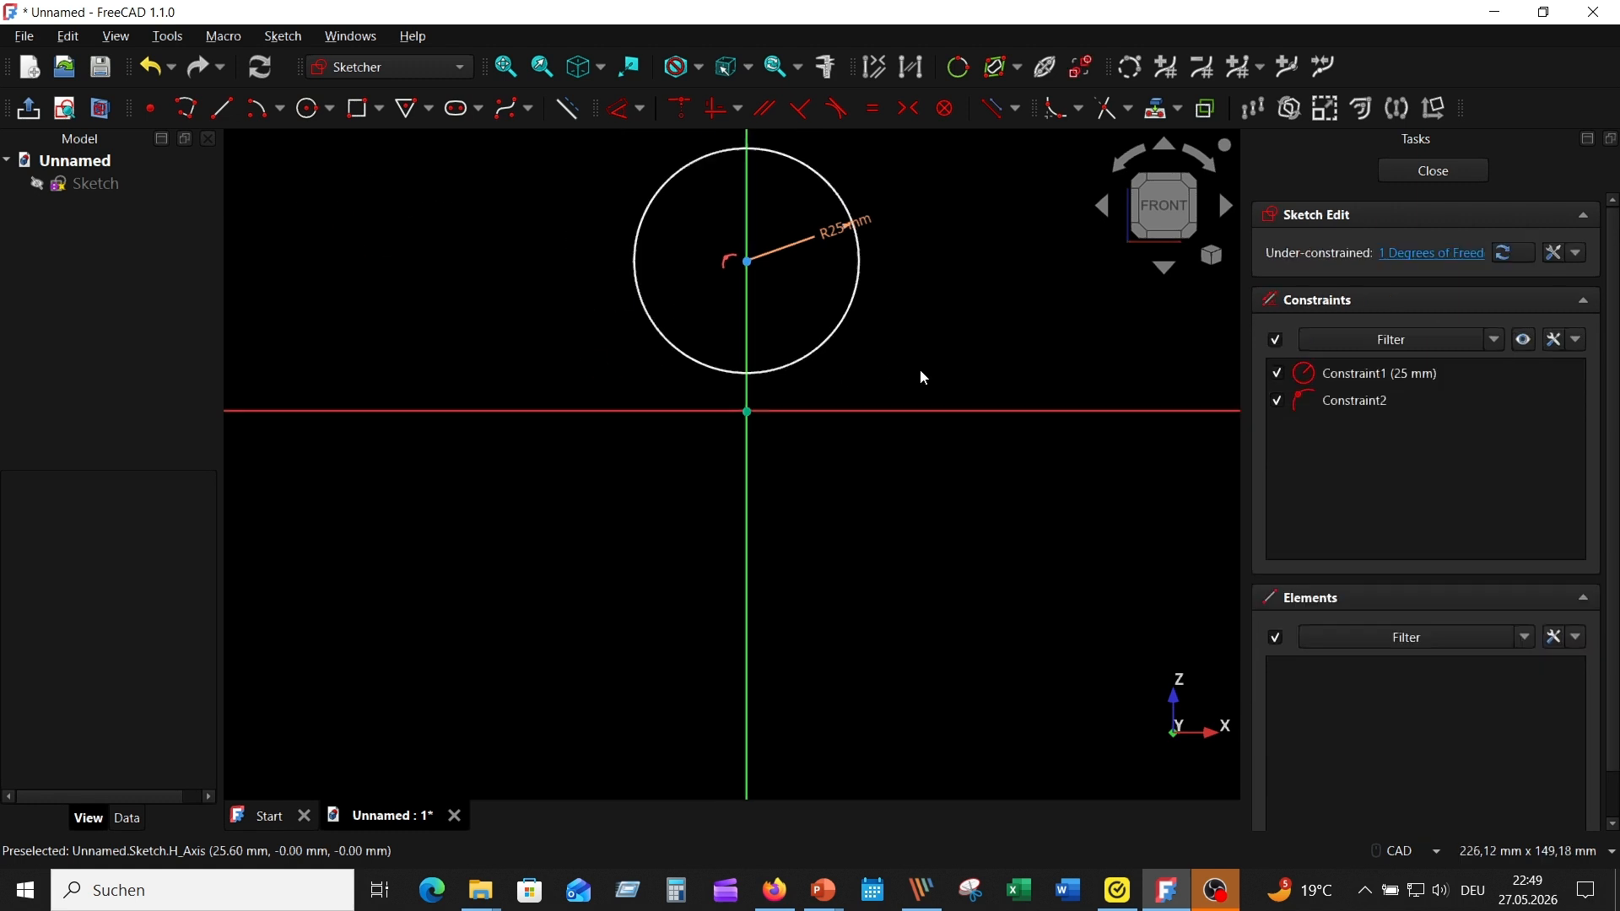
Dimension the circle's centre 55 mm above the horizontal axis
left_click_drag(847, 326, 918, 282)
middle_click_drag(918, 283, 872, 532)
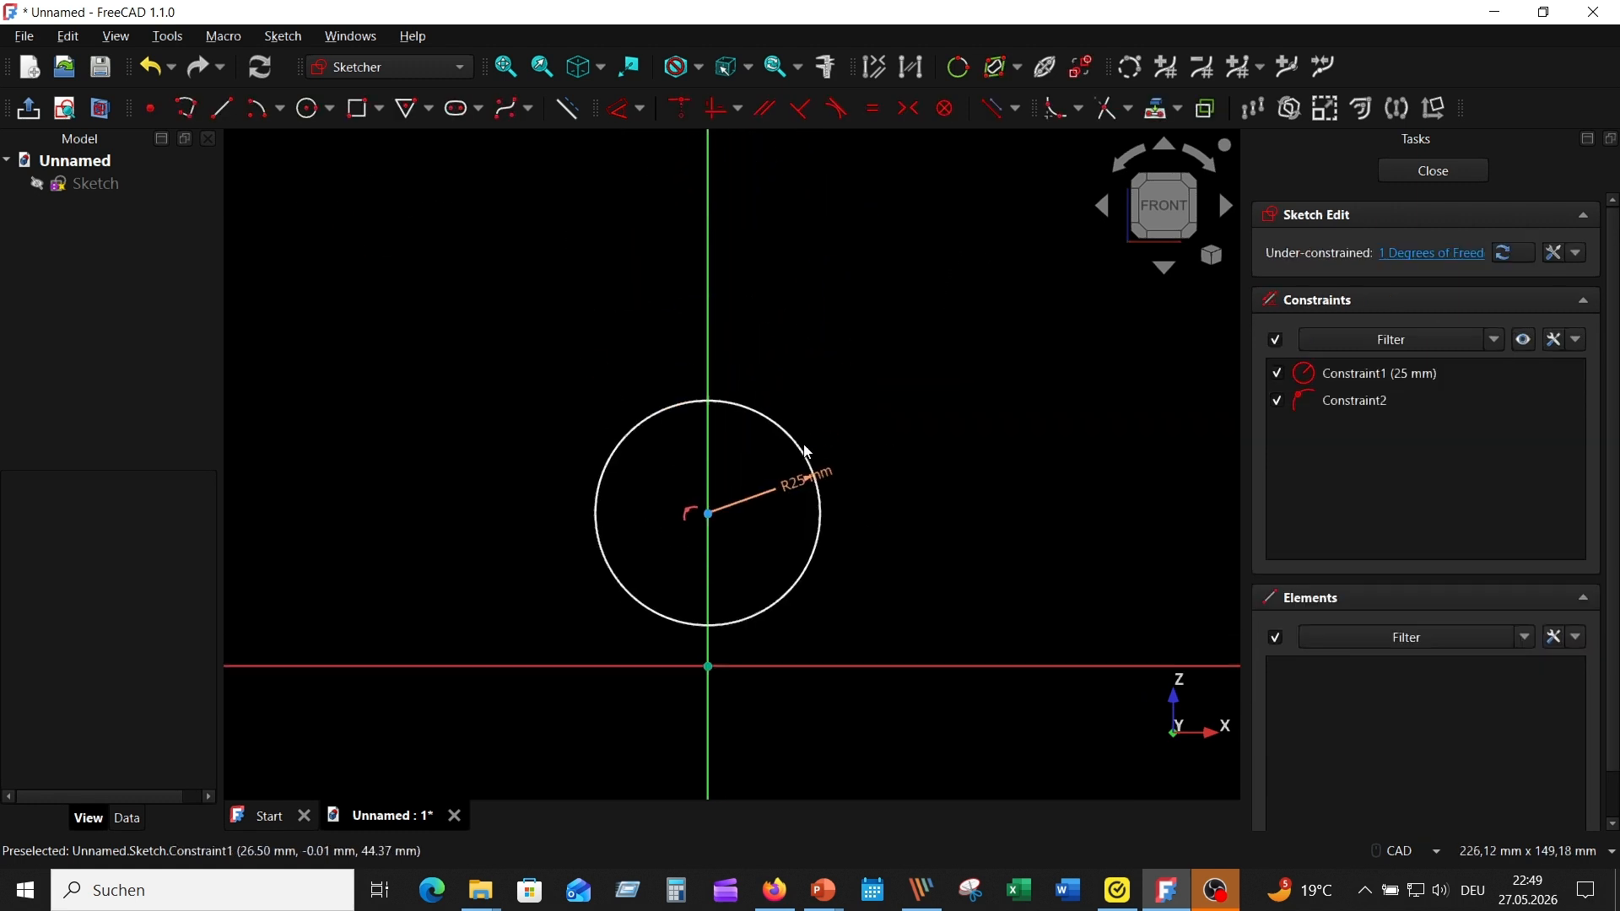
left_click_drag(799, 430, 828, 347)
left_click(1034, 757)
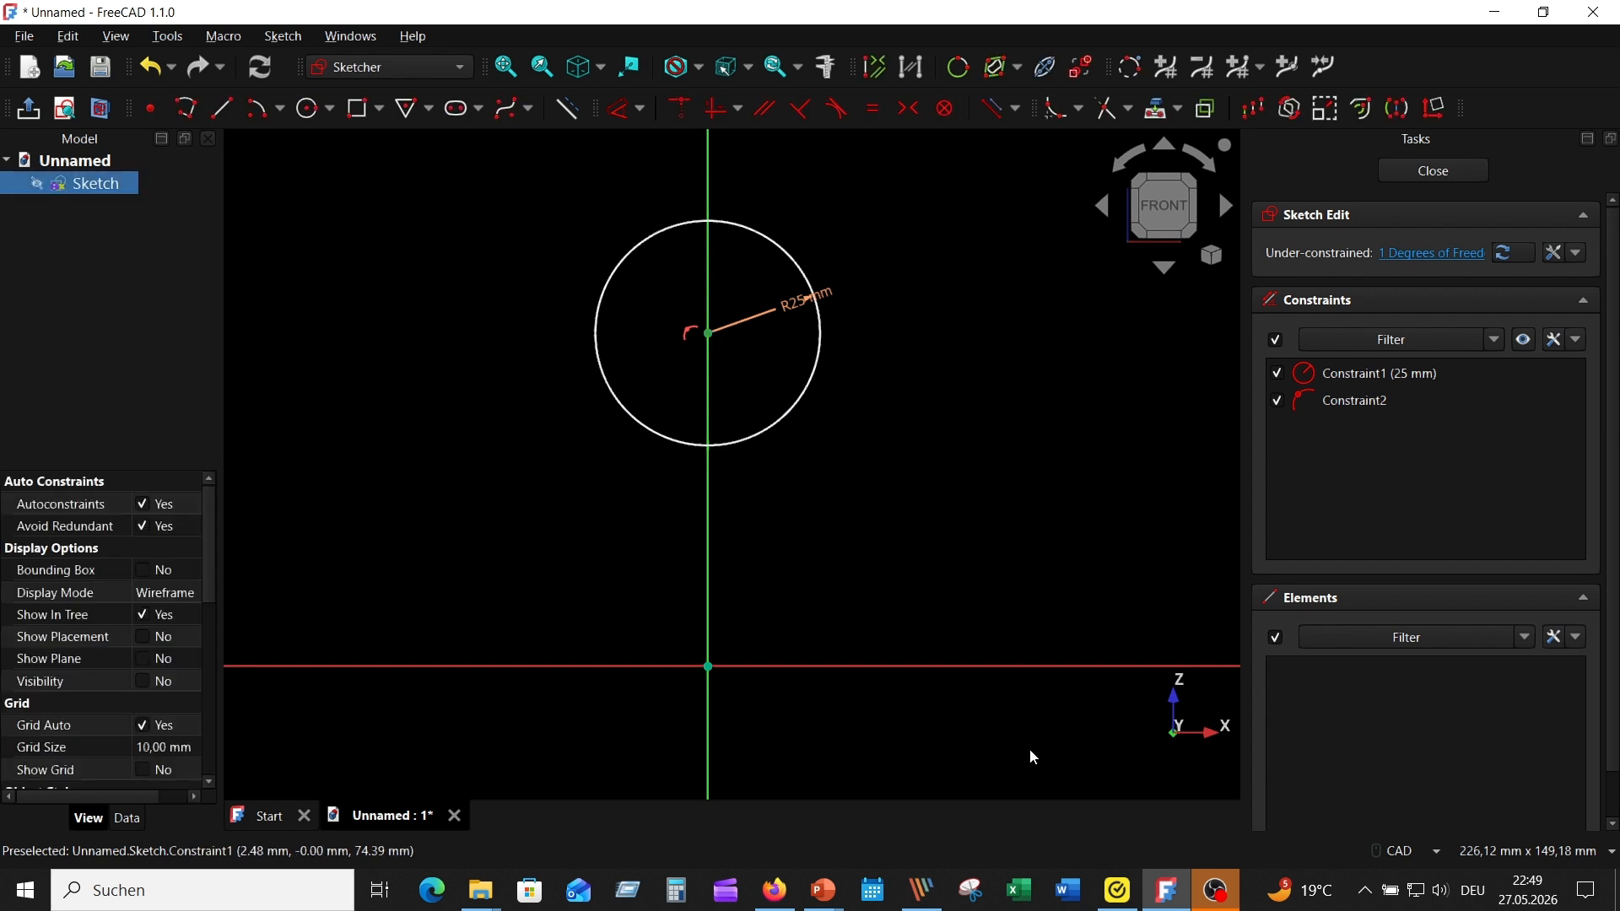
left_click(915, 665)
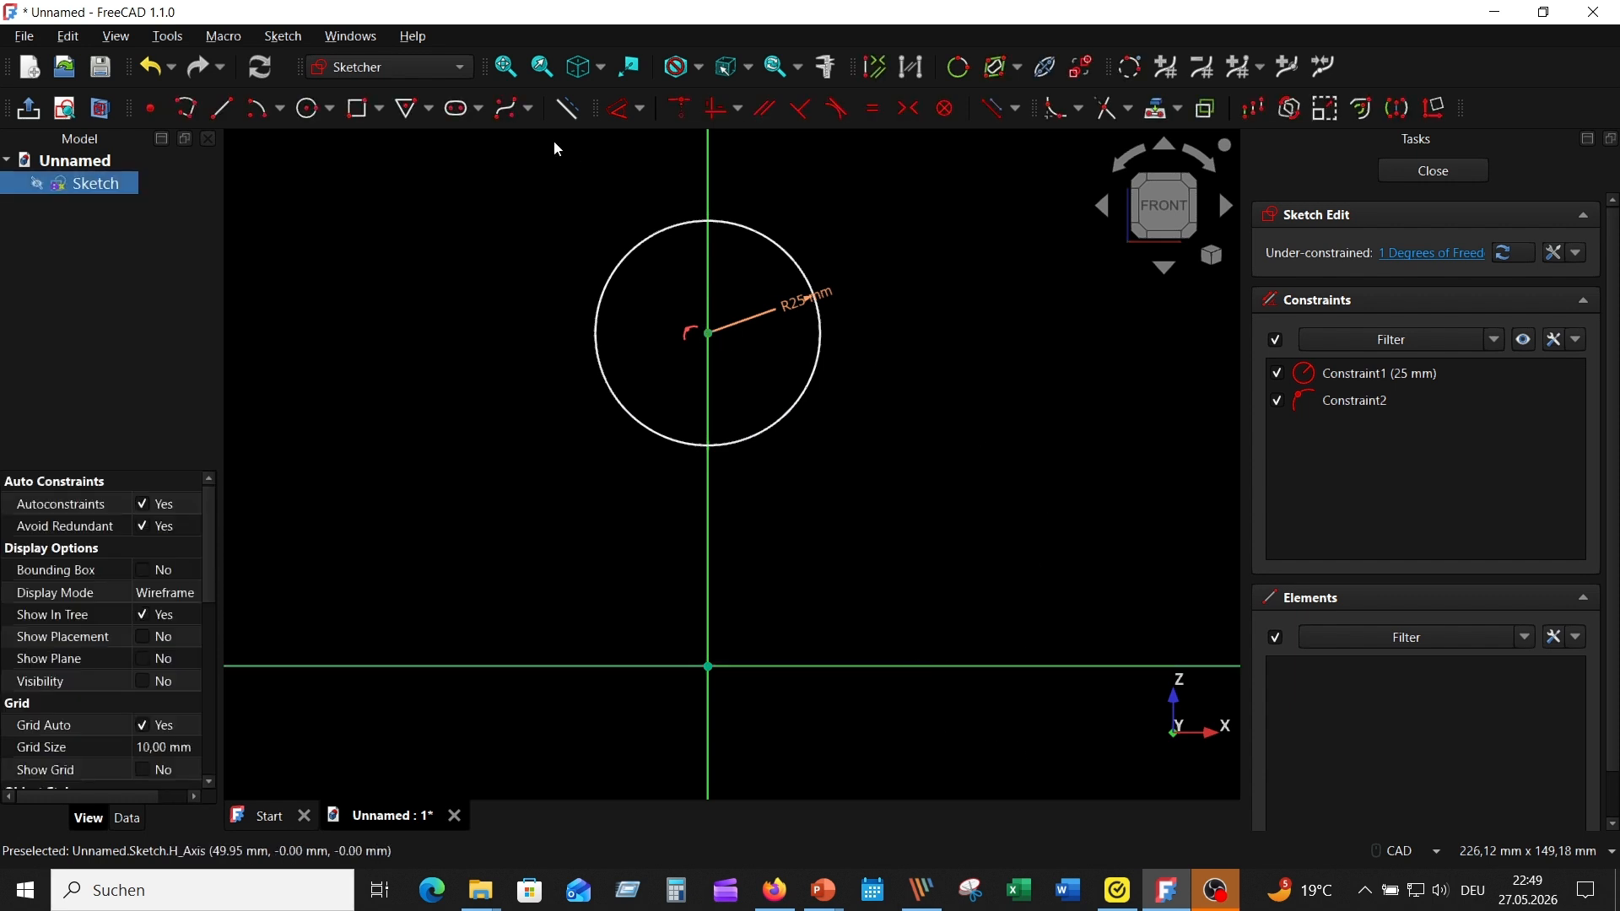
left_click(637, 110)
left_click(736, 145)
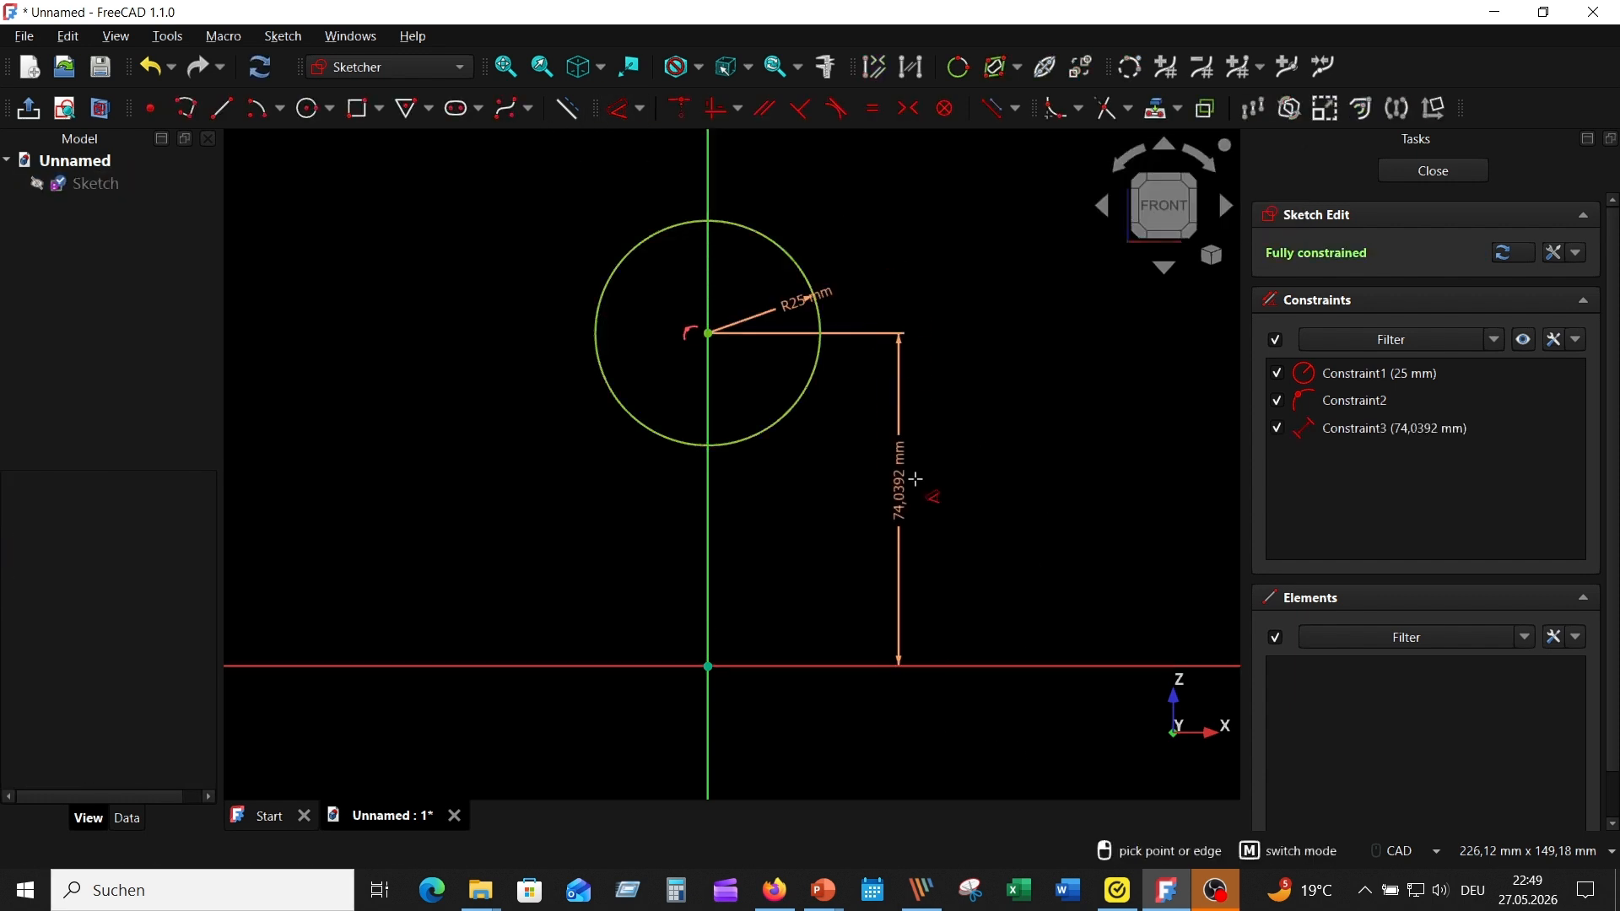
left_click(904, 480)
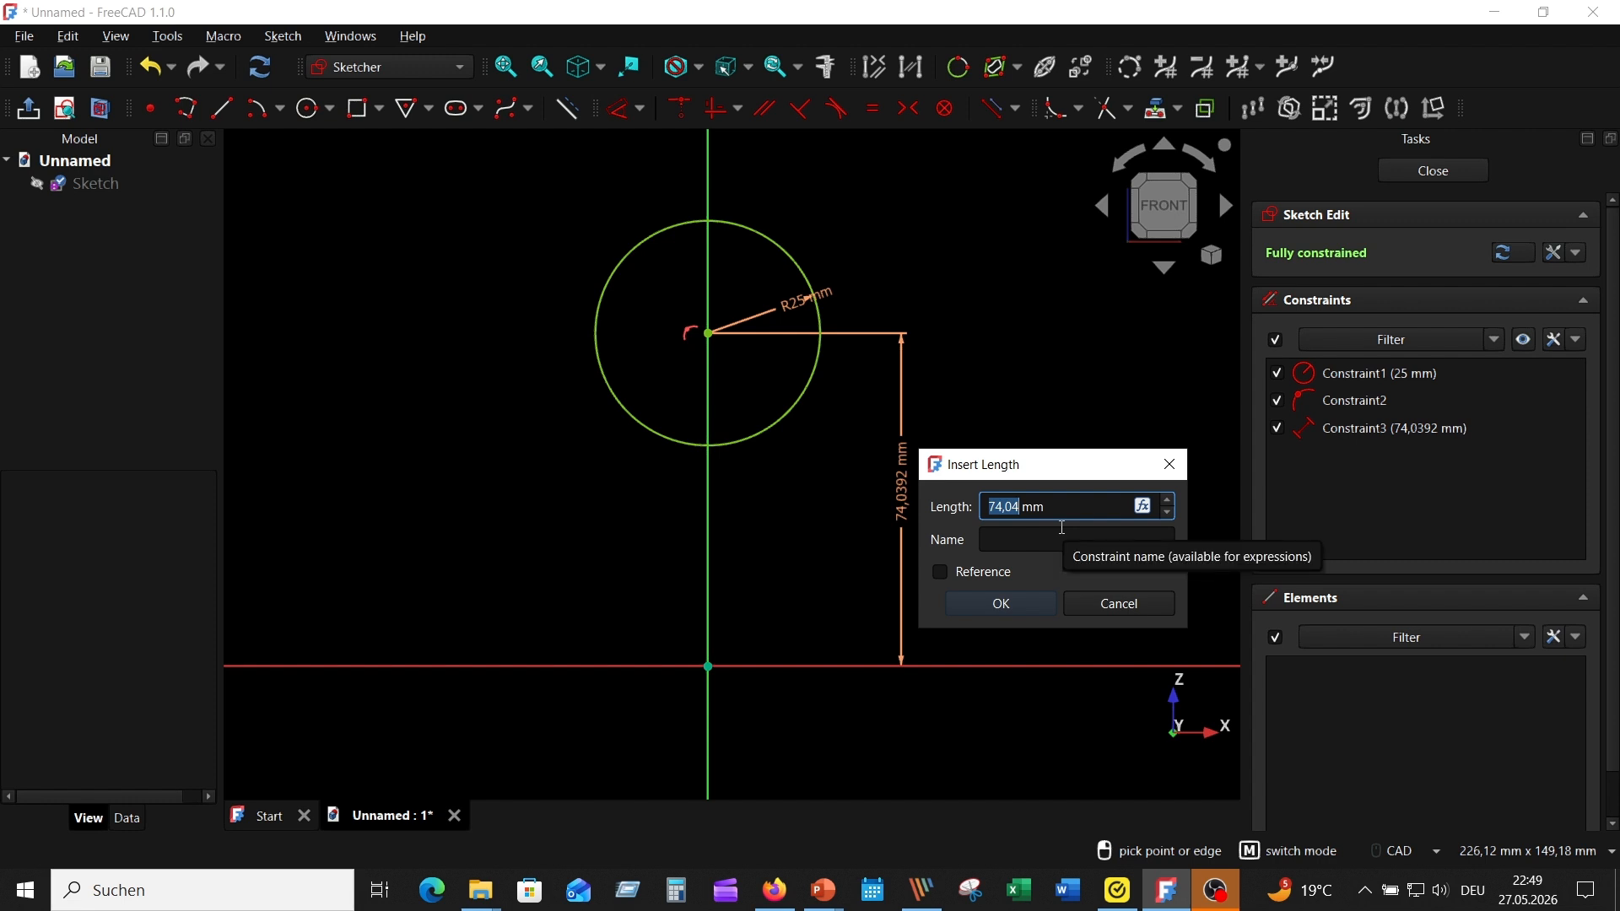
type("55")
key("Return")
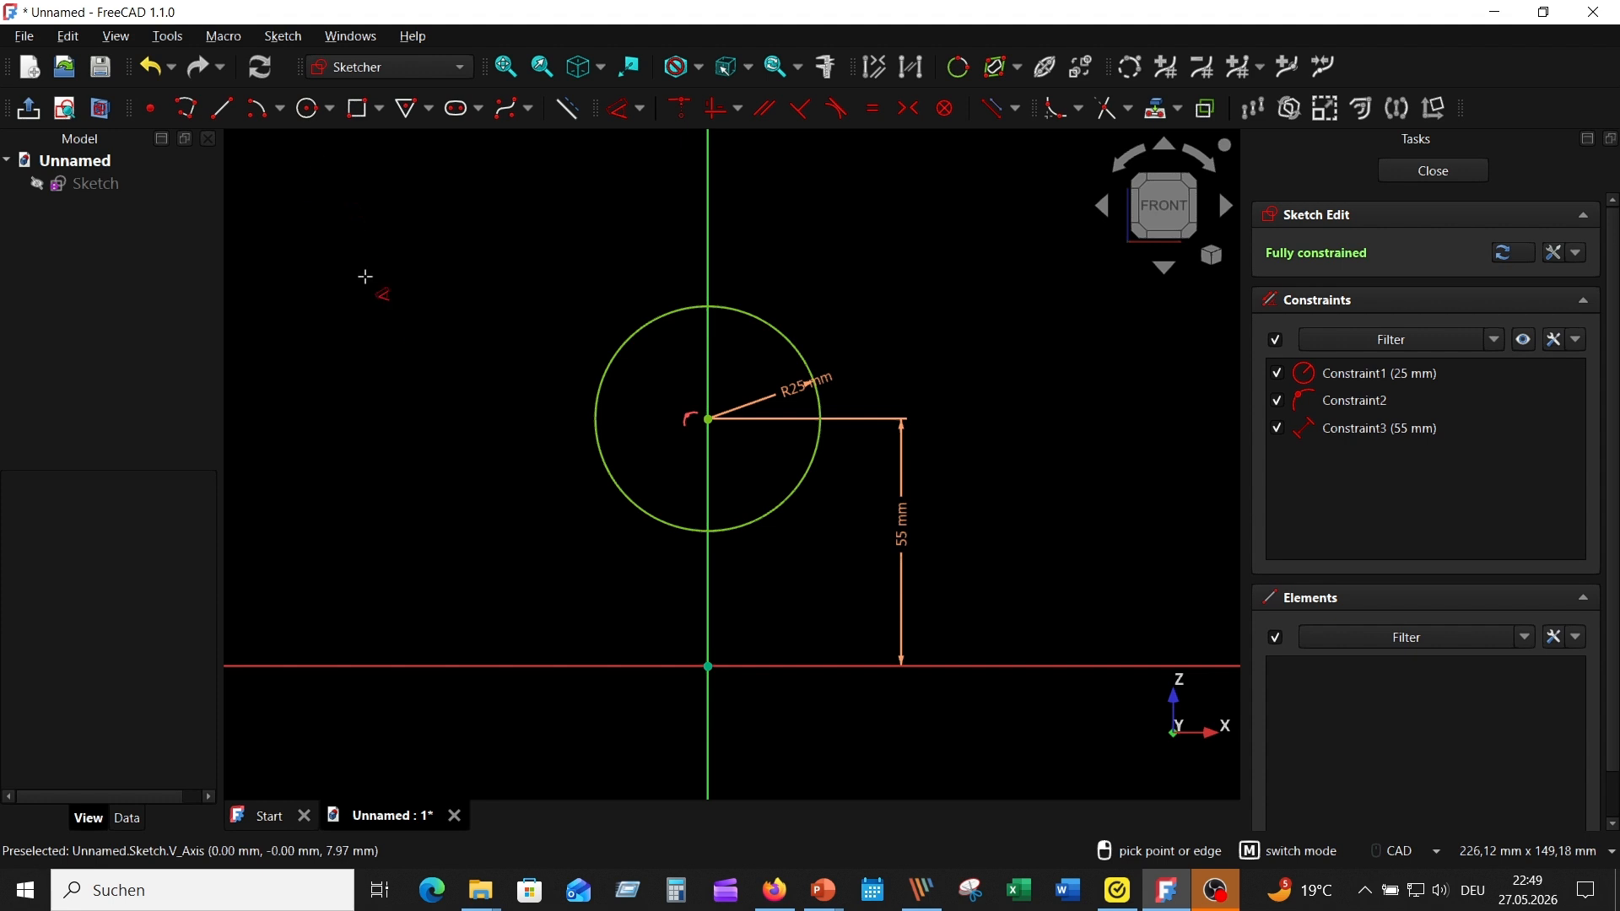
Draw a five-segment polyline from the horizontal axis up to the circle, horizontally across it, back down and outward along the axis
left_click(185, 107)
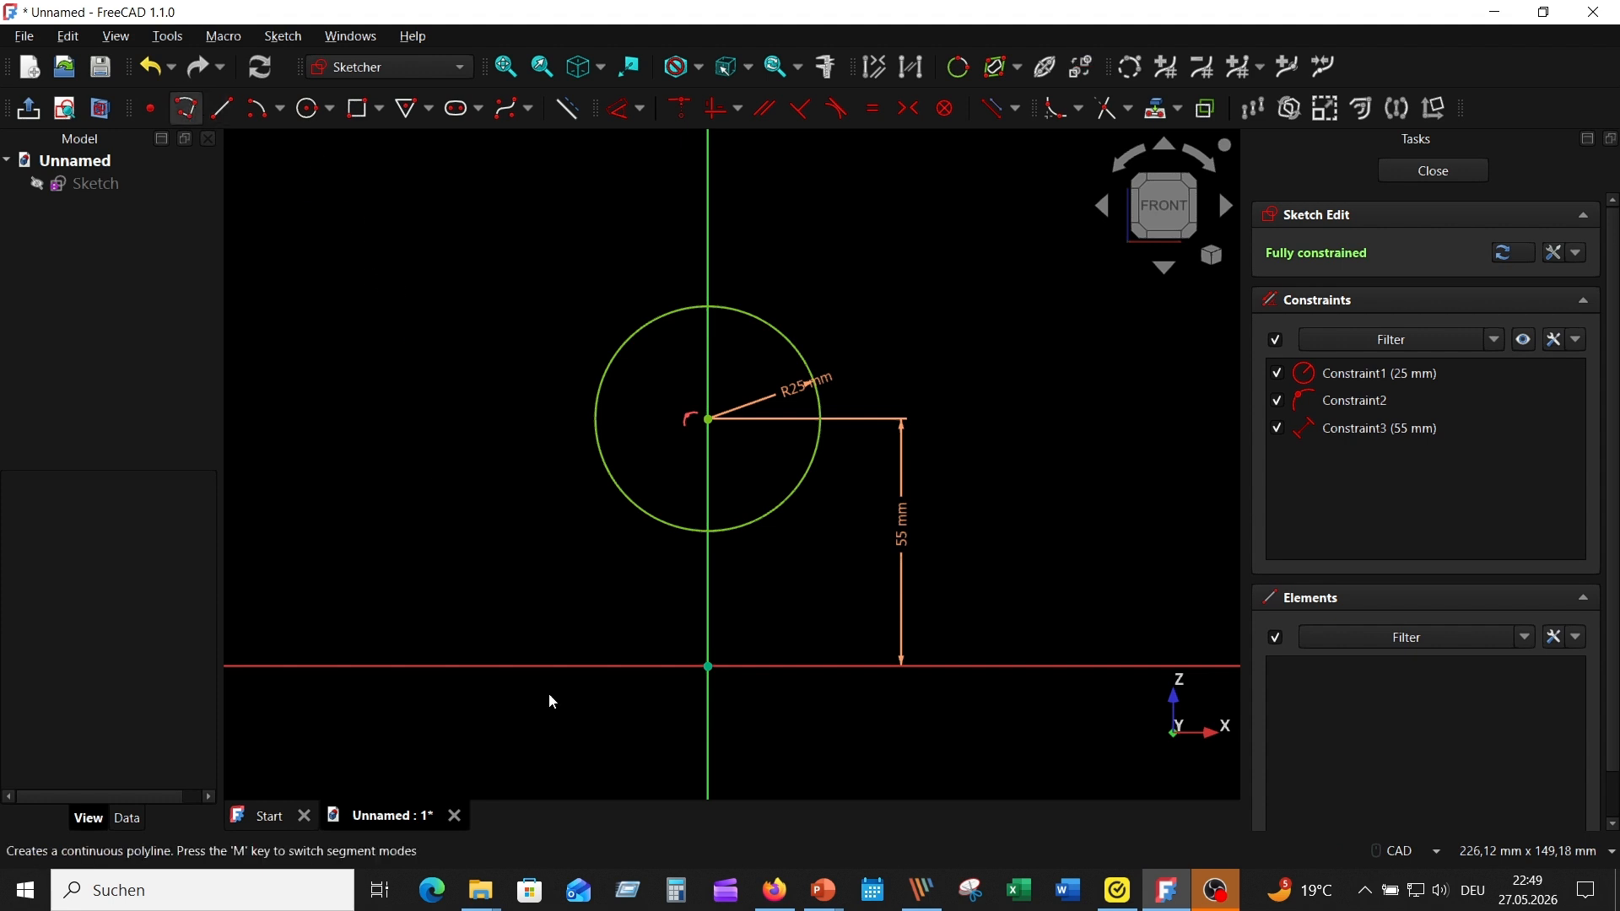
left_click(503, 665)
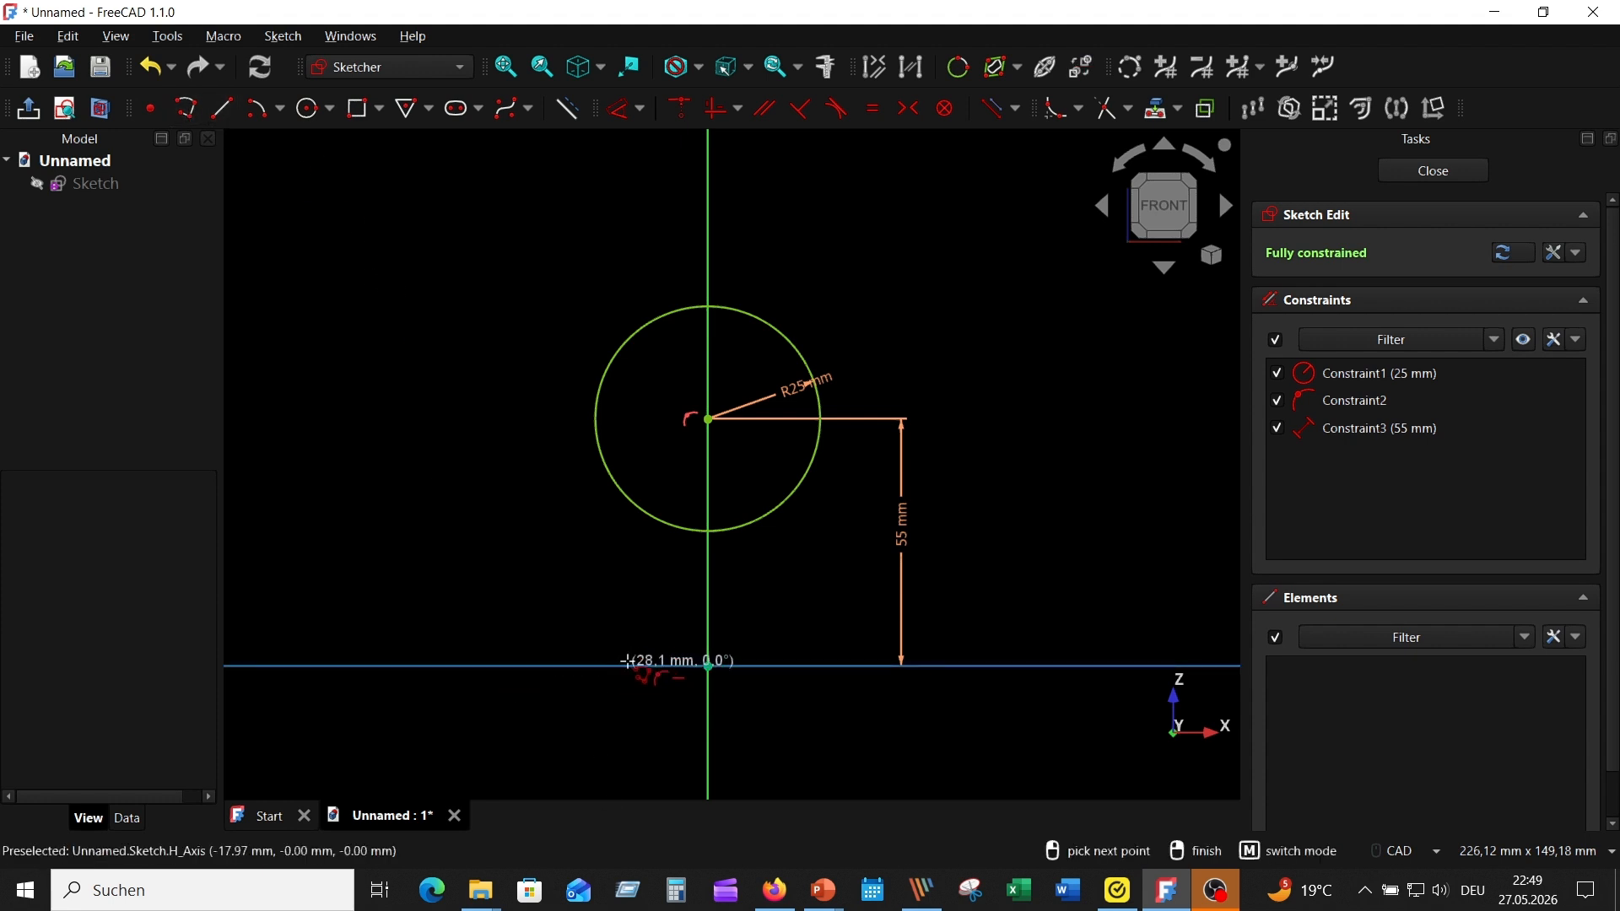
left_click(627, 666)
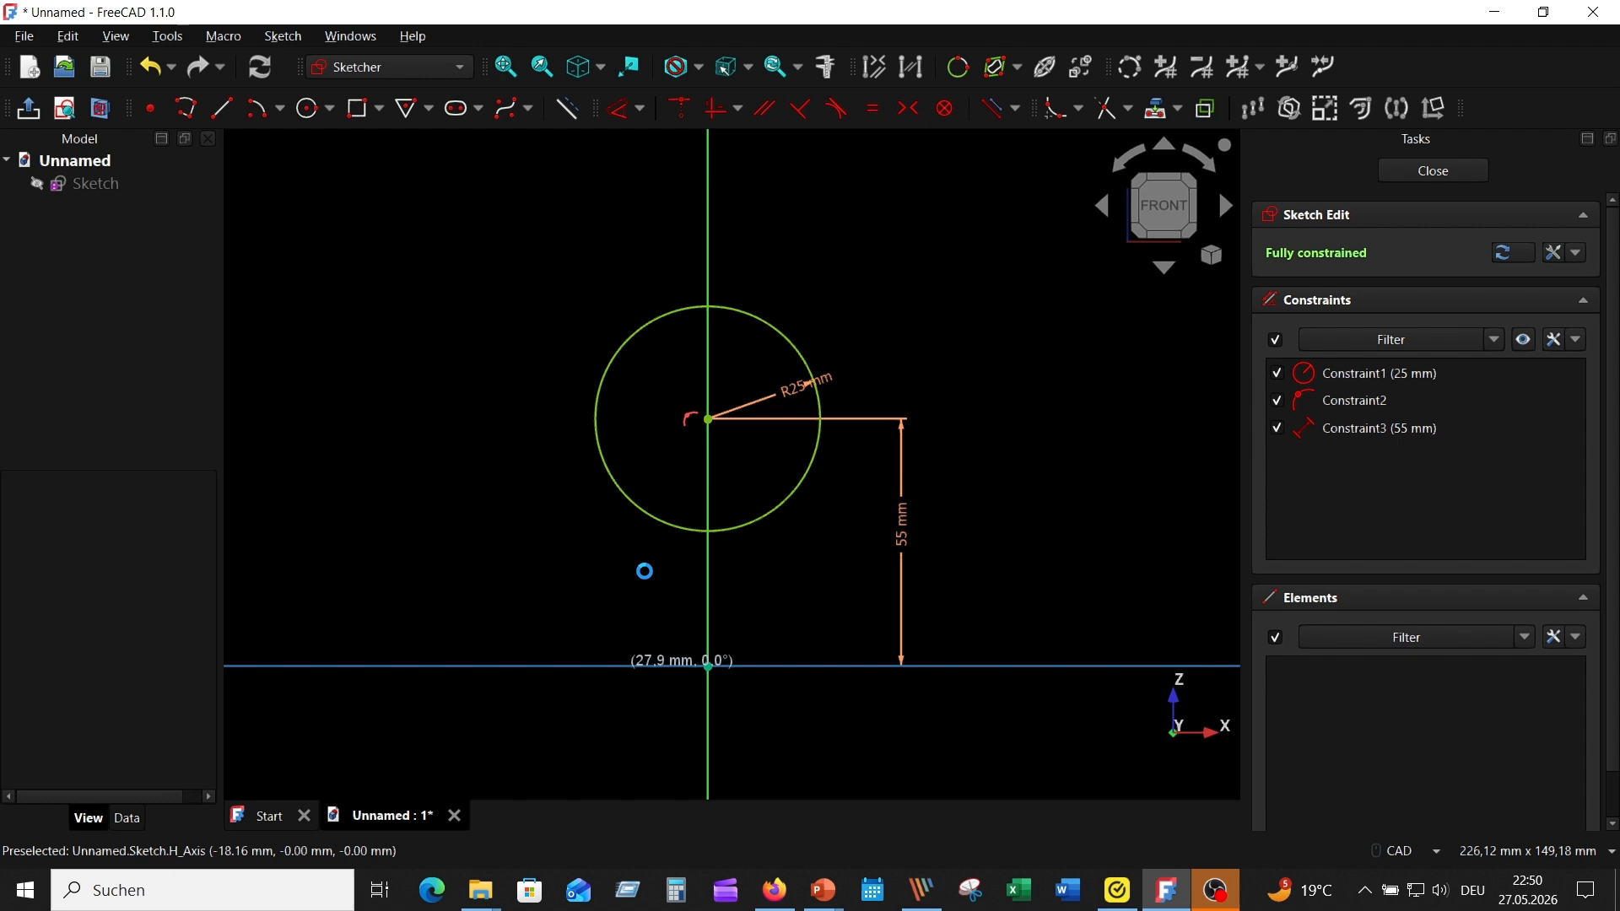
left_click(627, 498)
left_click(789, 498)
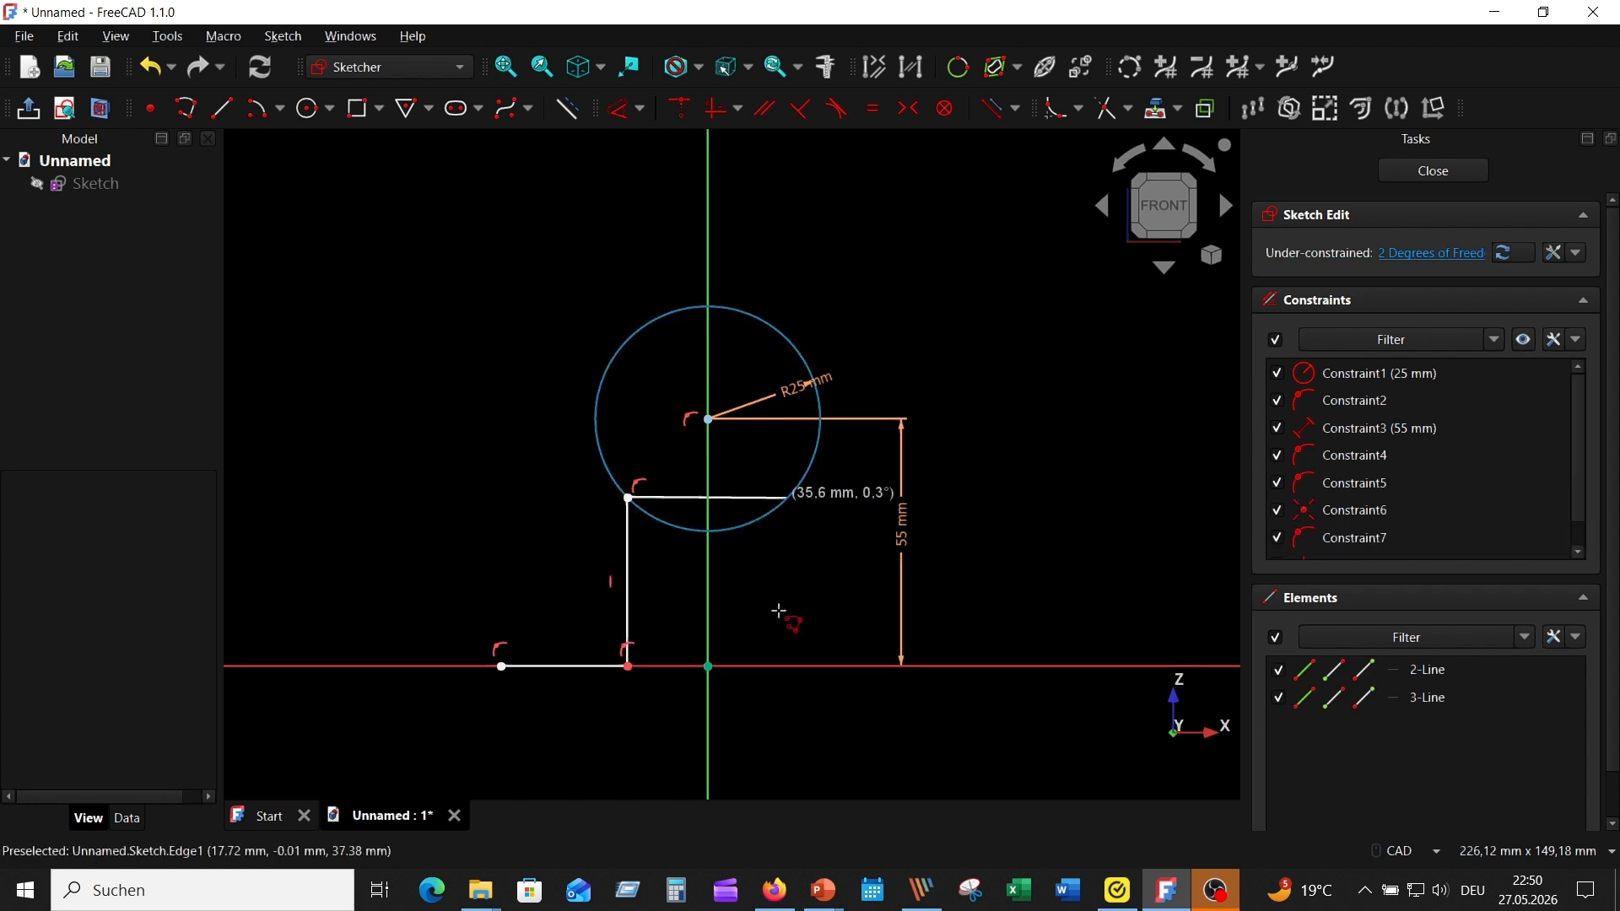
left_click(789, 667)
left_click(881, 667)
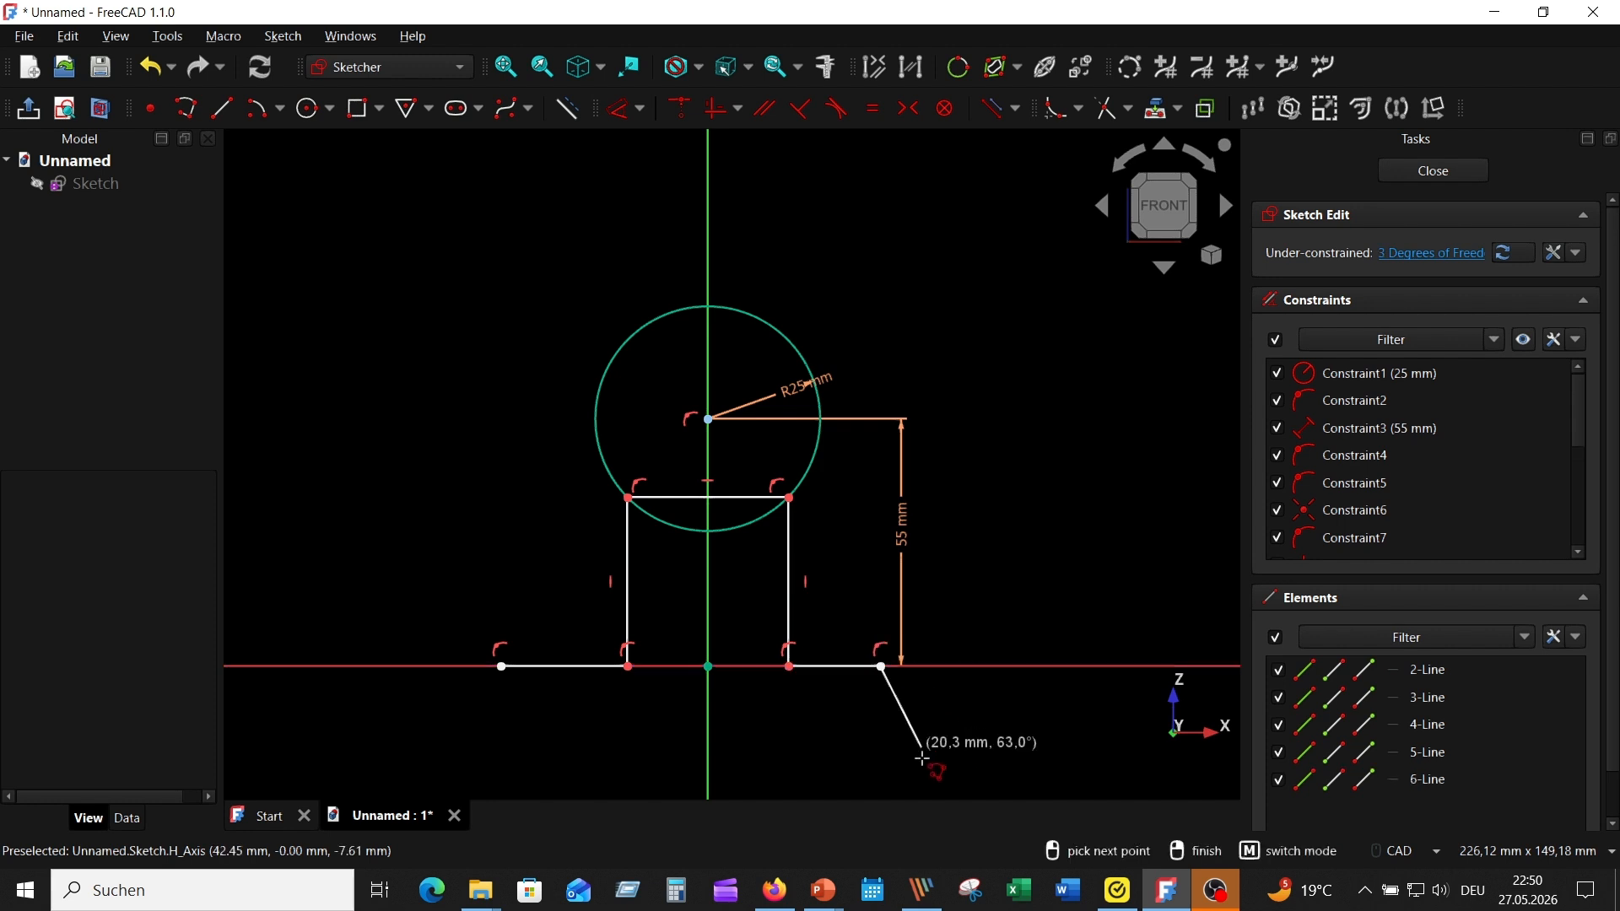
right_click(893, 654)
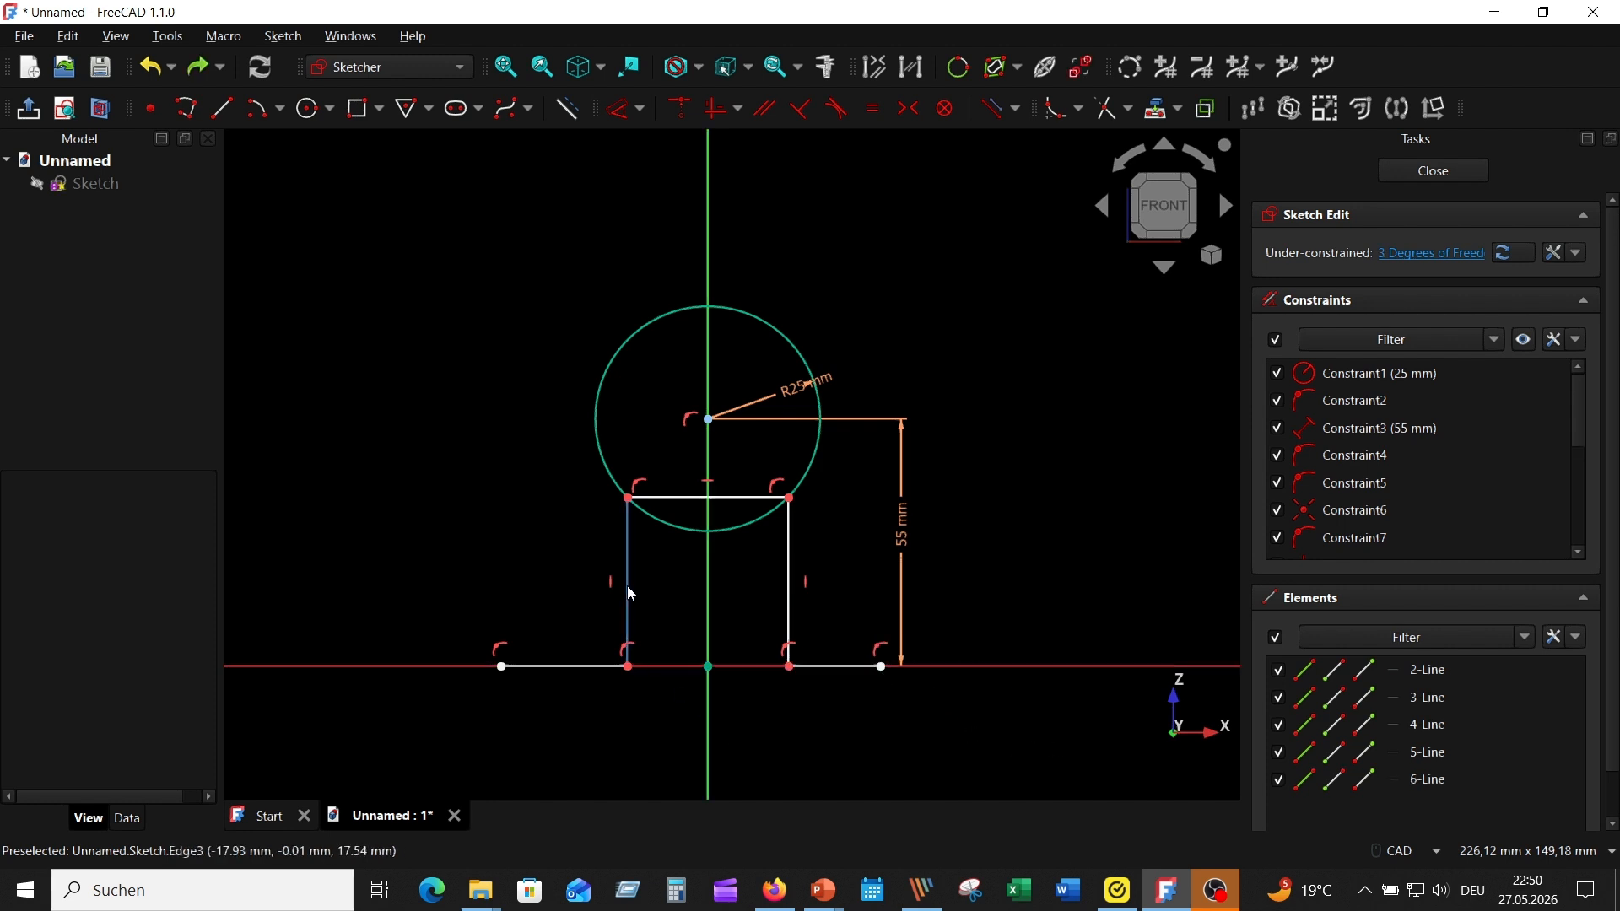
left_click(626, 586)
left_click(791, 616, "ctrl")
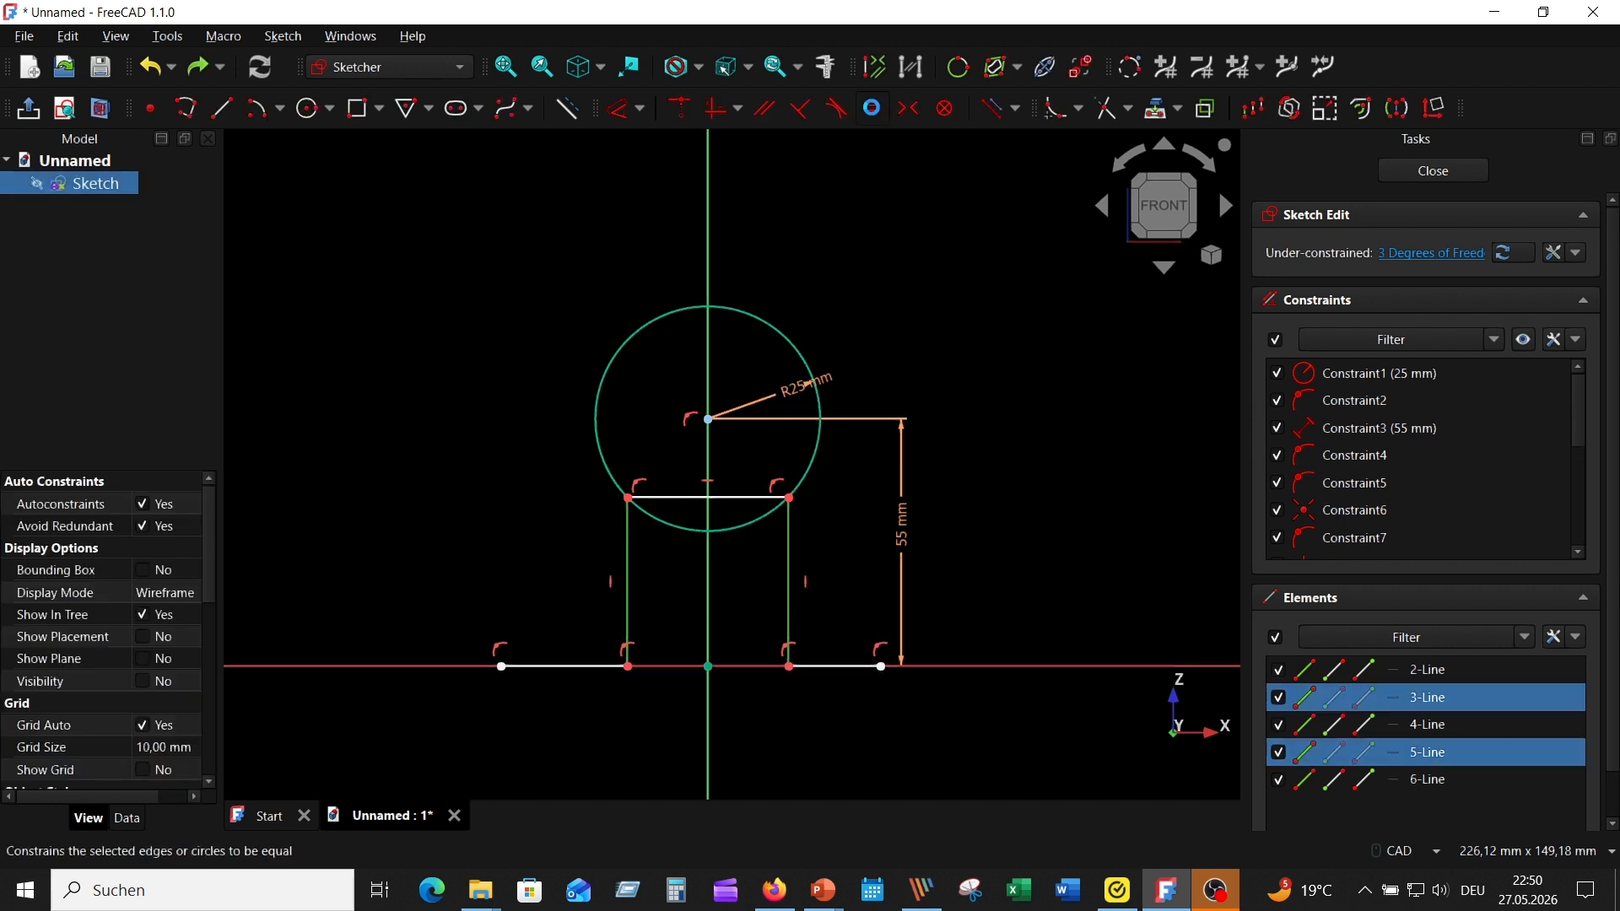
left_click(959, 260)
Constrain the two outer horizontal base lines on the axis to equal length
left_click(540, 667)
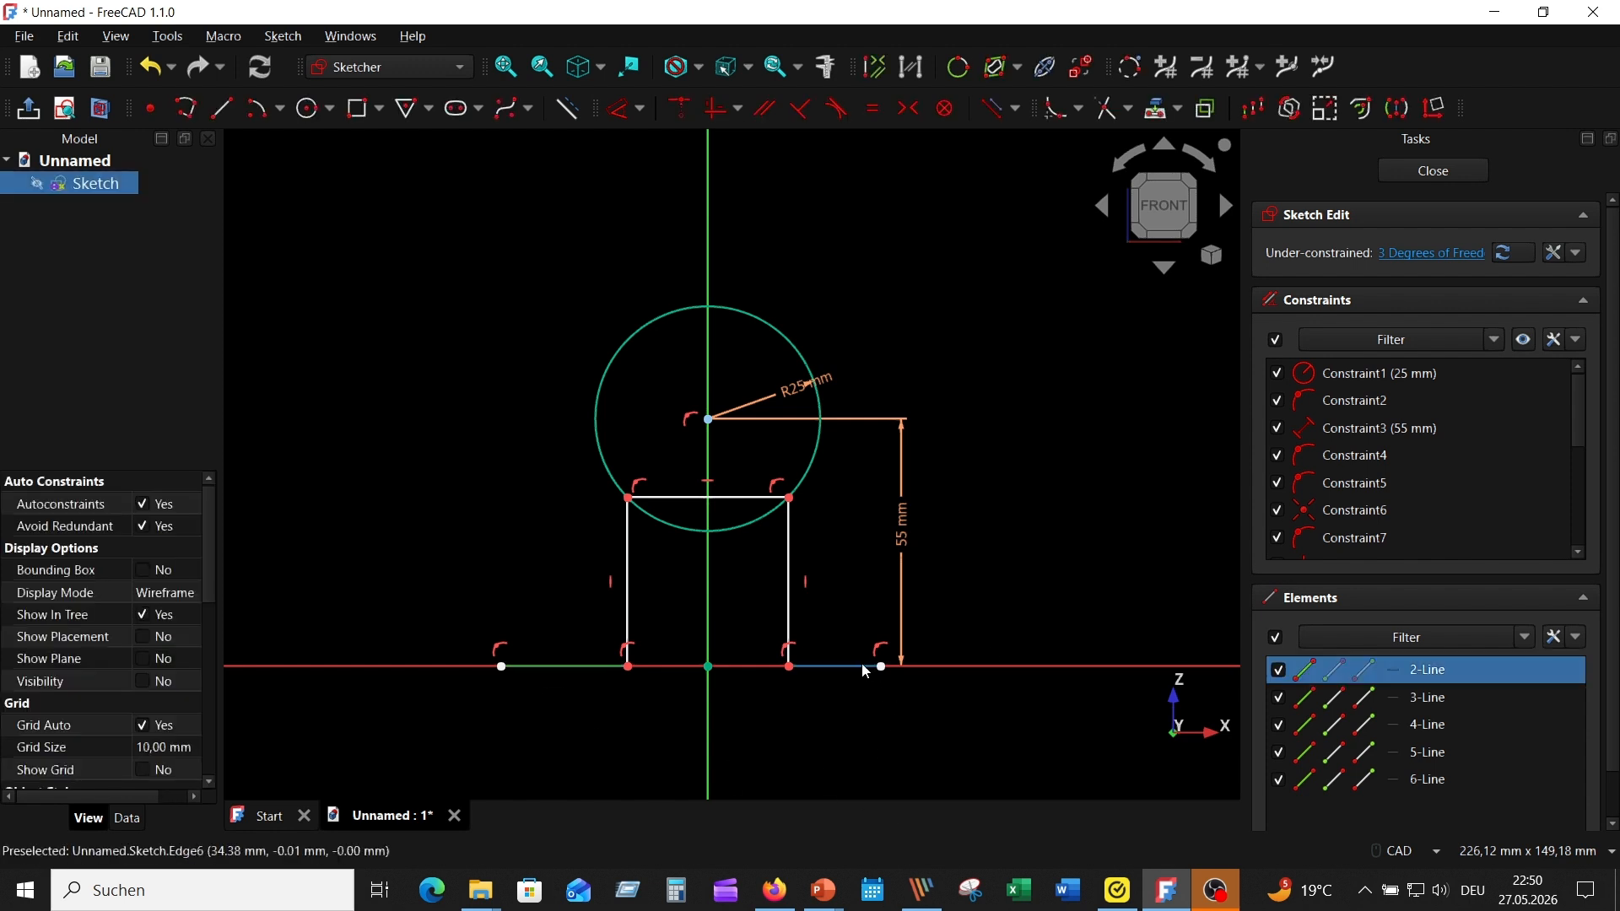
left_click(863, 667, "ctrl")
left_click(874, 109)
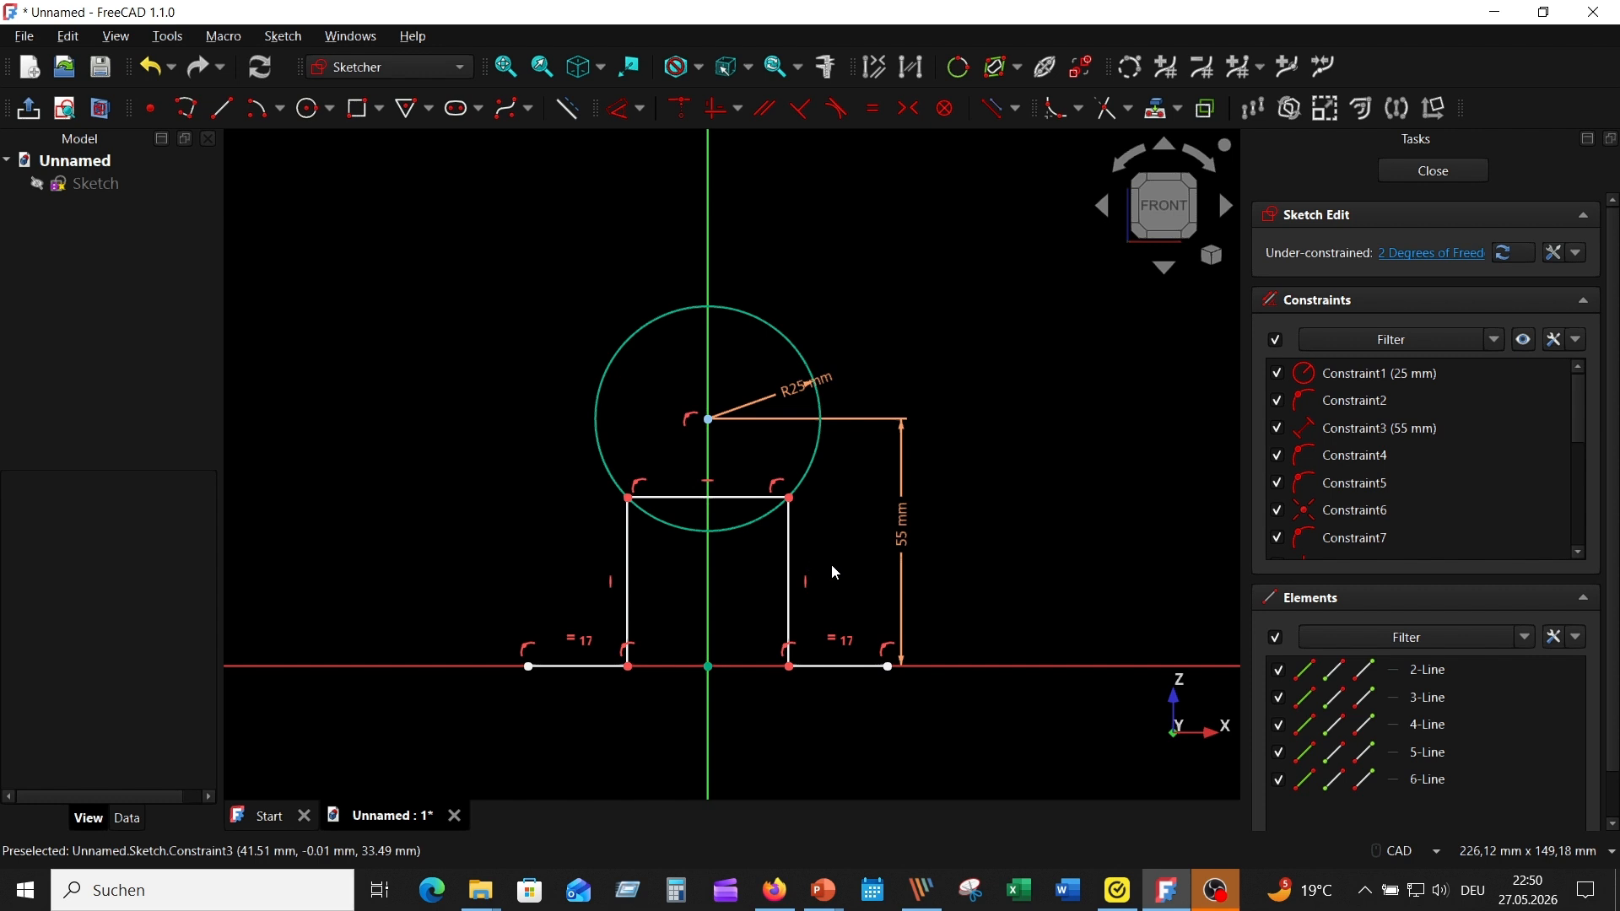
Dimension the left vertical line of the profile with a length of 36 mm
left_click(622, 108)
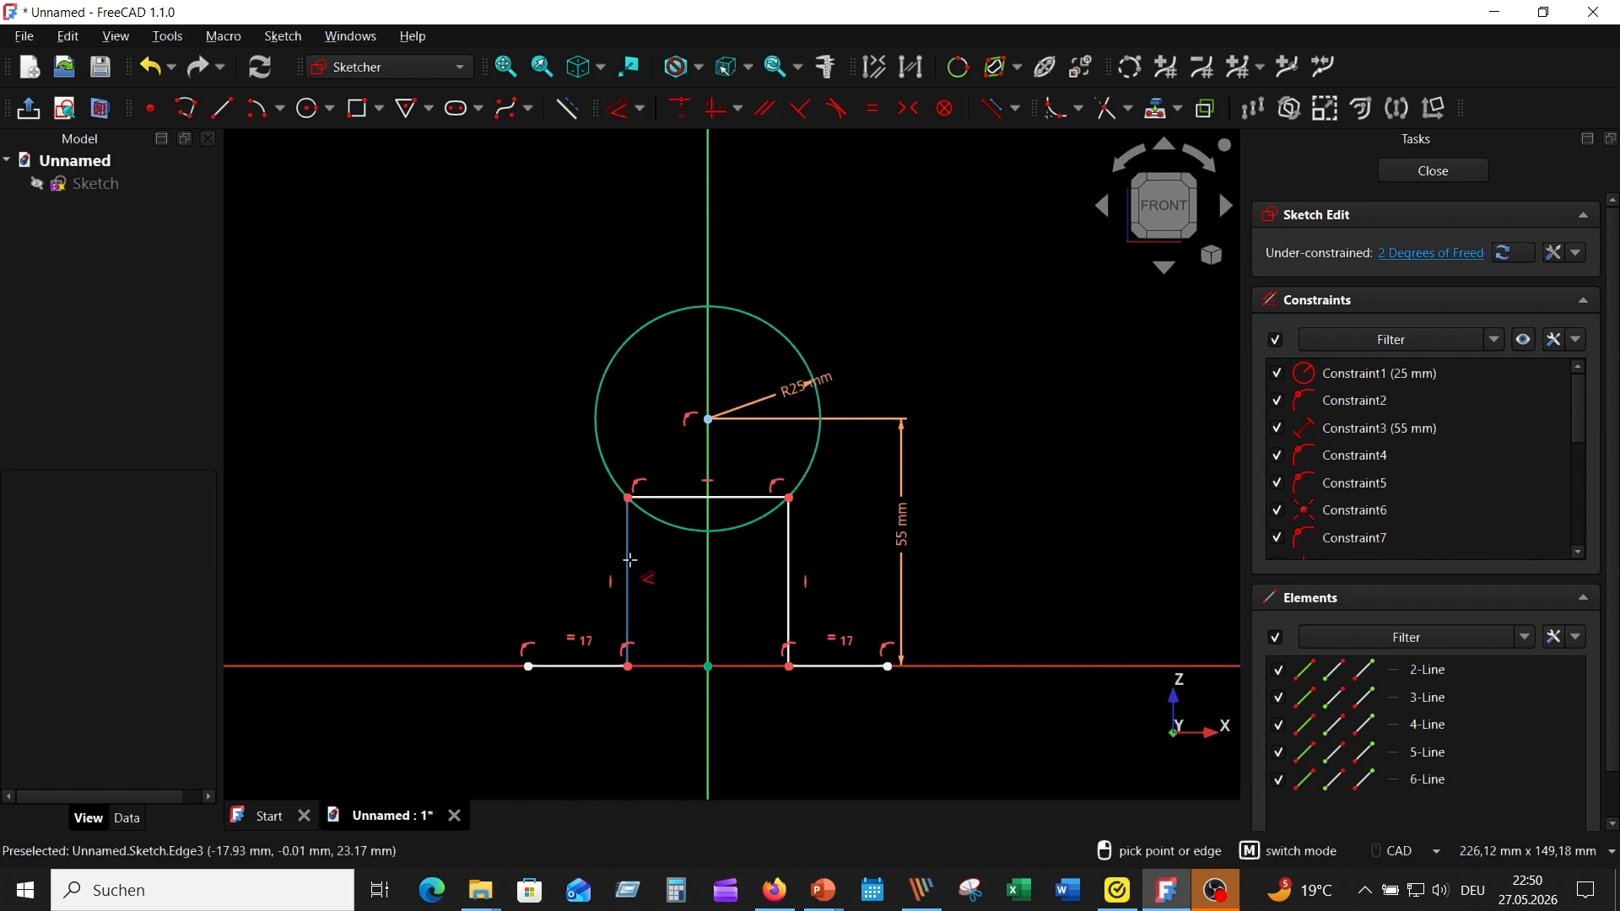
left_click(627, 562)
left_click(574, 557)
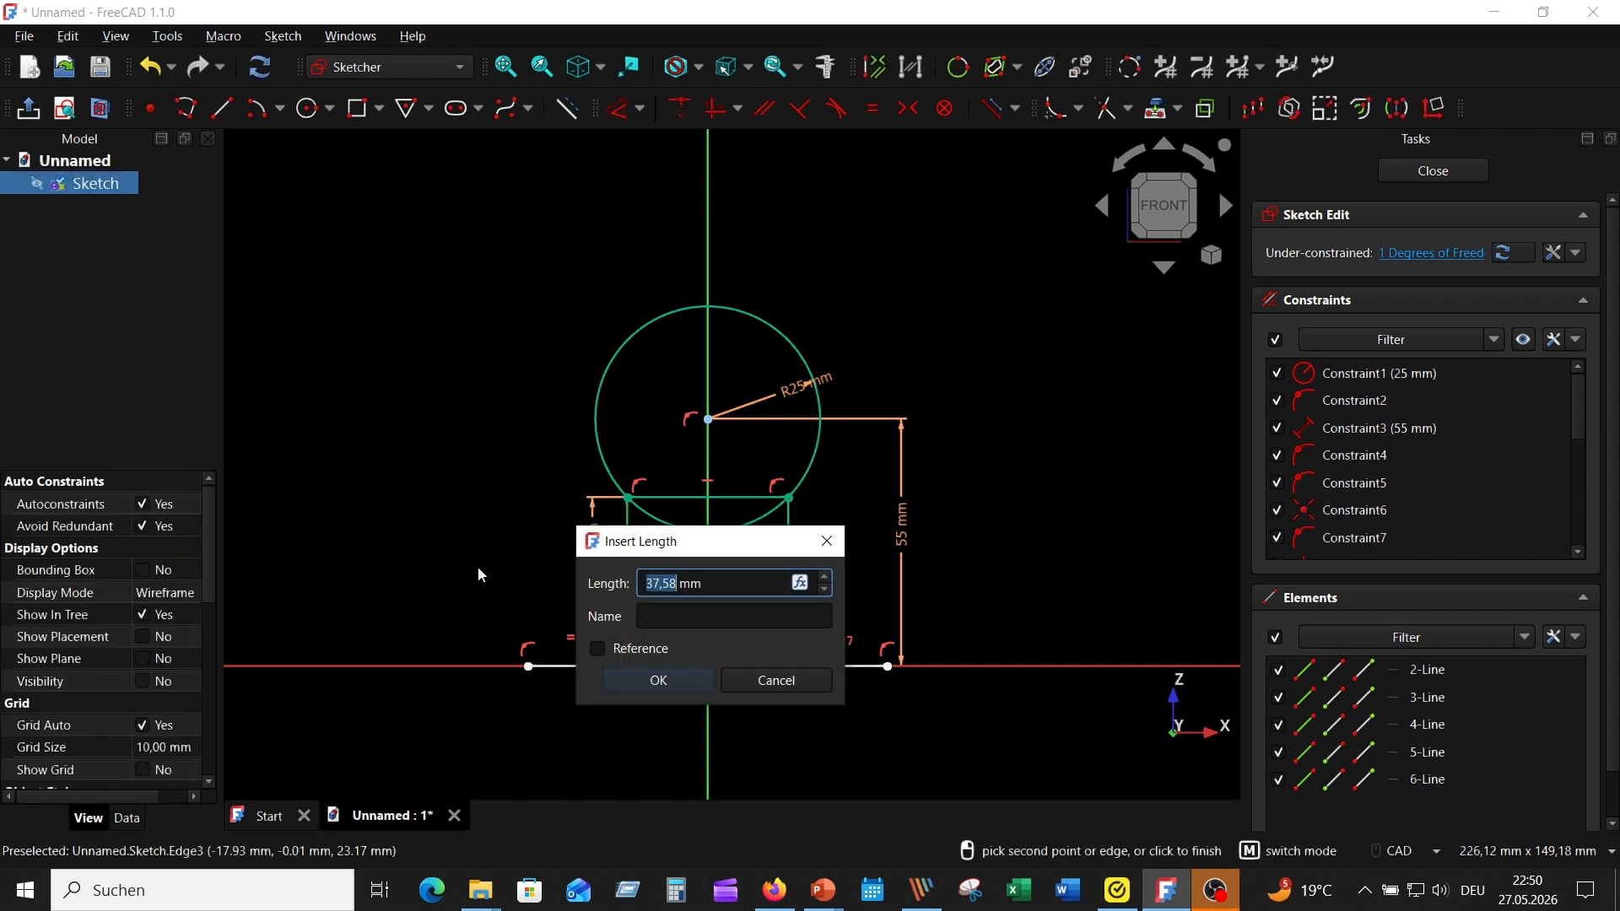
type("36")
key("Return")
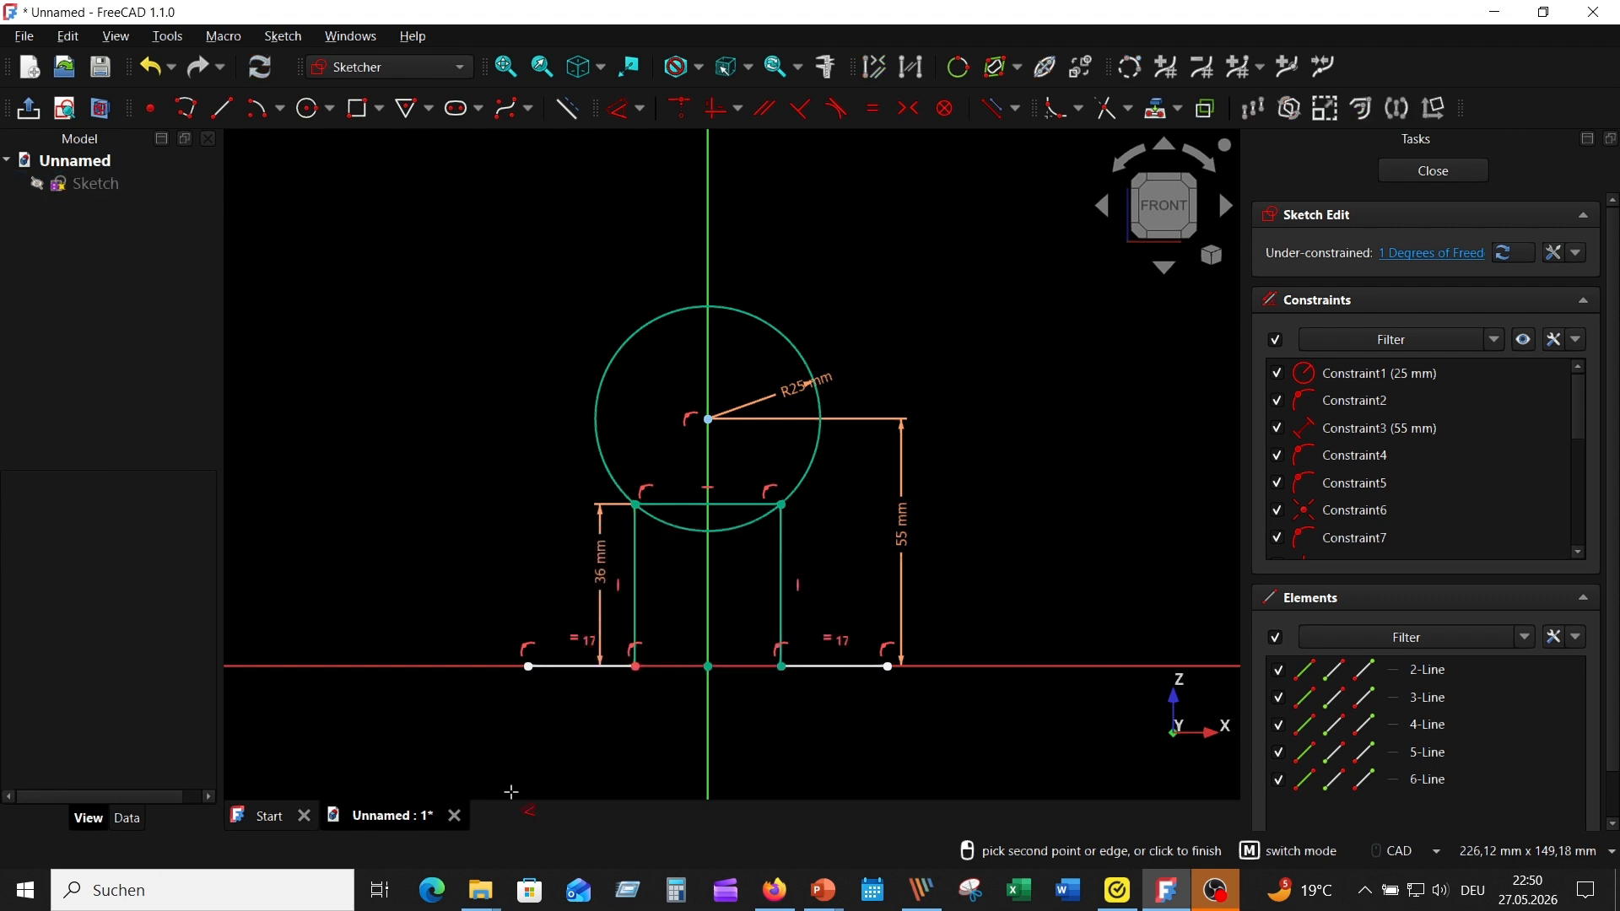
Dimension the right horizontal base line with a length of 25 mm
left_click(855, 667)
left_click(823, 736)
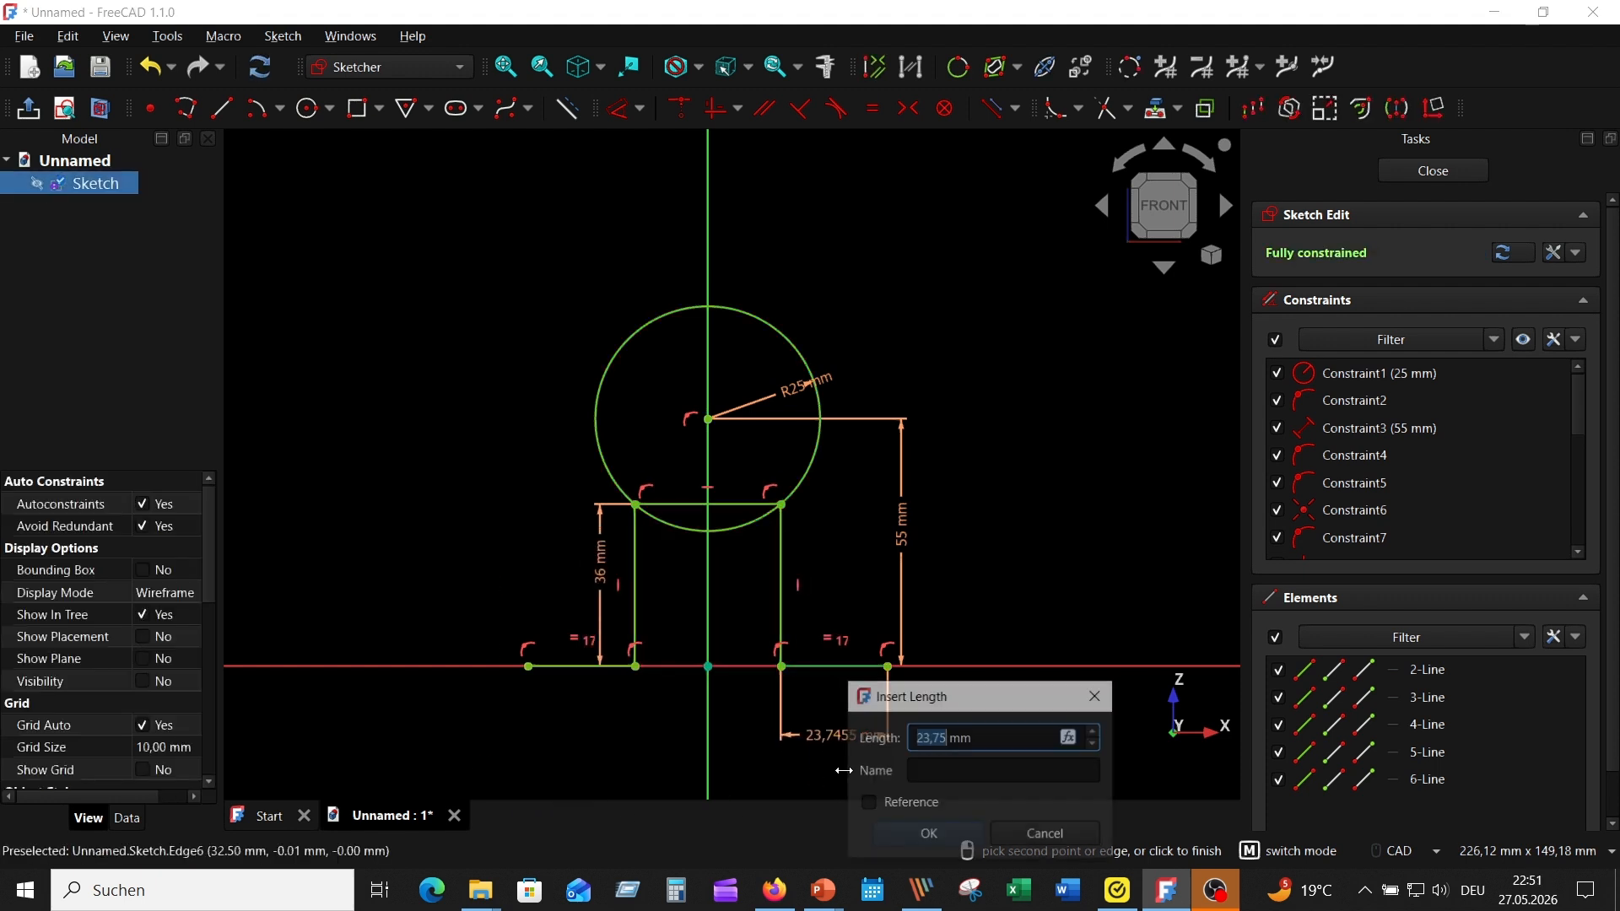
type("25")
key("Return")
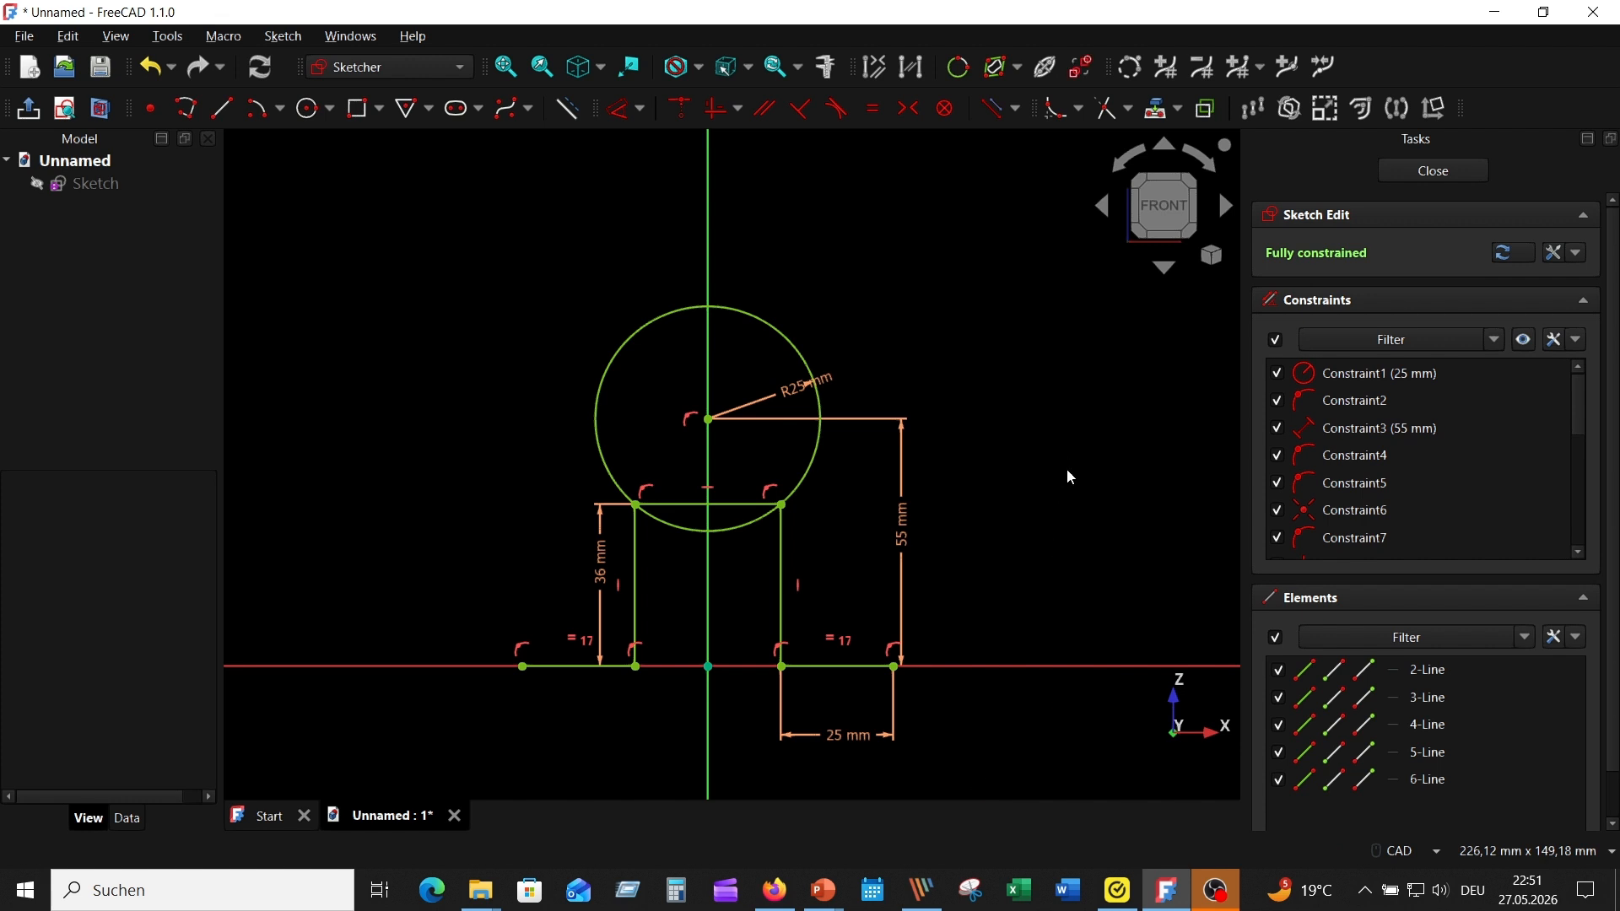
Trim away the horizontal line inside the circle and the circle's lower arc between the two vertical lines
left_click(1114, 108)
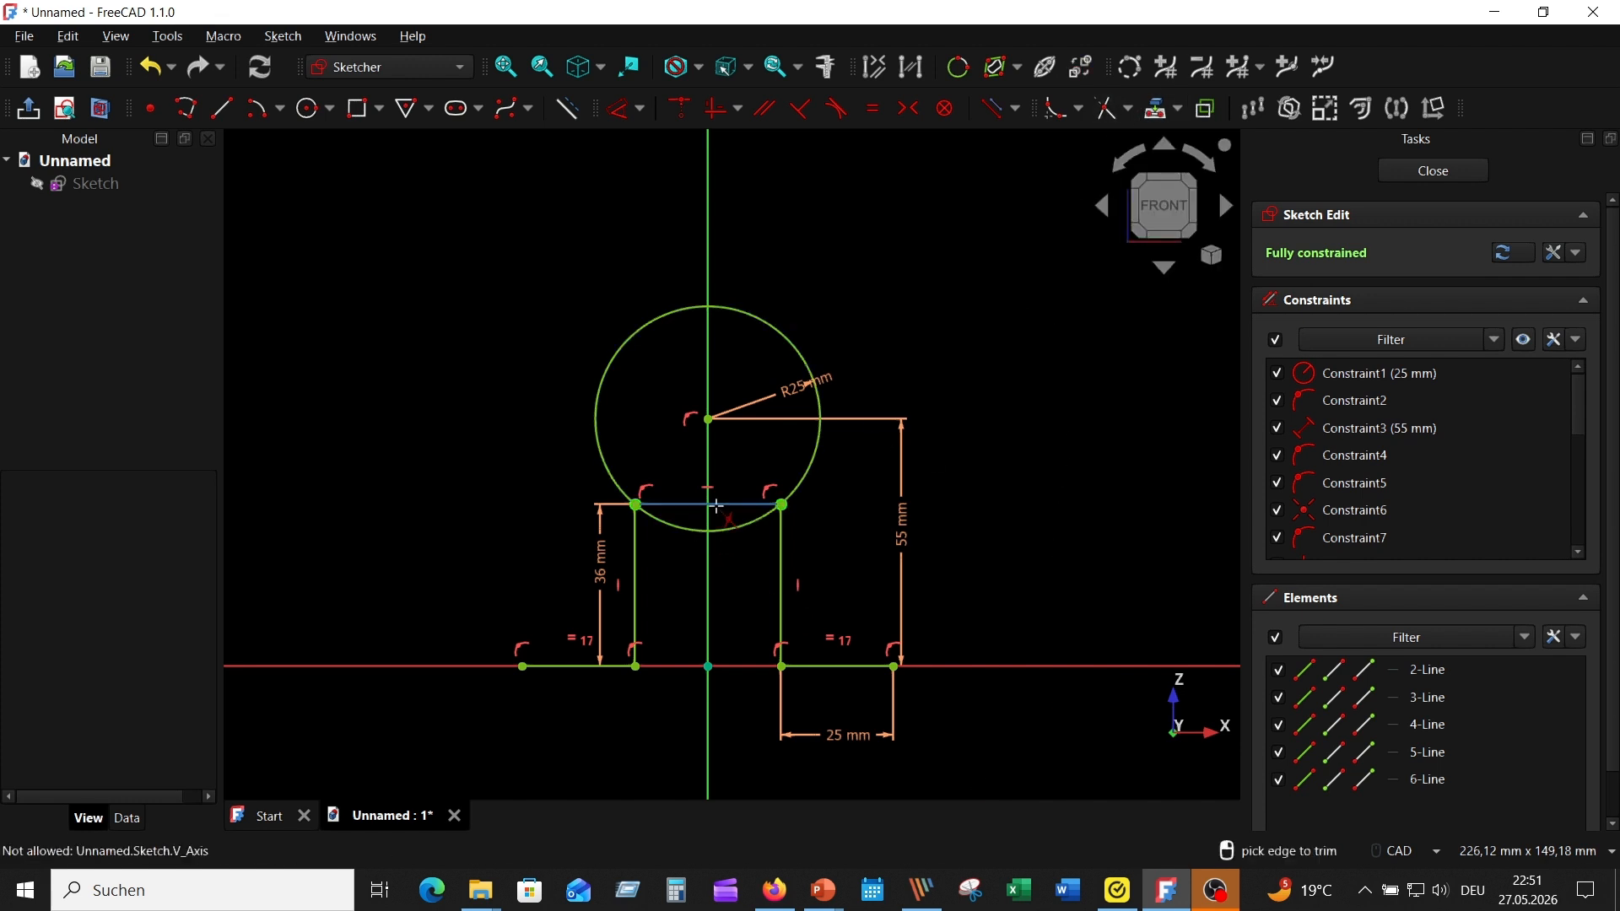
left_click(742, 508)
left_click(736, 531)
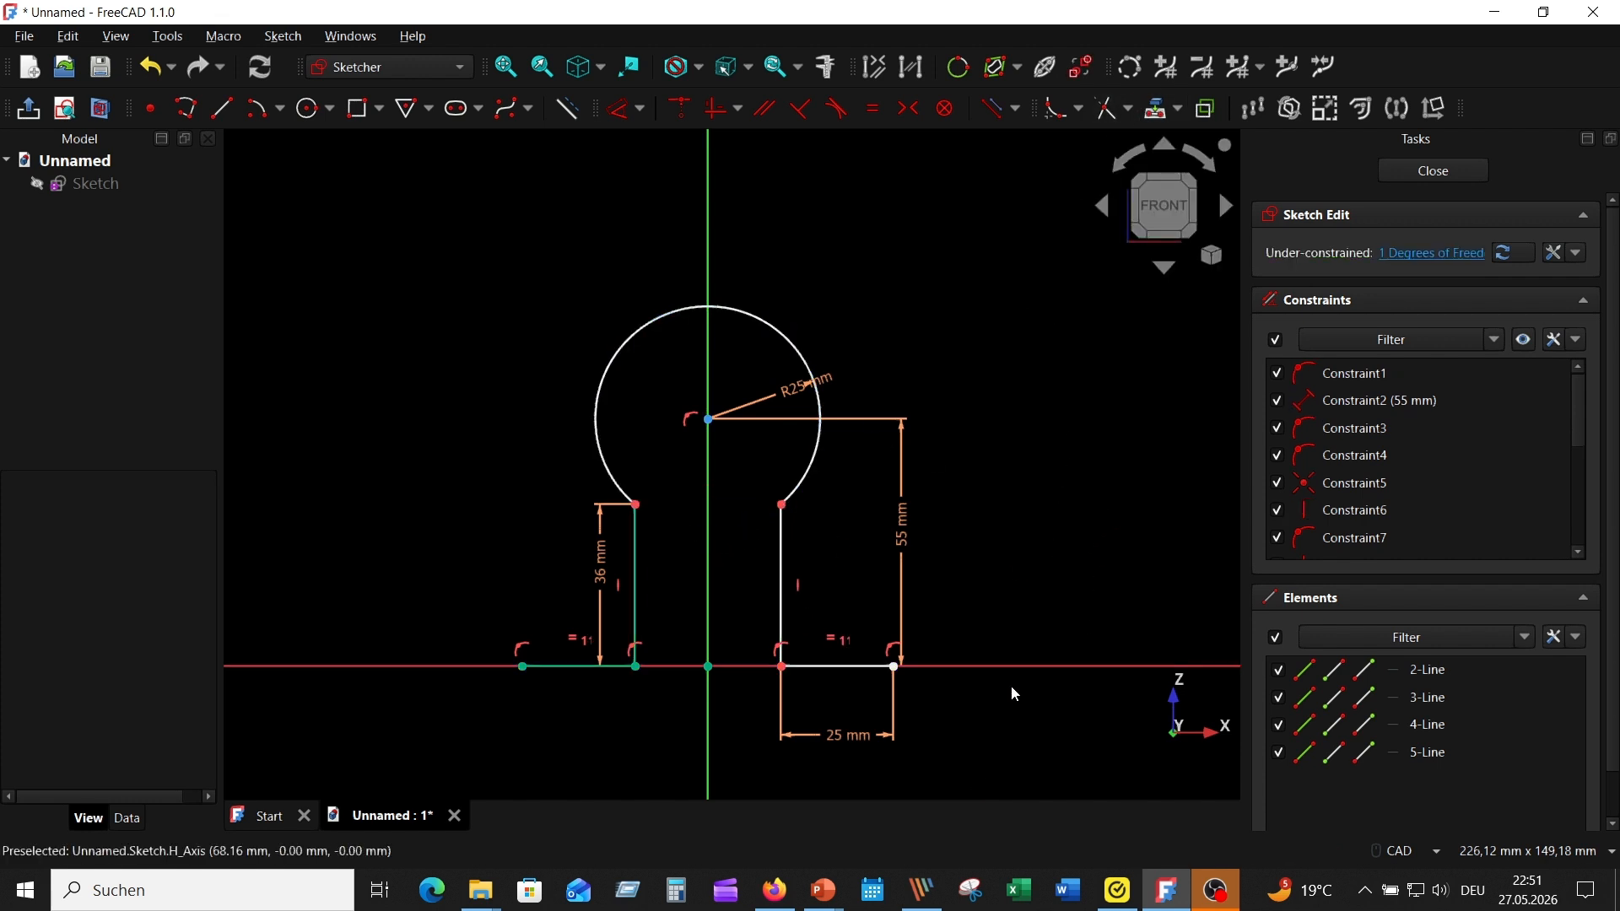
Dimension the overall base width between the two outer end points as 82.5 mm
left_click(531, 667)
left_click(893, 666)
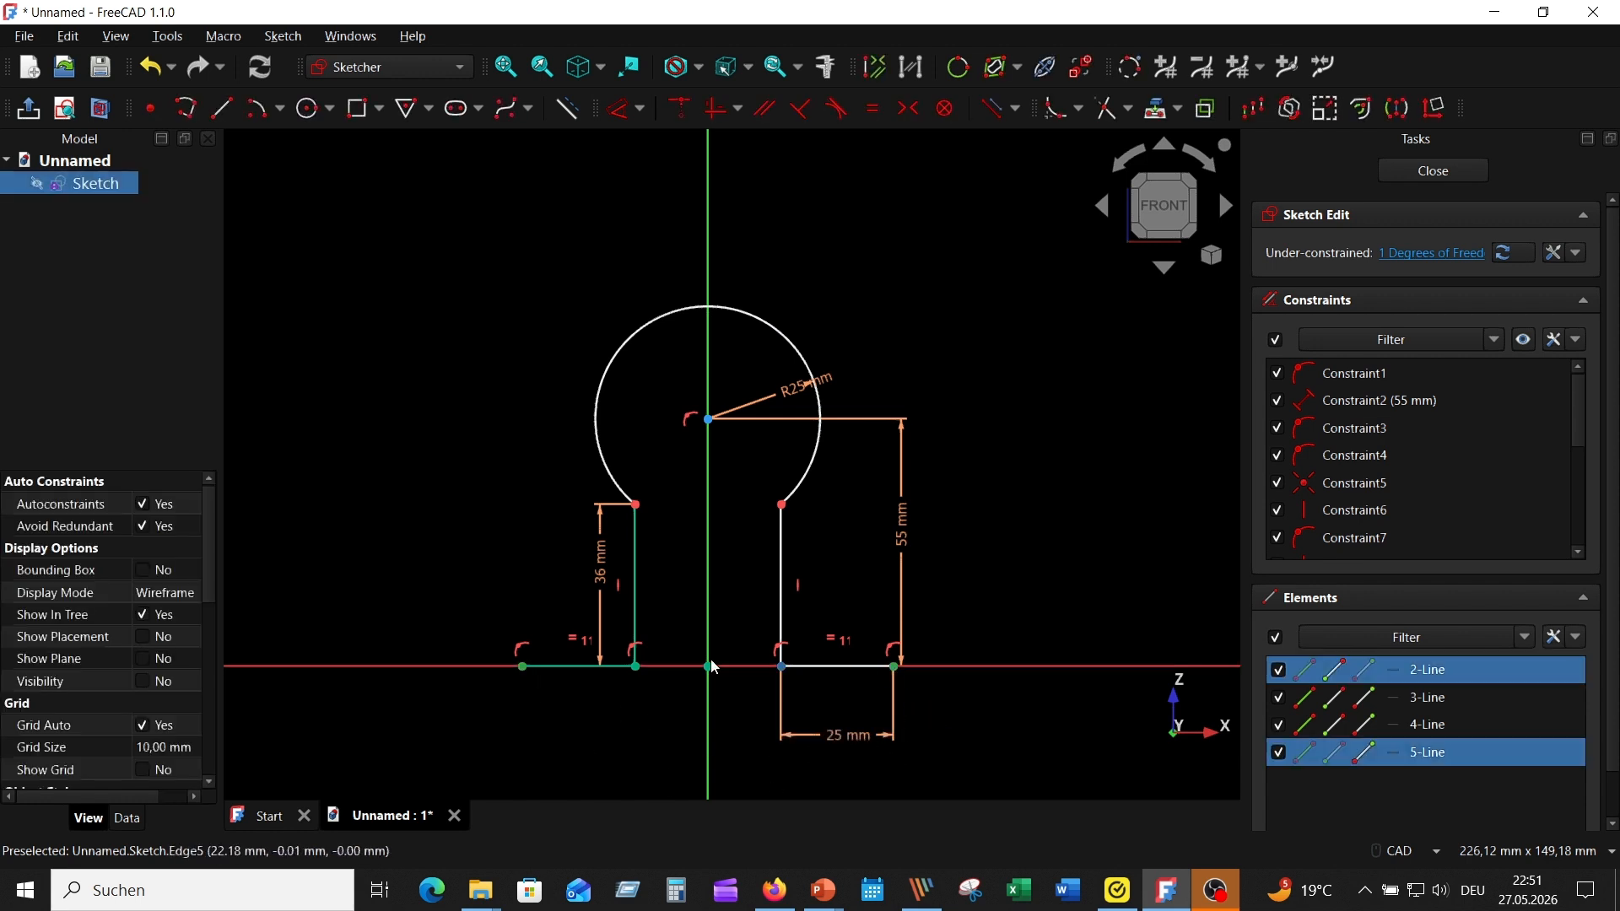
key("d")
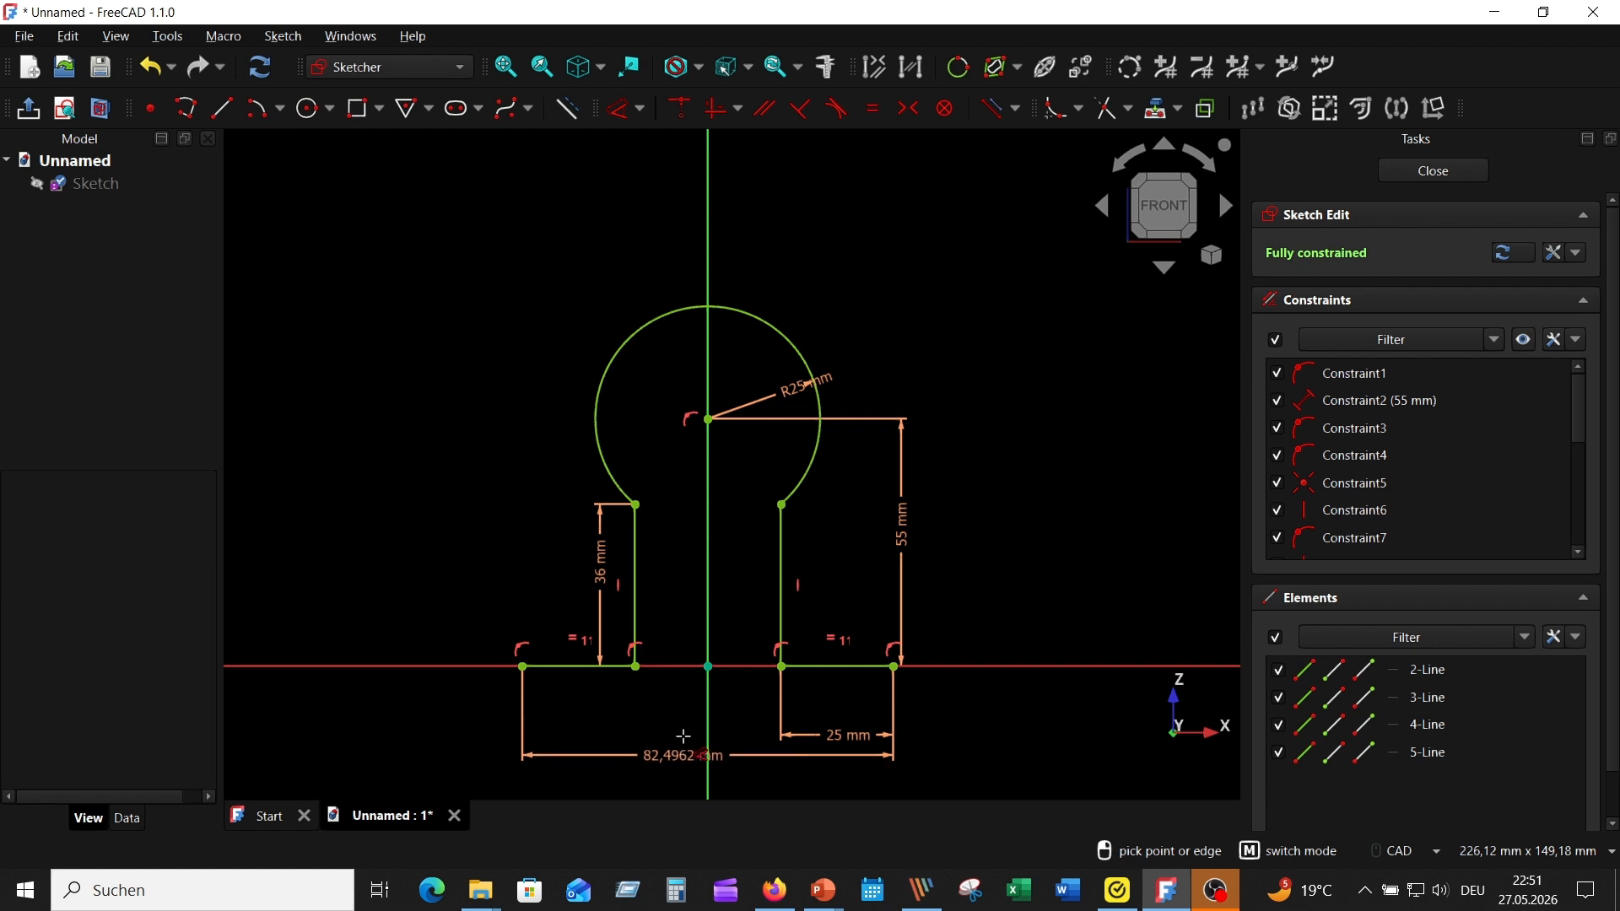
left_click(671, 757)
left_click(769, 837)
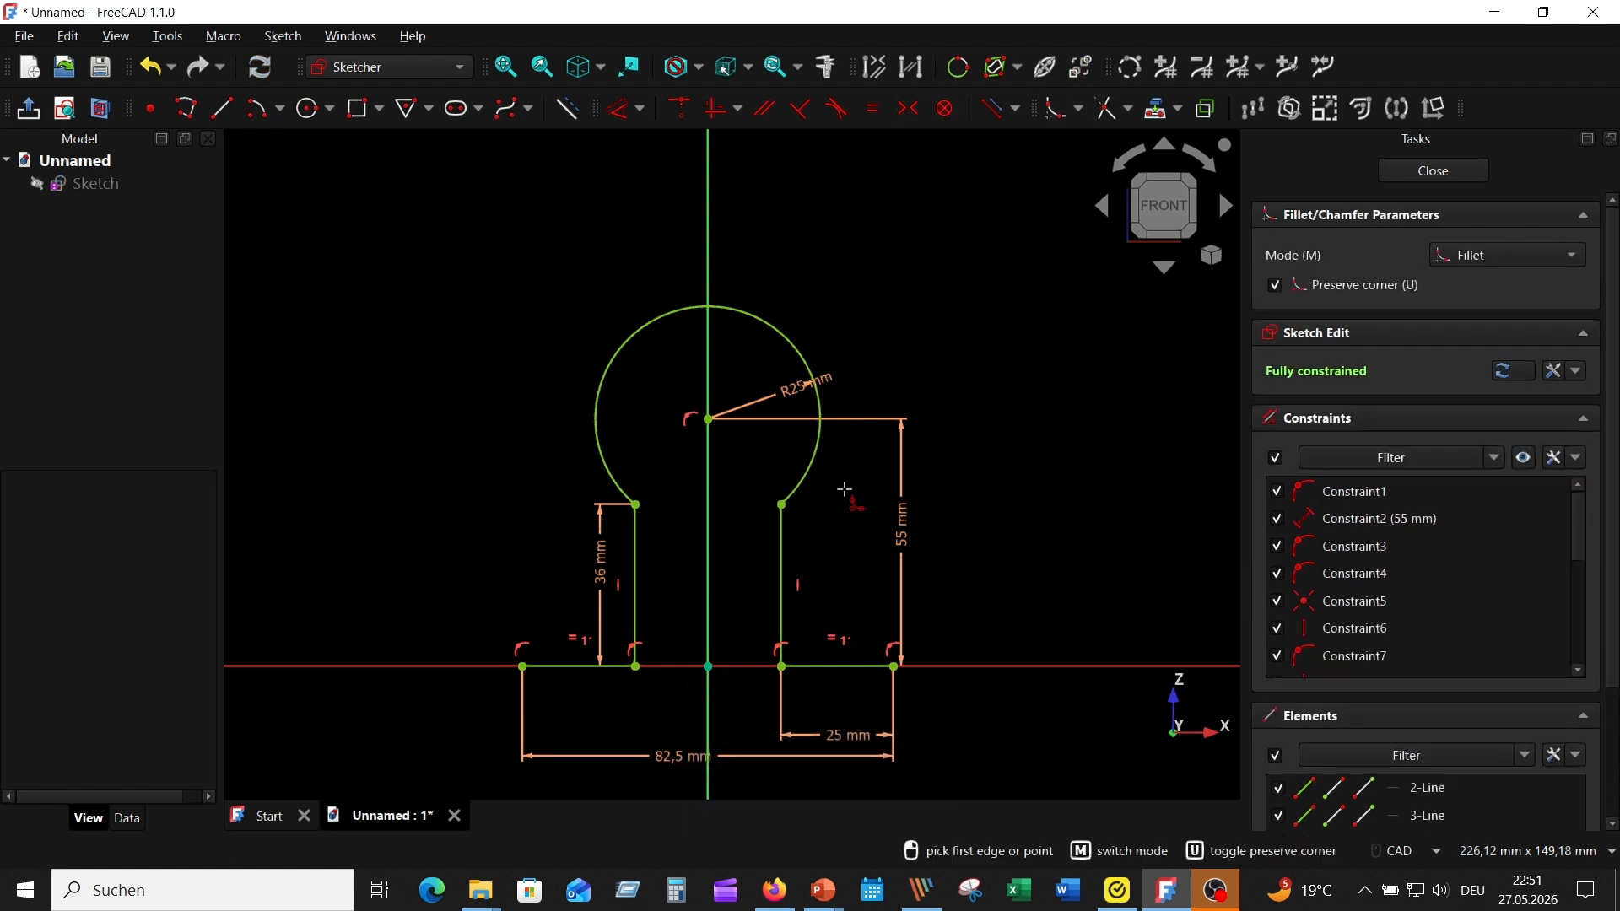
Fillet both corners where the large arc meets the vertical lines, keeping the preserve-corner option on
left_click(1057, 108)
left_click(802, 477)
left_click(778, 530)
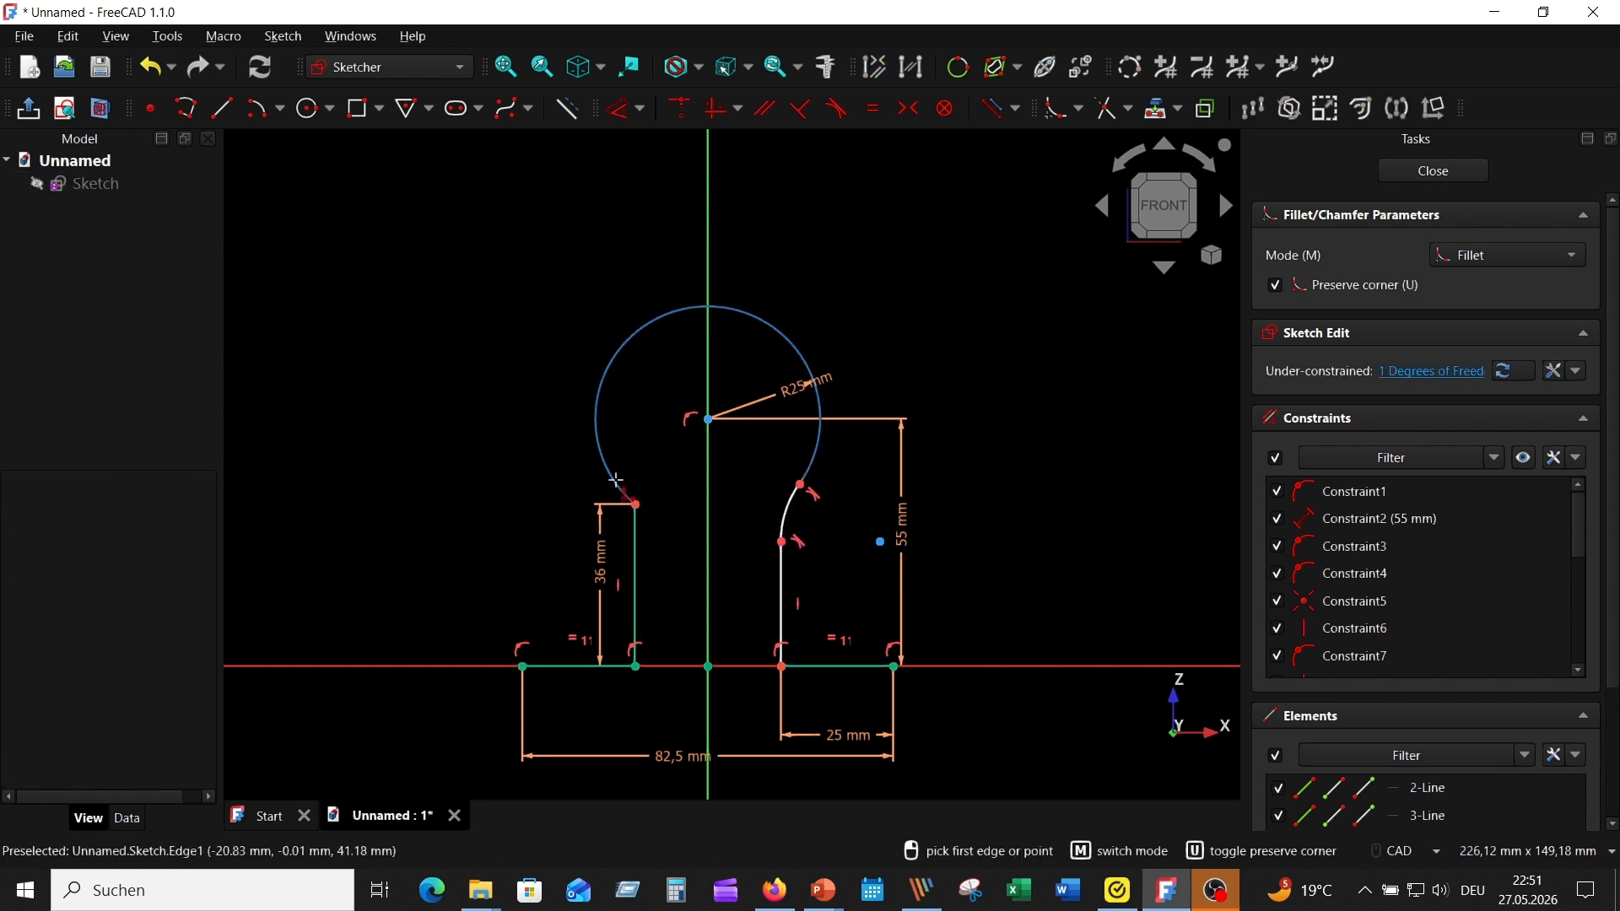
left_click(604, 464)
left_click(636, 531)
Fillet both lower corners between the vertical lines and the horizontal base lines
left_click(637, 623)
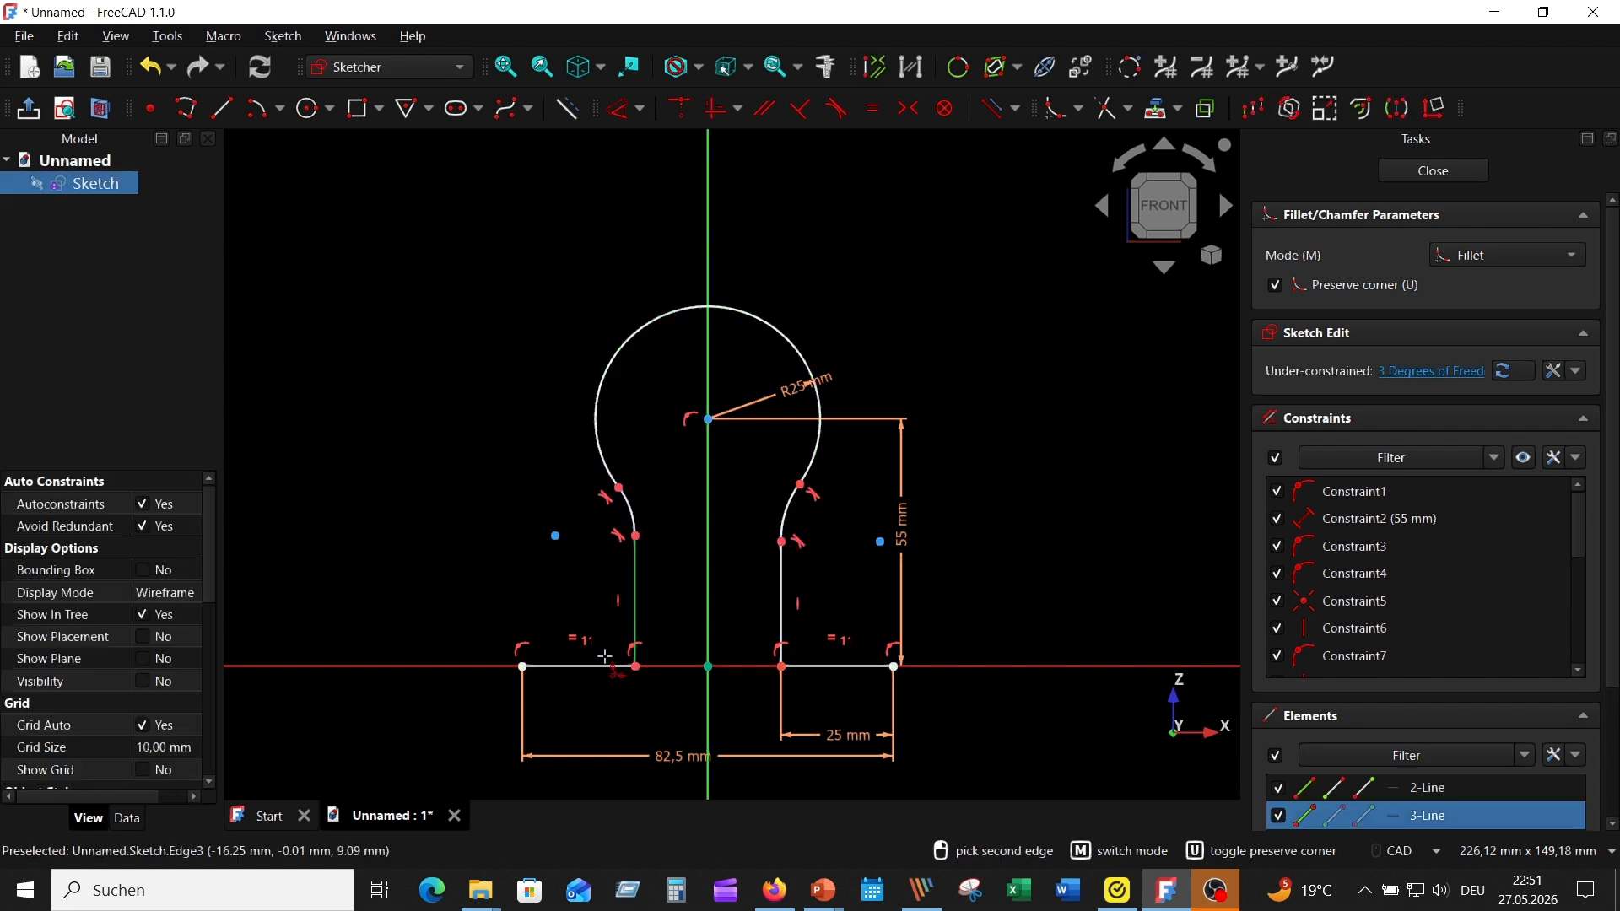
left_click(604, 665)
left_click(800, 654)
left_click(801, 665)
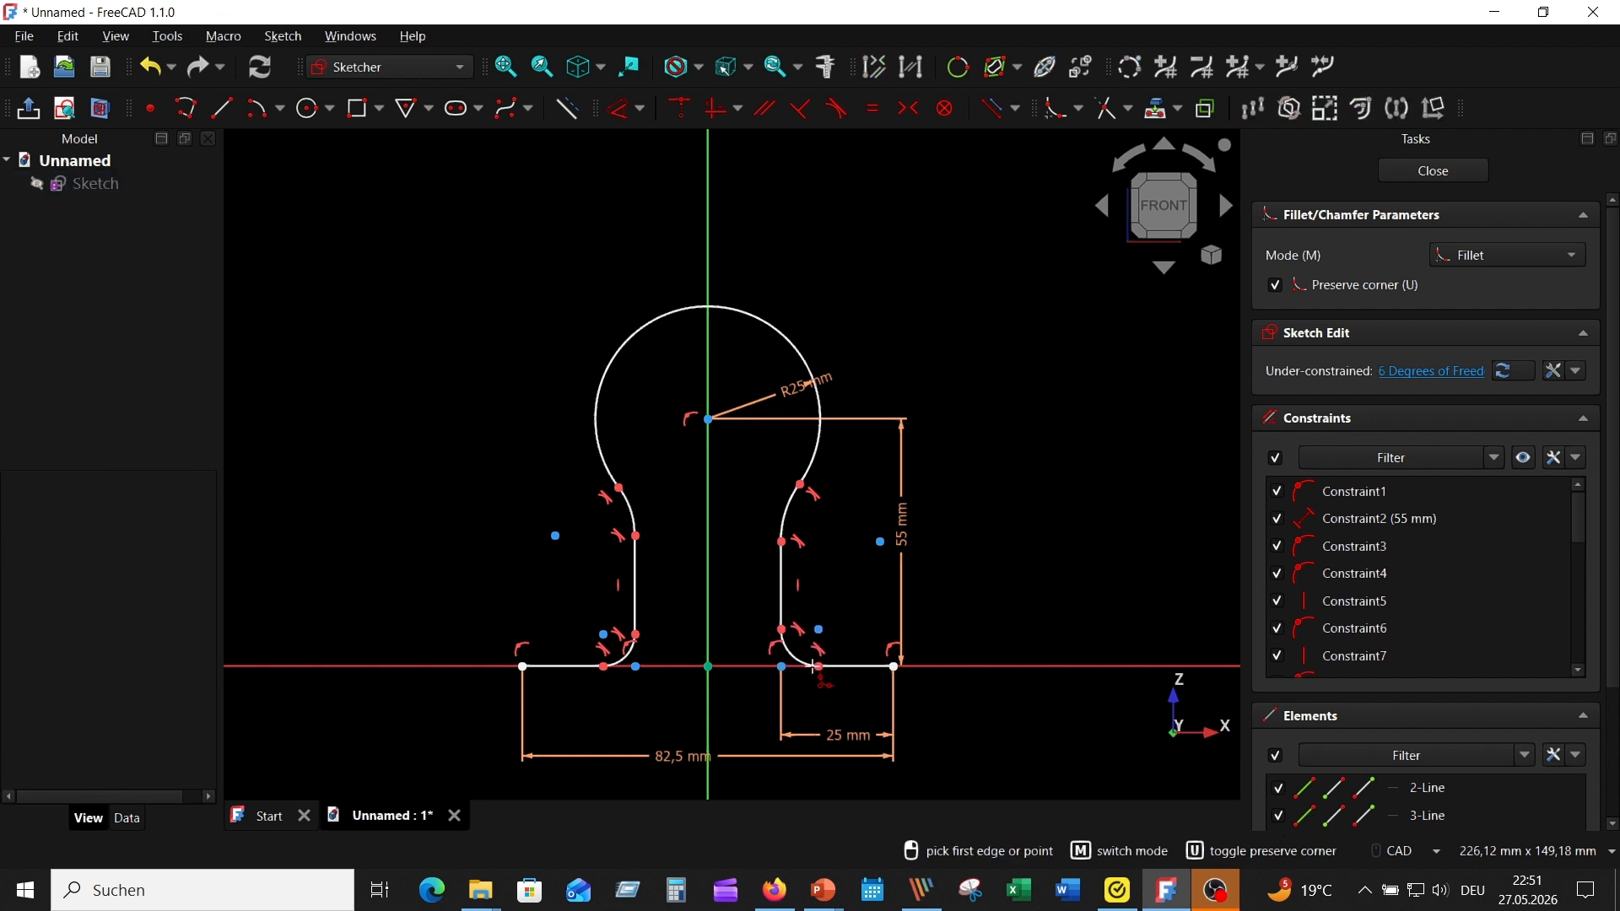
right_click(1095, 481)
Constrain the two upper fillets to equal radius and the two lower fillets to equal radius
left_click(793, 514)
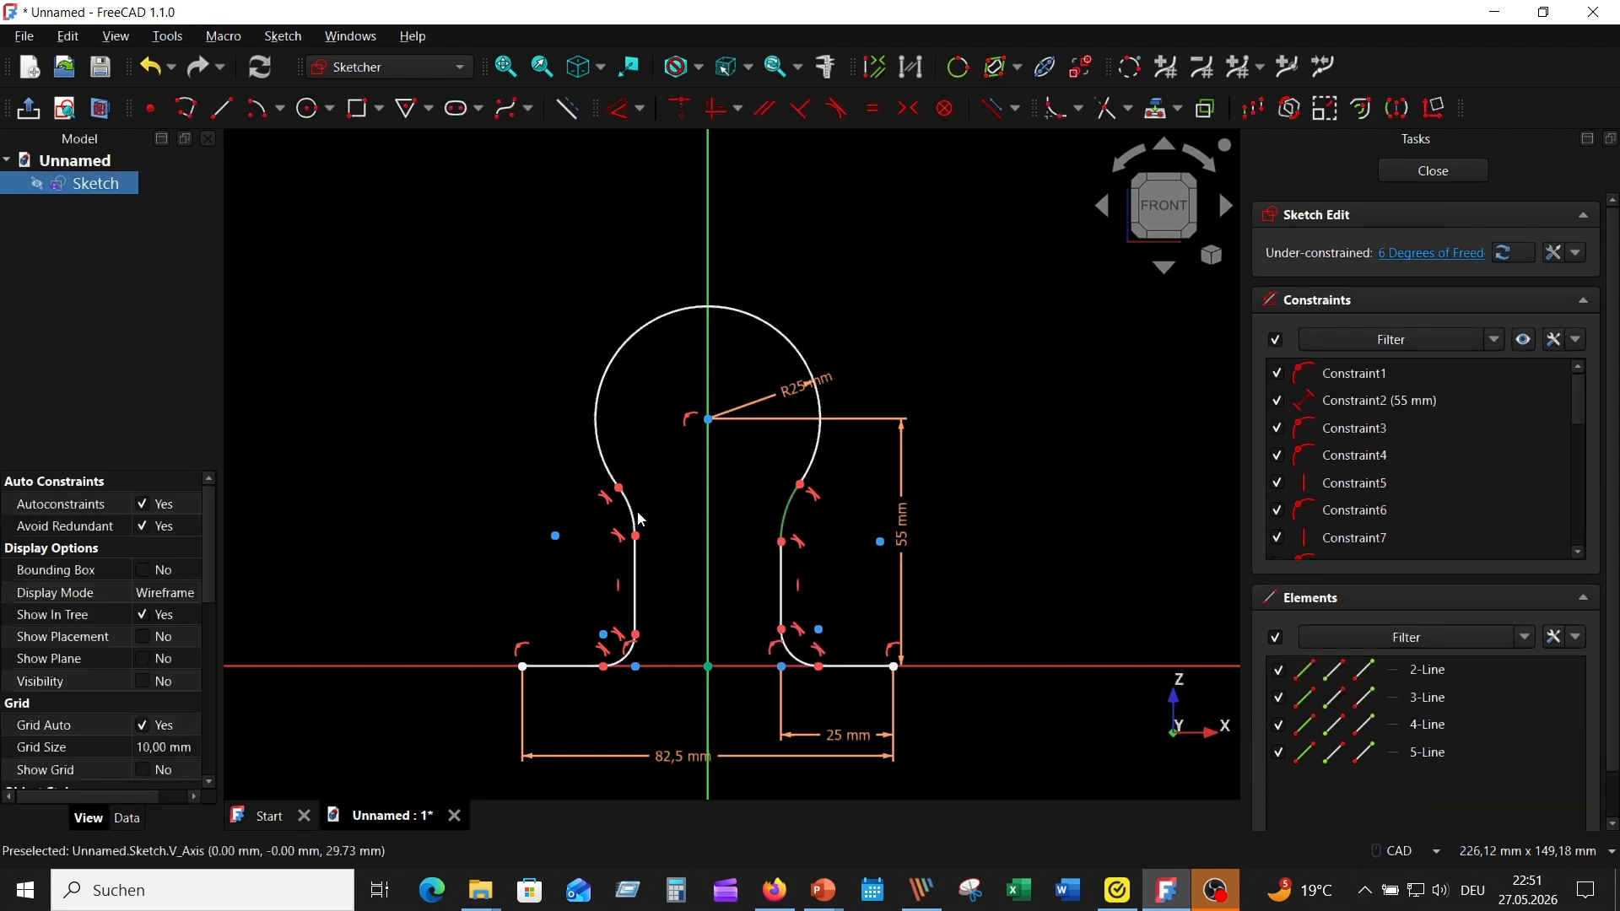
left_click(873, 108)
left_click(632, 655)
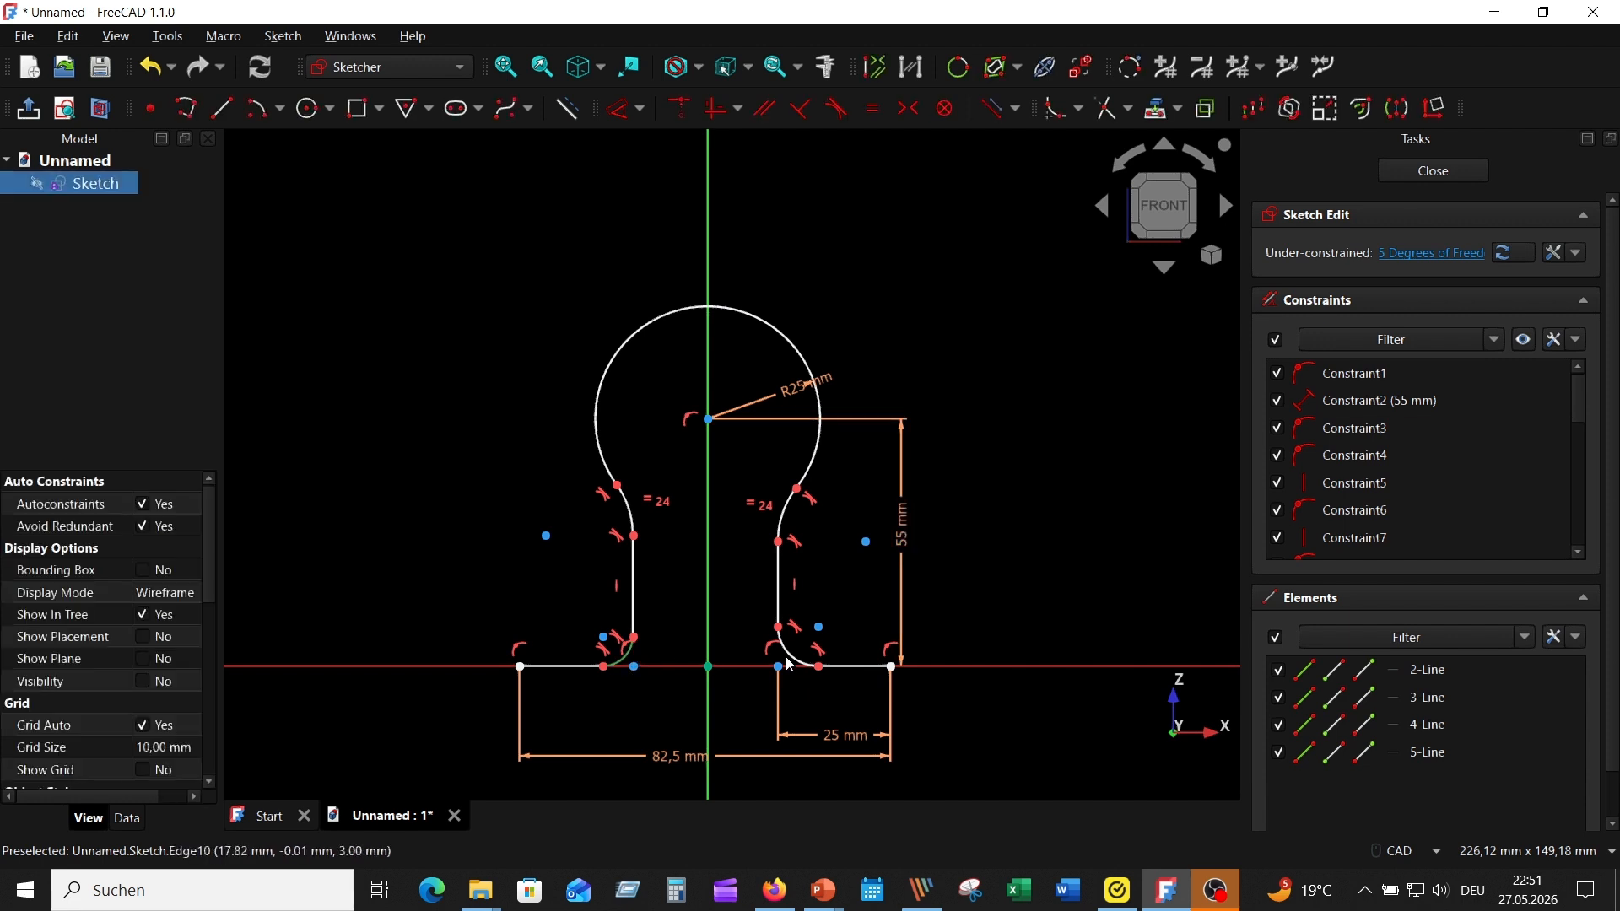
left_click(871, 117)
Constrain the two end points where the large arc meets the upper fillets to be symmetric about the vertical axis
scroll(999, 443, "up", 2)
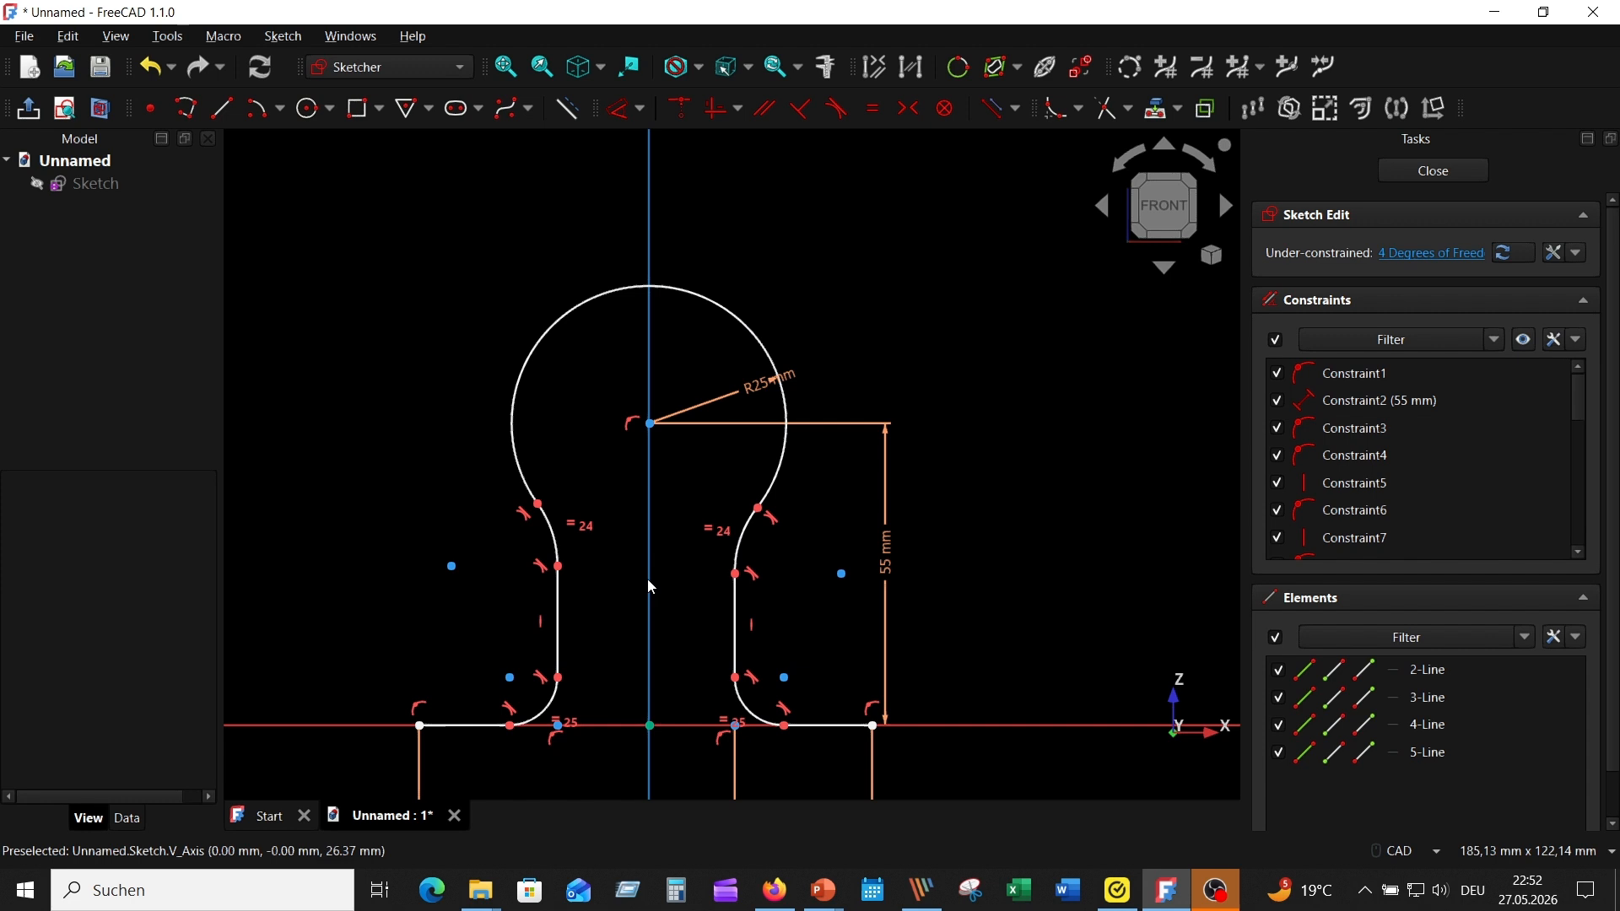
left_click(539, 506)
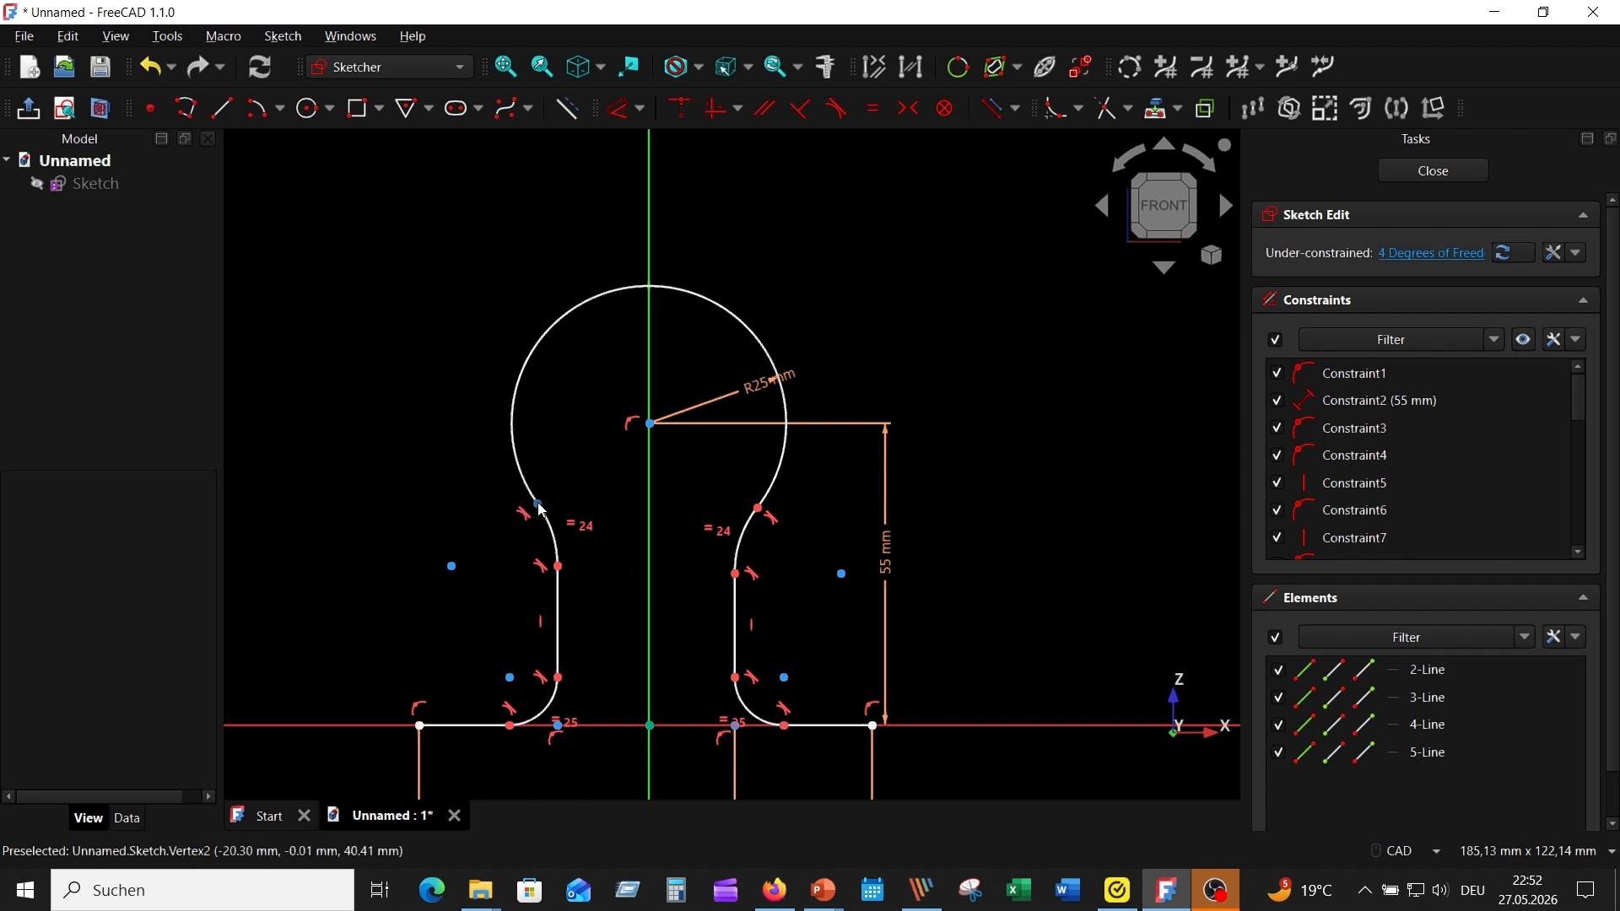
left_click(759, 508)
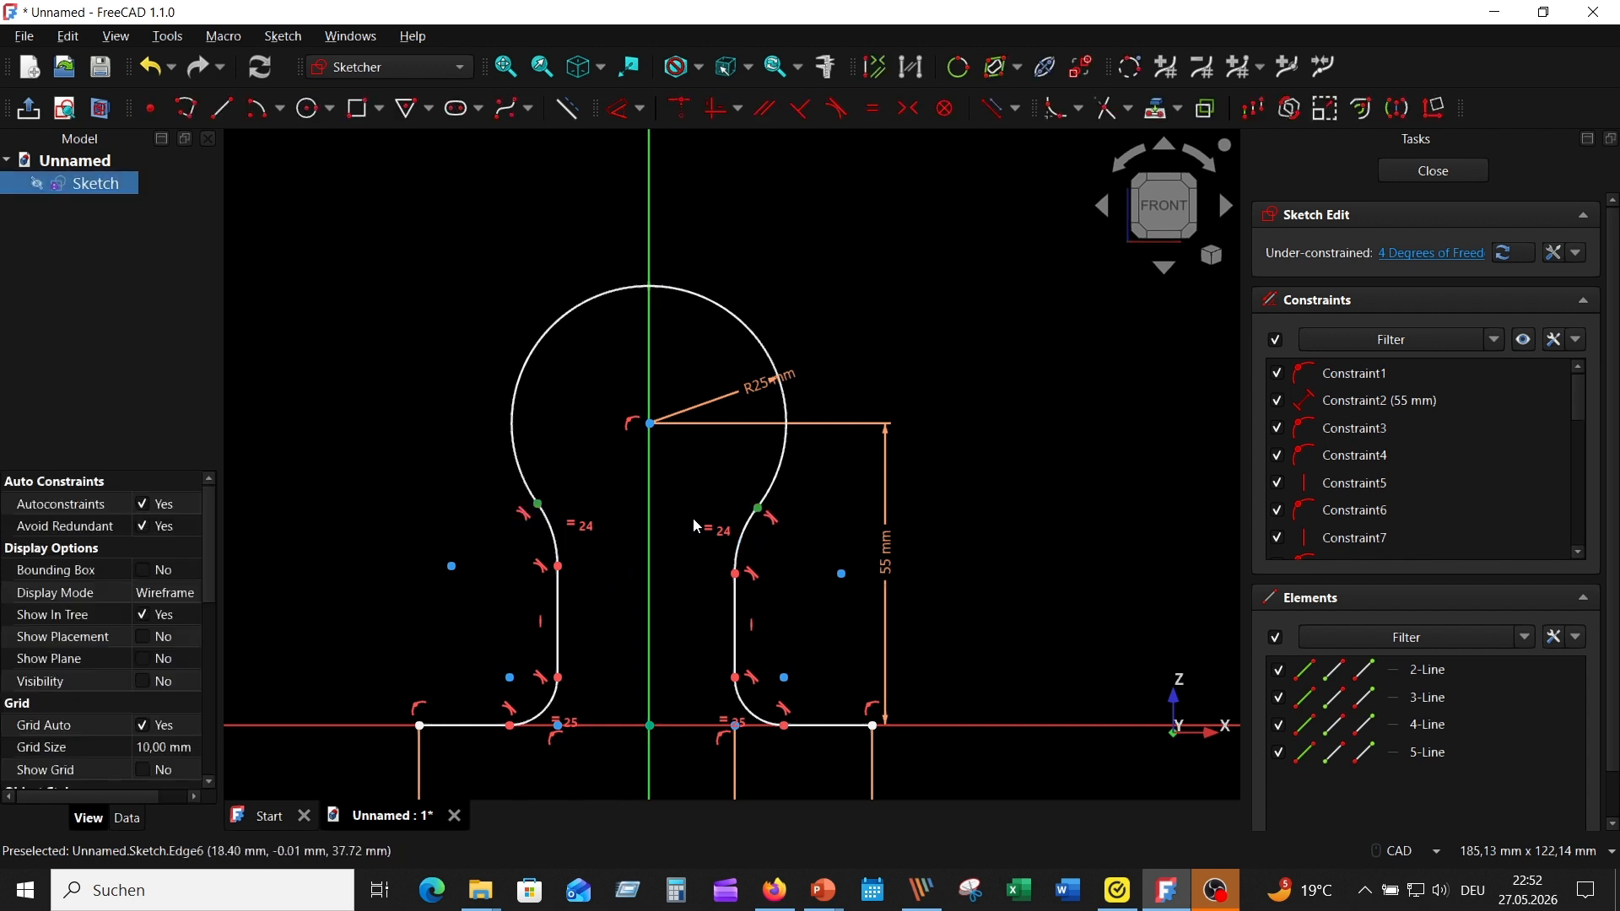
left_click(651, 488)
left_click(909, 110)
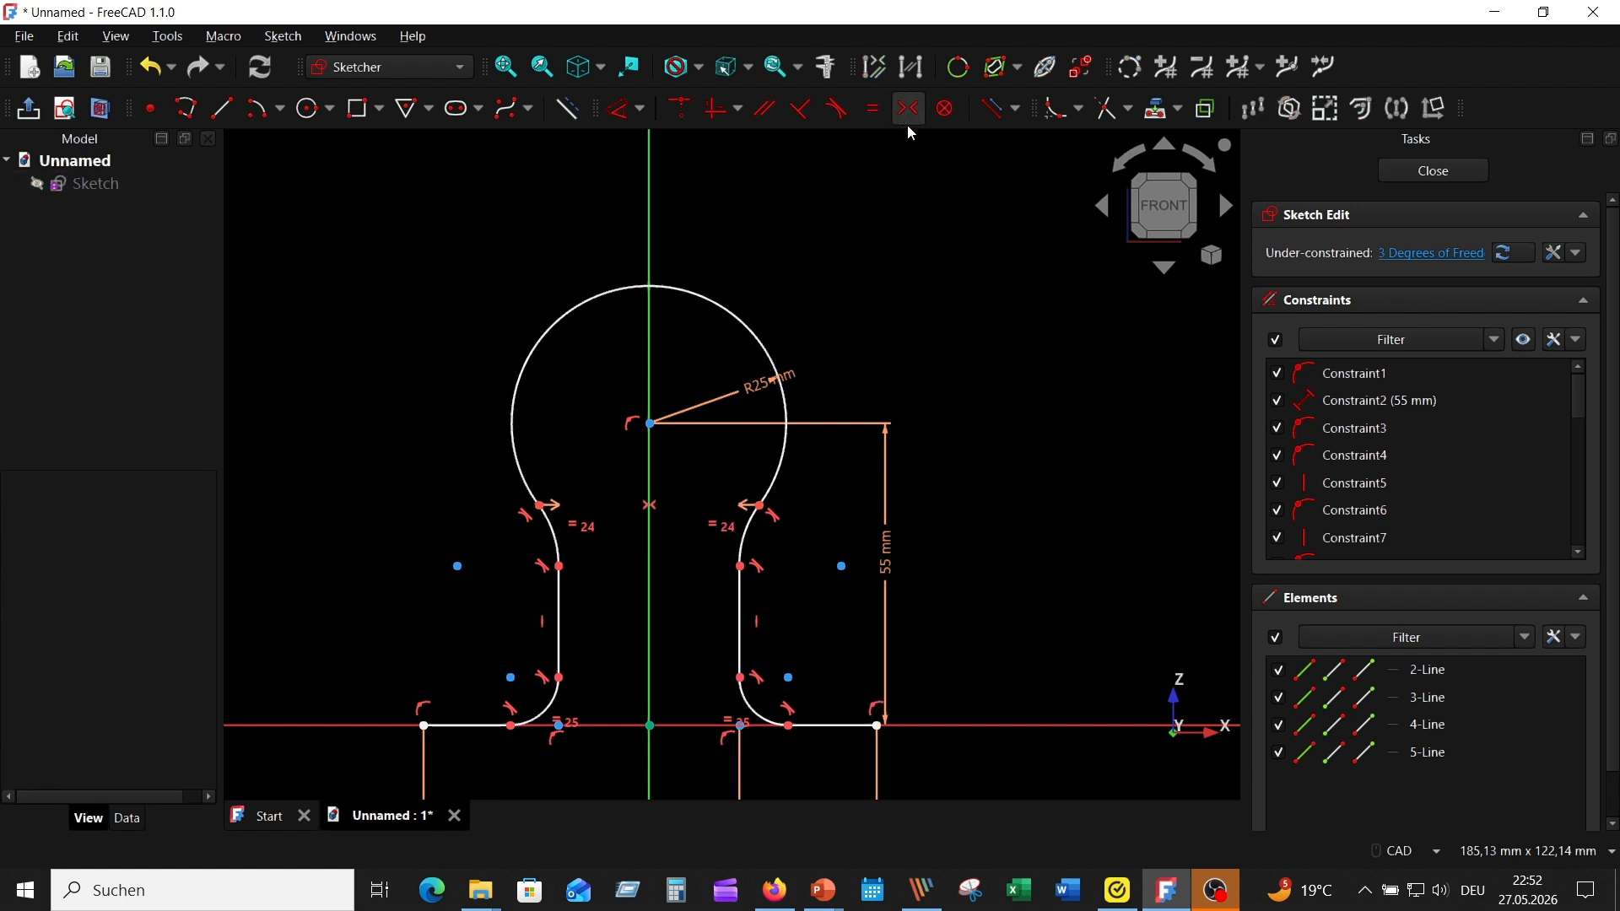
Dimension the horizontal distance from the profile's left vertical line to the vertical axis
scroll(585, 690, "down", 3)
middle_click_drag(1005, 602, 1045, 439)
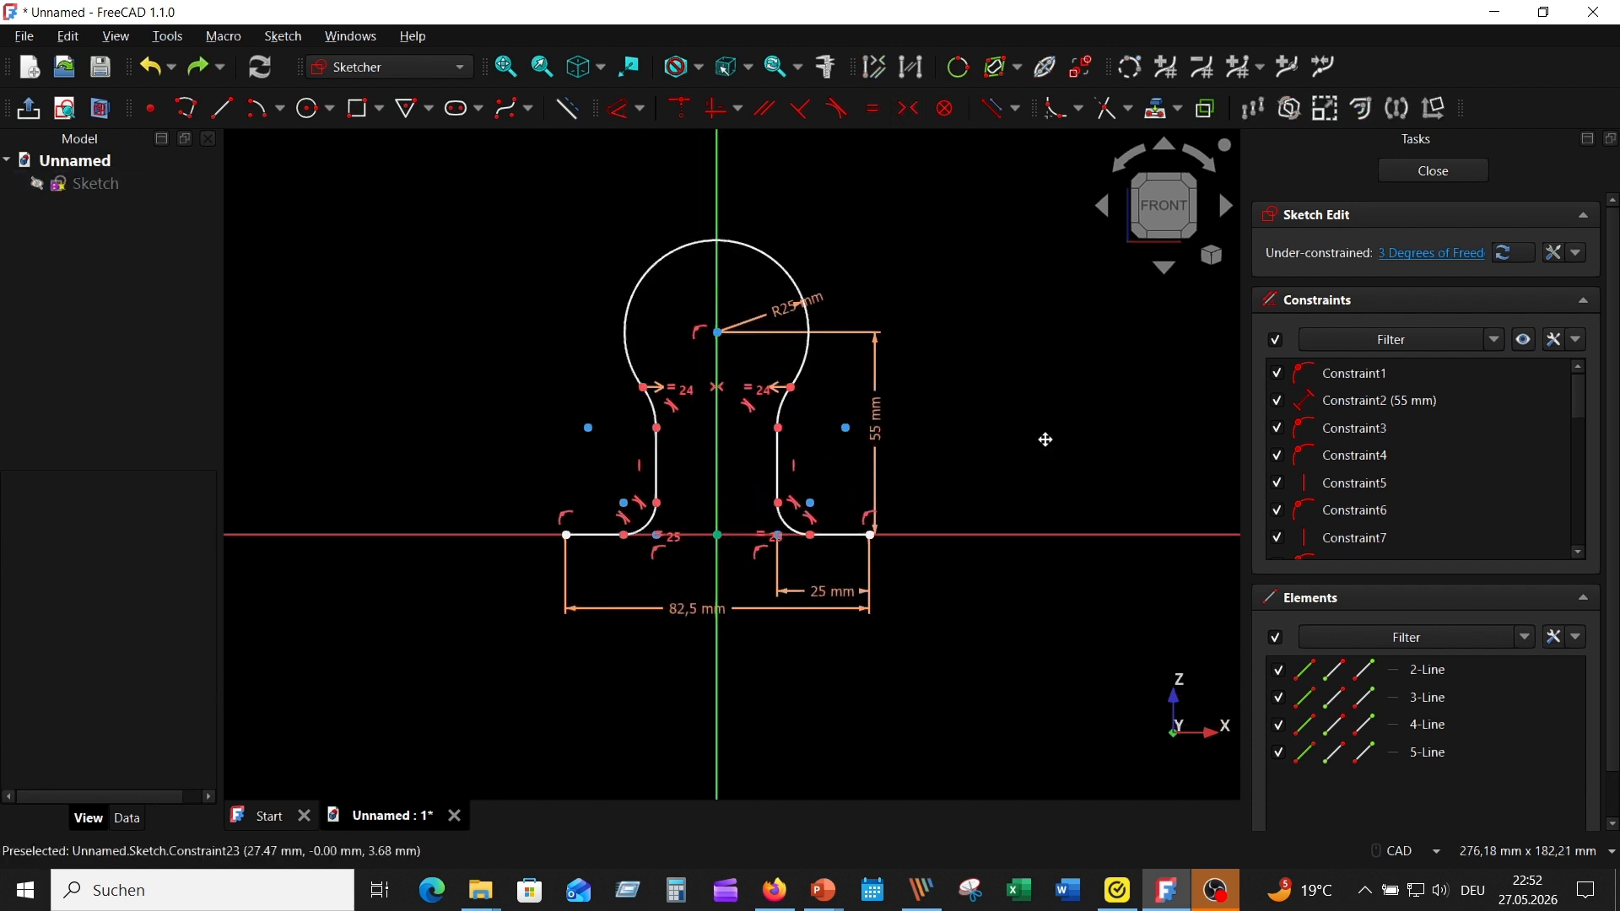
scroll(1046, 439, "up", 2)
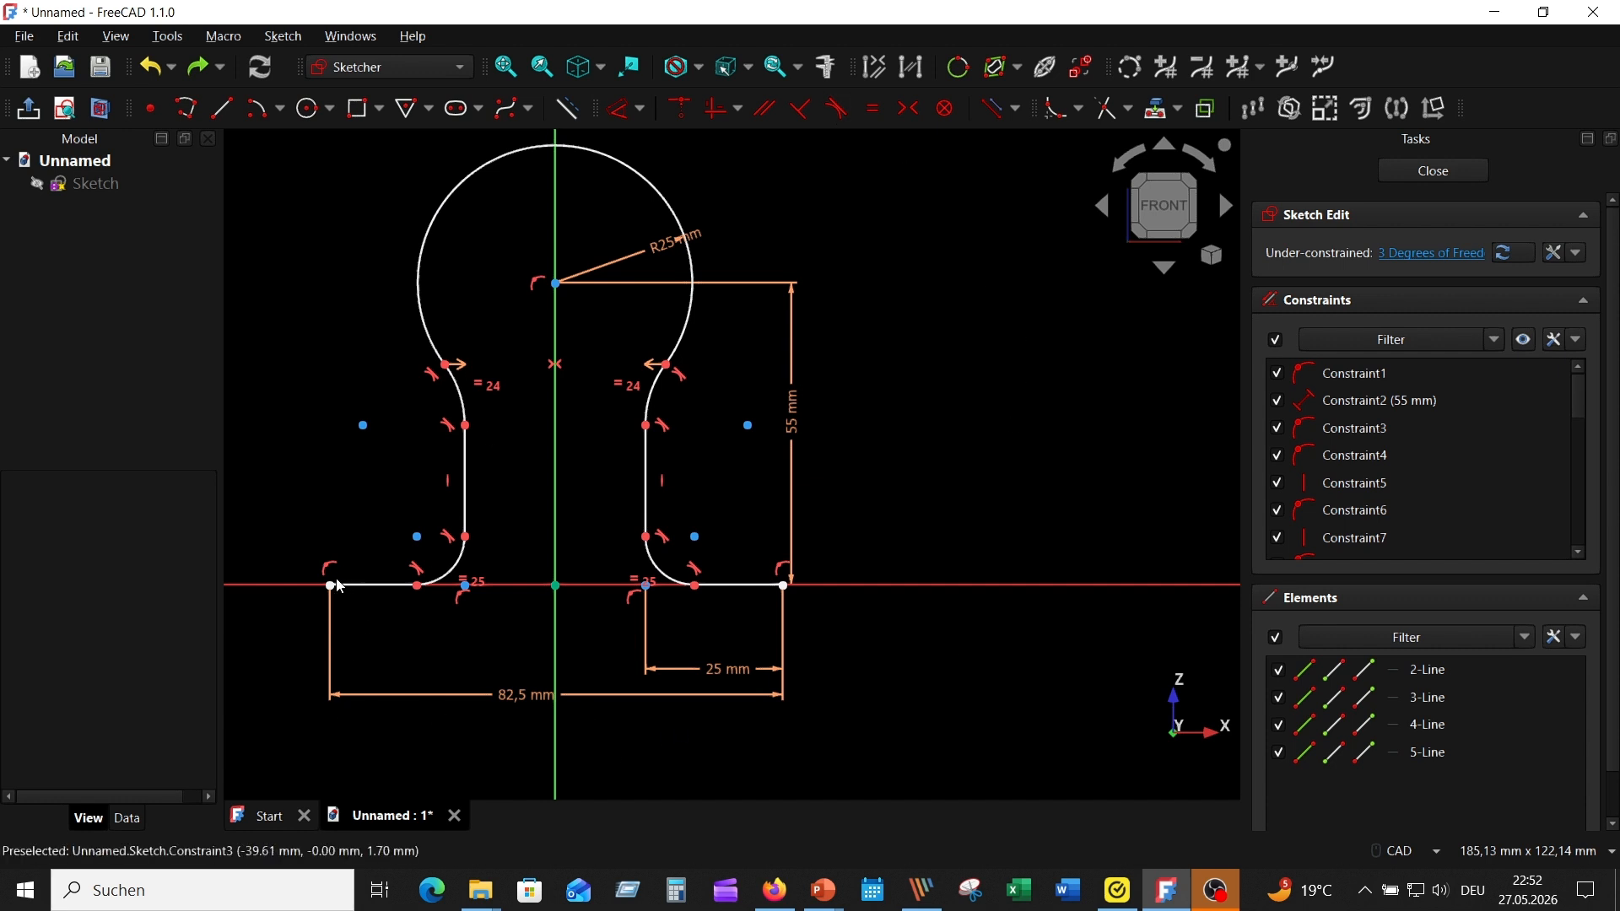
left_click(468, 502)
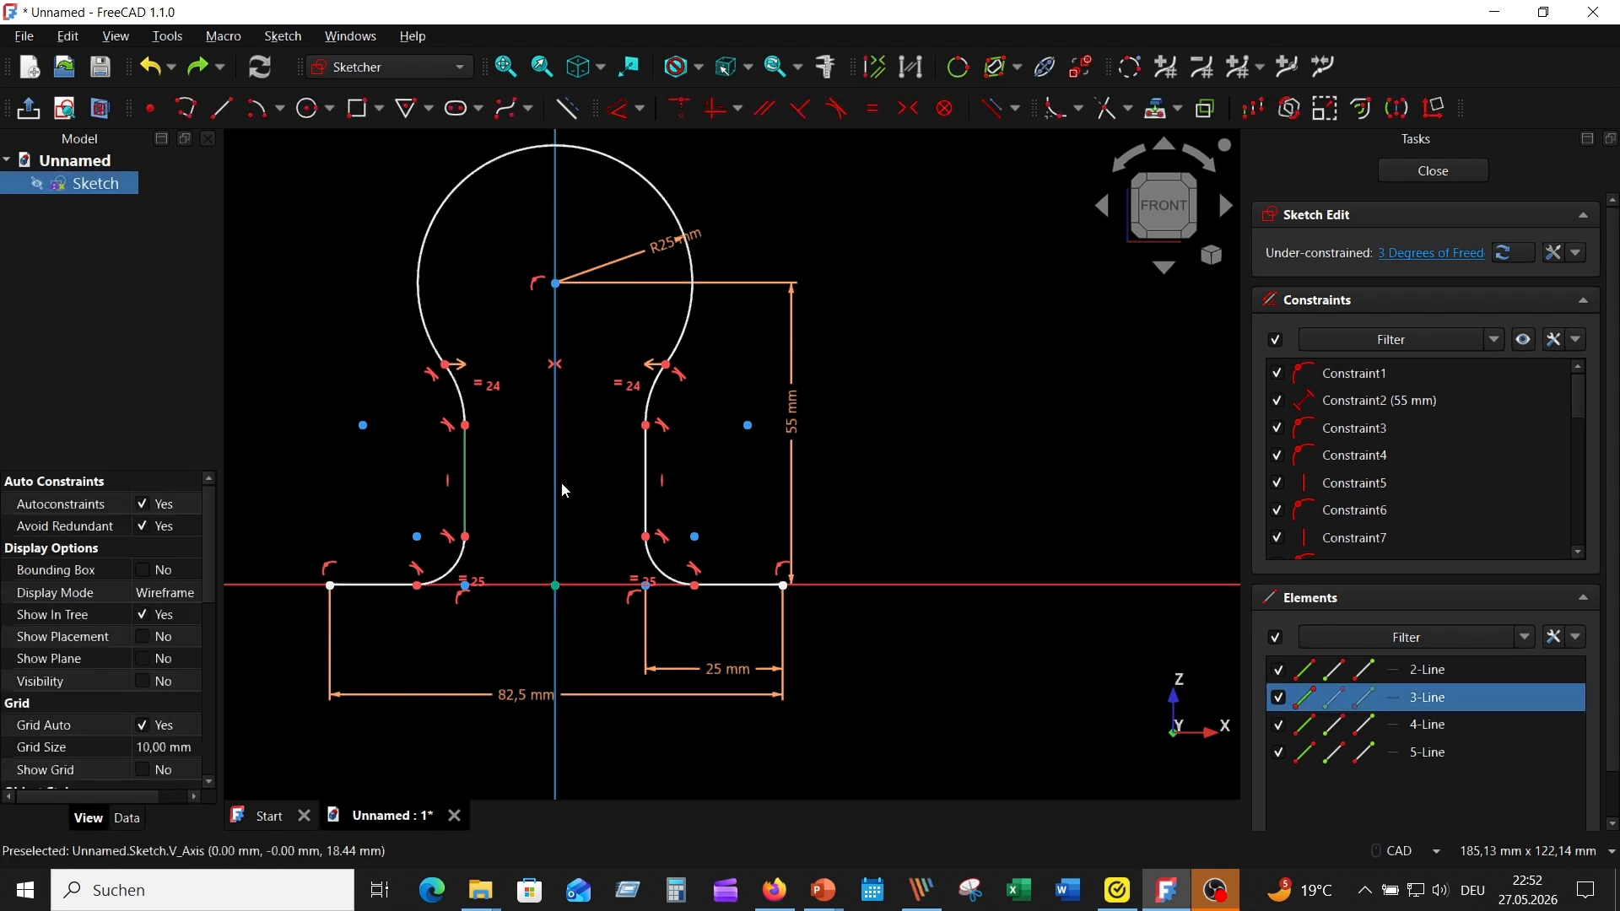
left_click(625, 108)
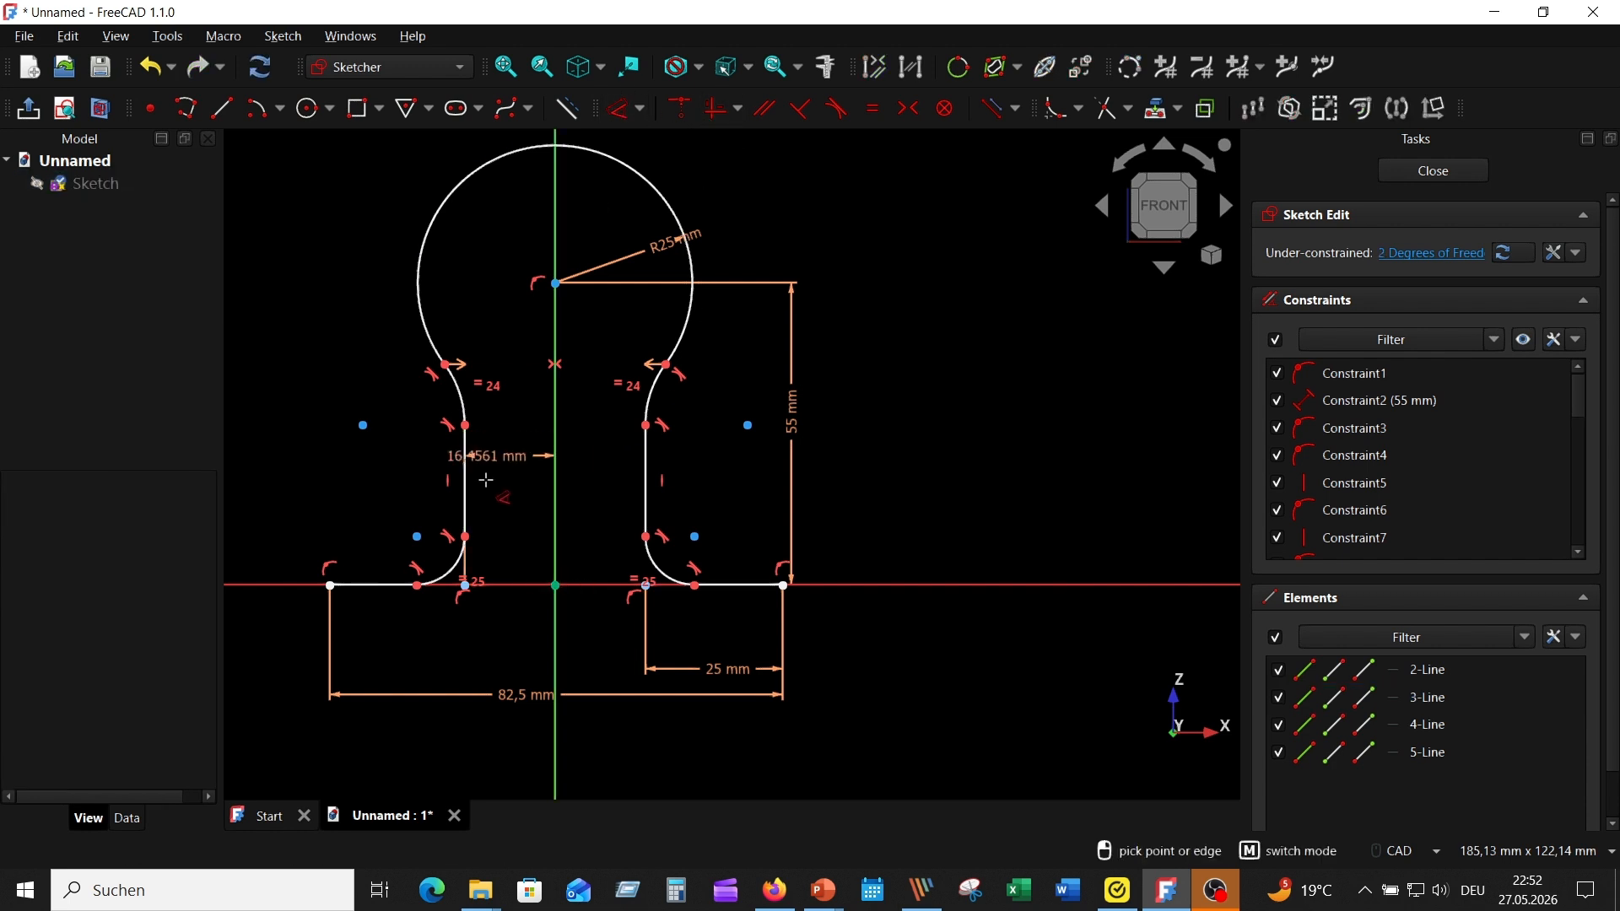
left_click(398, 471)
left_click(478, 617)
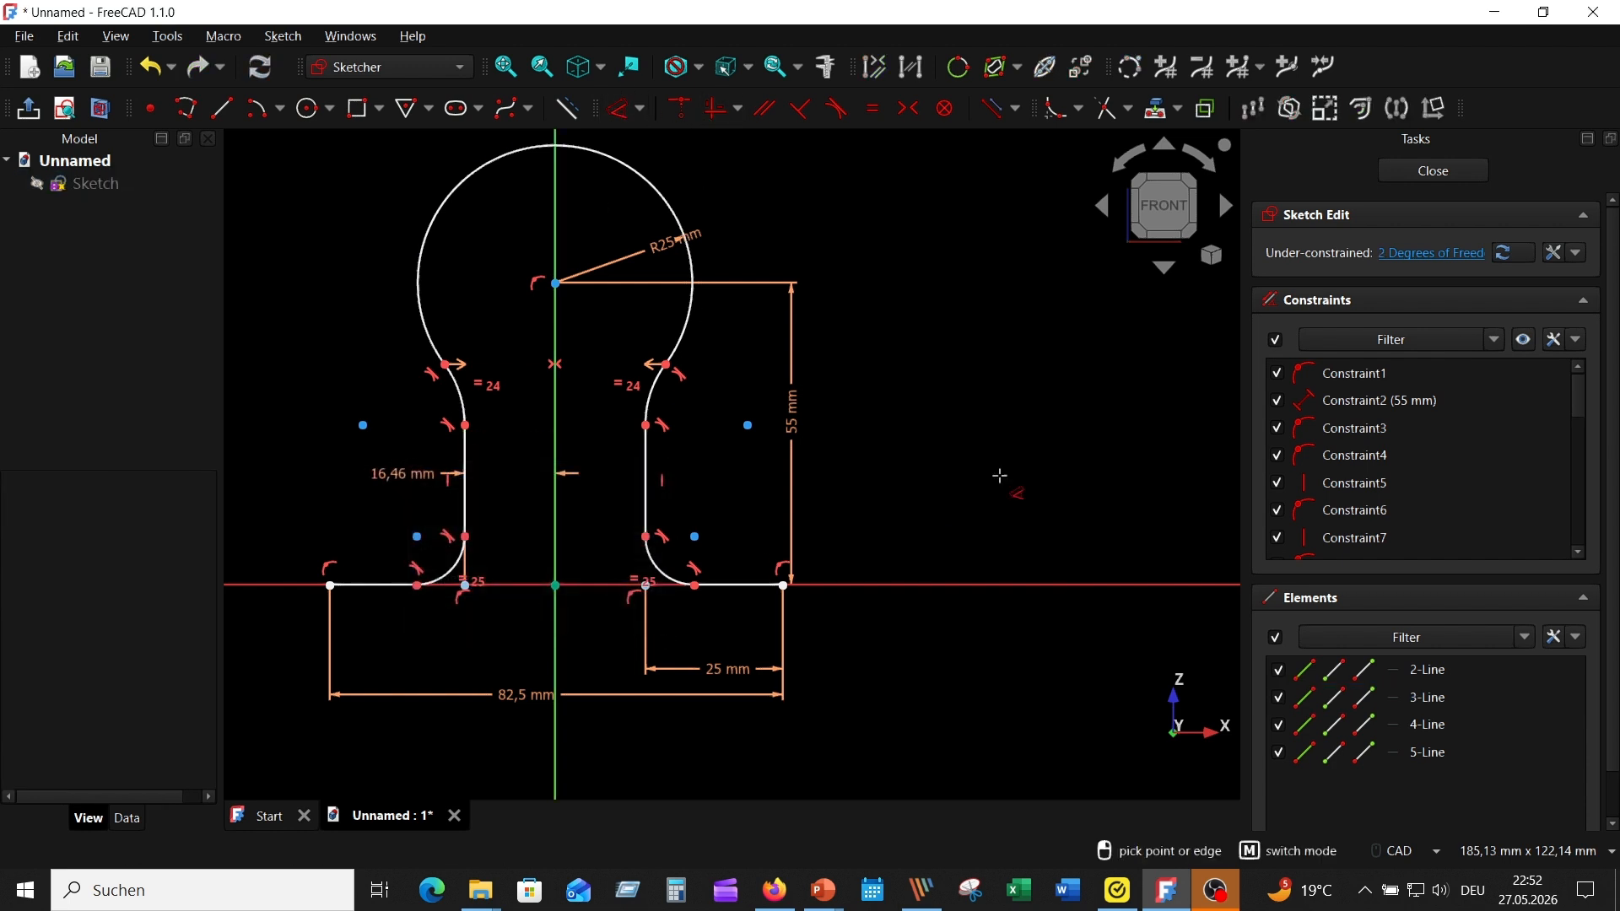
Dimension the lengths of the left base line and the right vertical line, then close the sketch
left_click(379, 595)
left_click(375, 639)
left_click(462, 746)
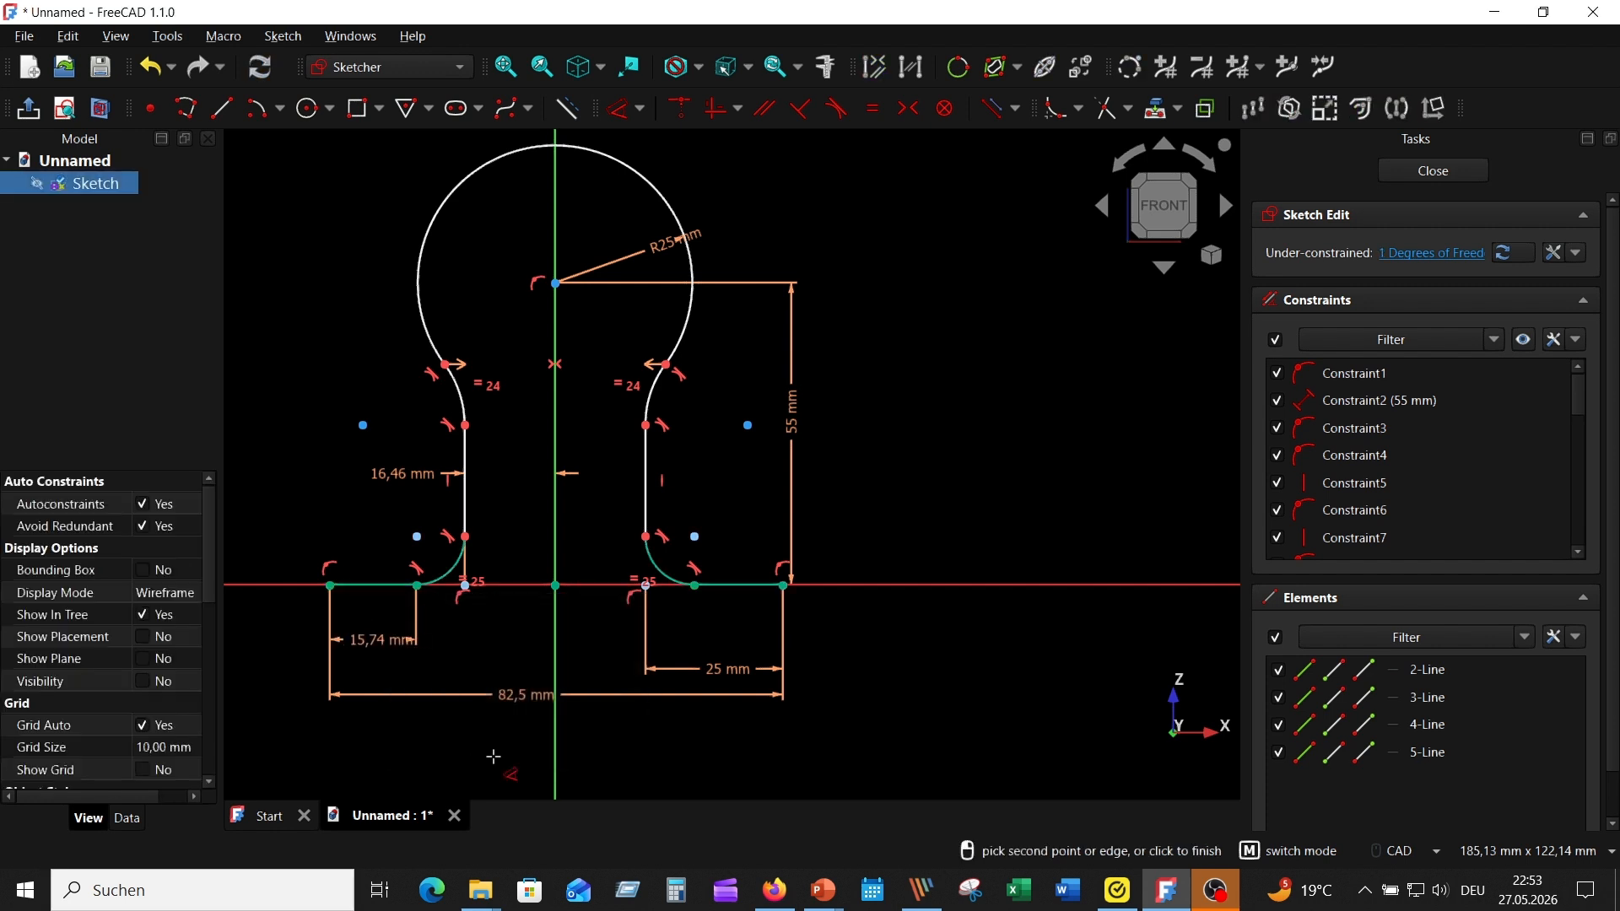
left_click(646, 481)
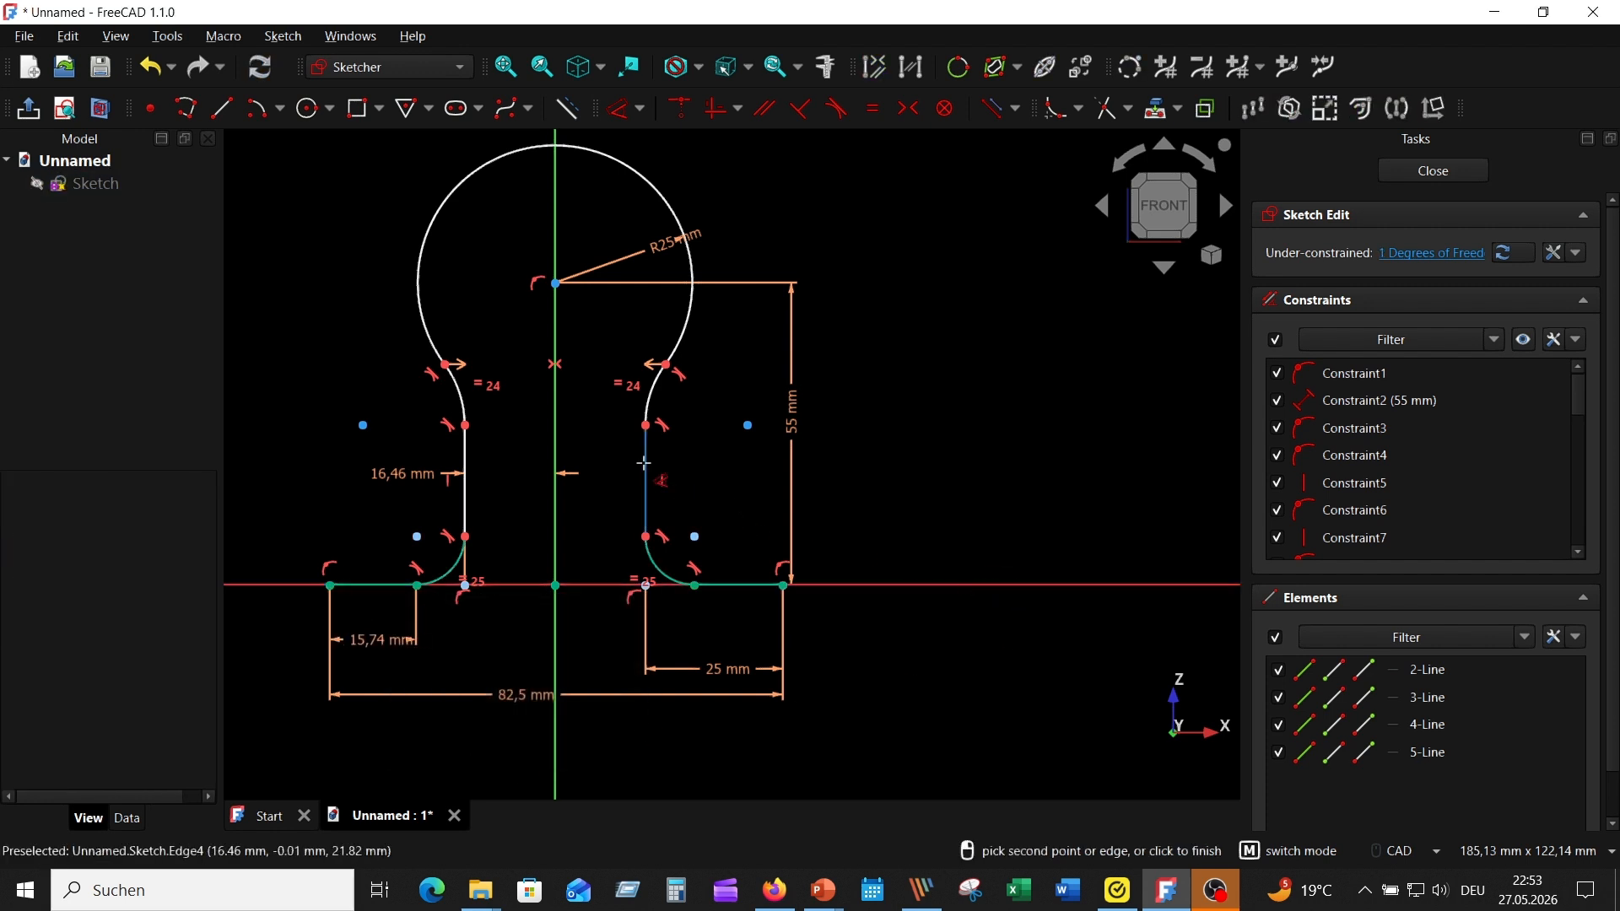
left_click(717, 494)
left_click(780, 588)
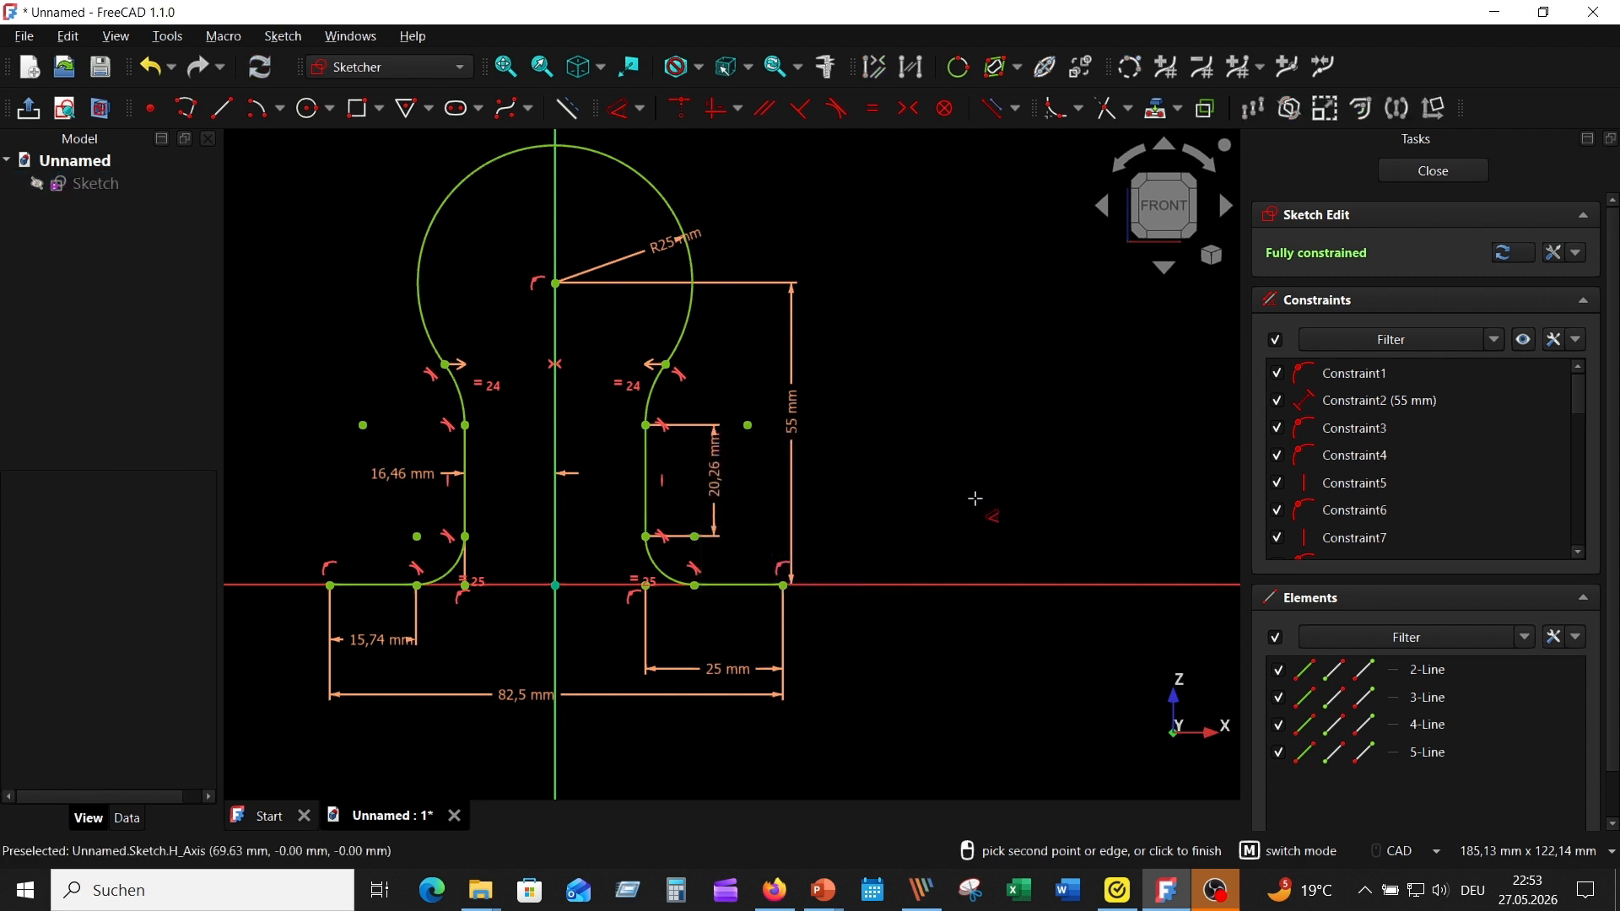
left_click(1435, 171)
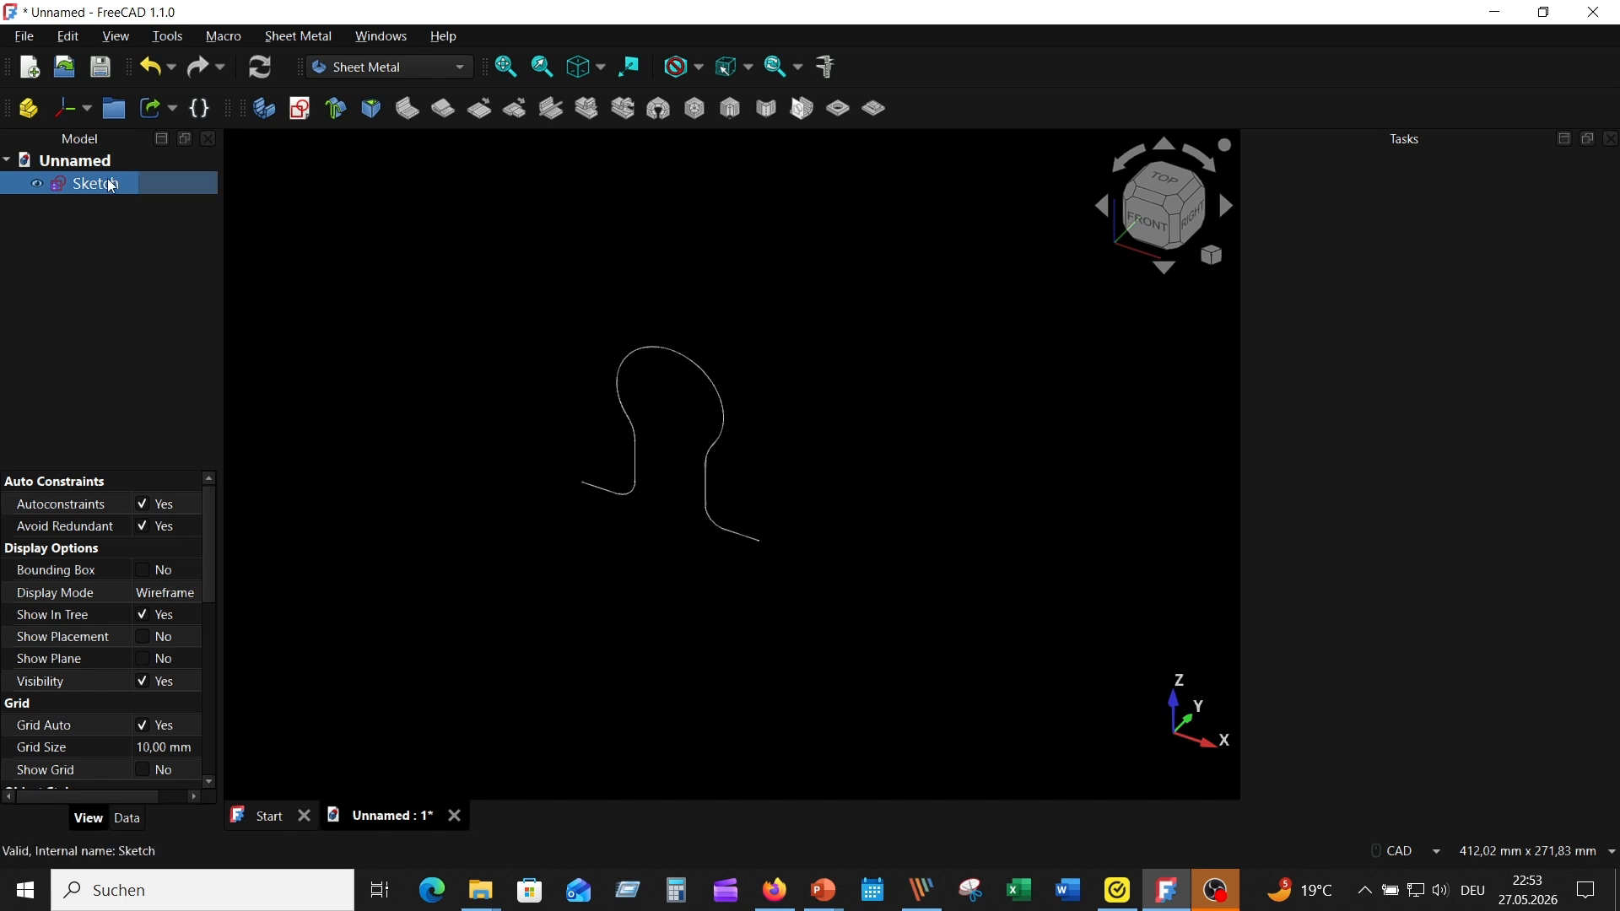
Create a sheet metal base shape from the omega profile sketch with a thickness of 3 mm
left_click(337, 112)
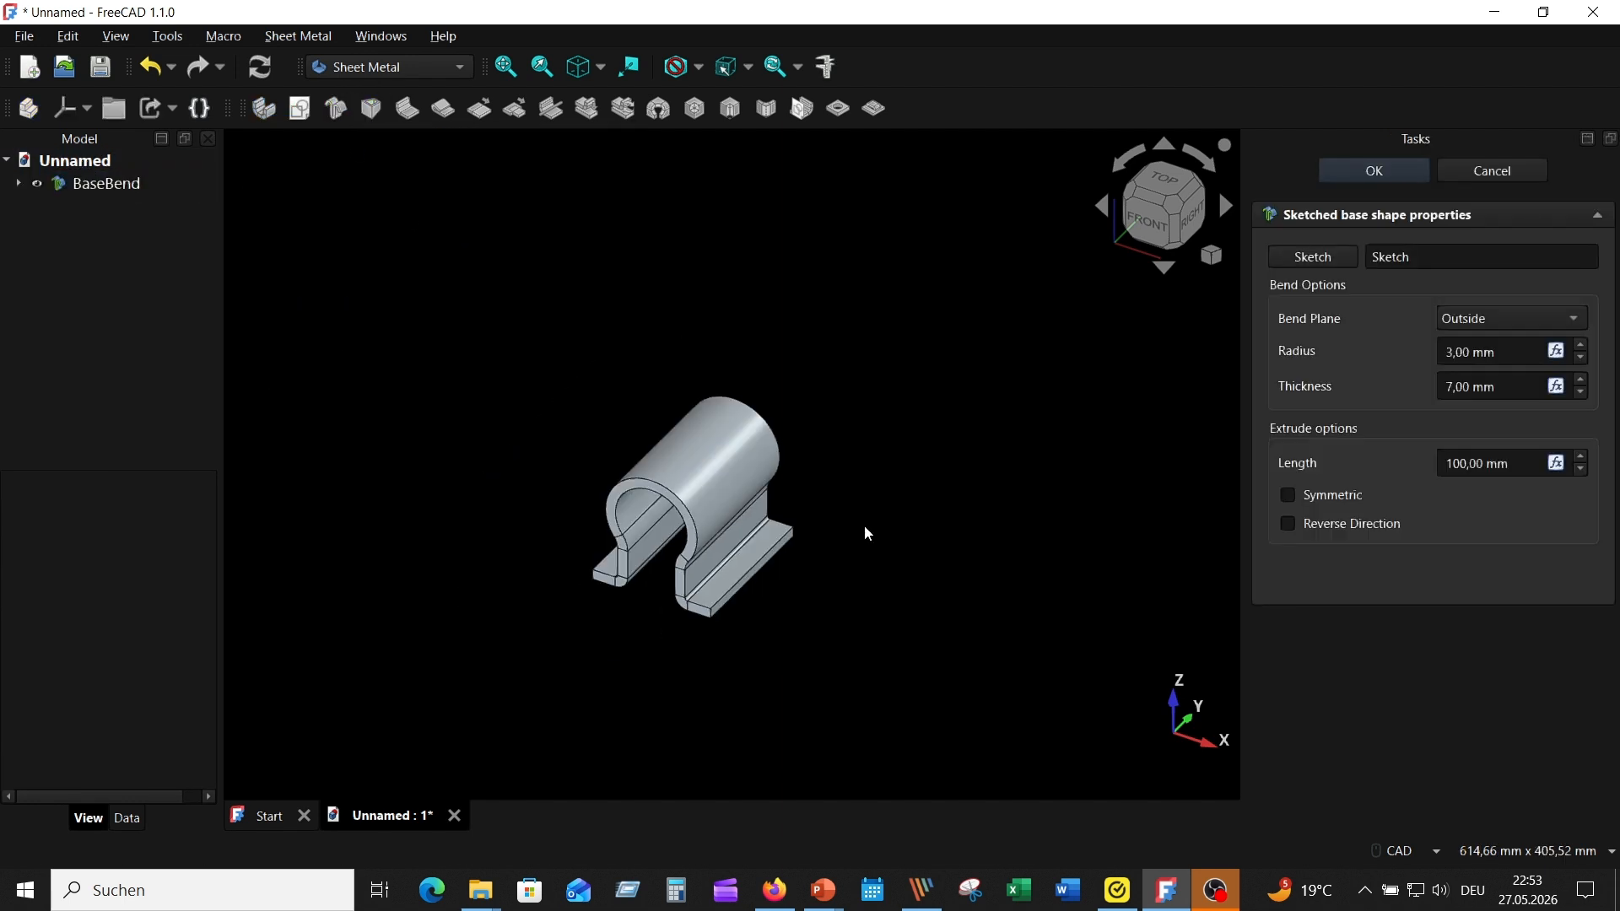
middle_click_drag(869, 517, 946, 478)
scroll(889, 449, "up", 3)
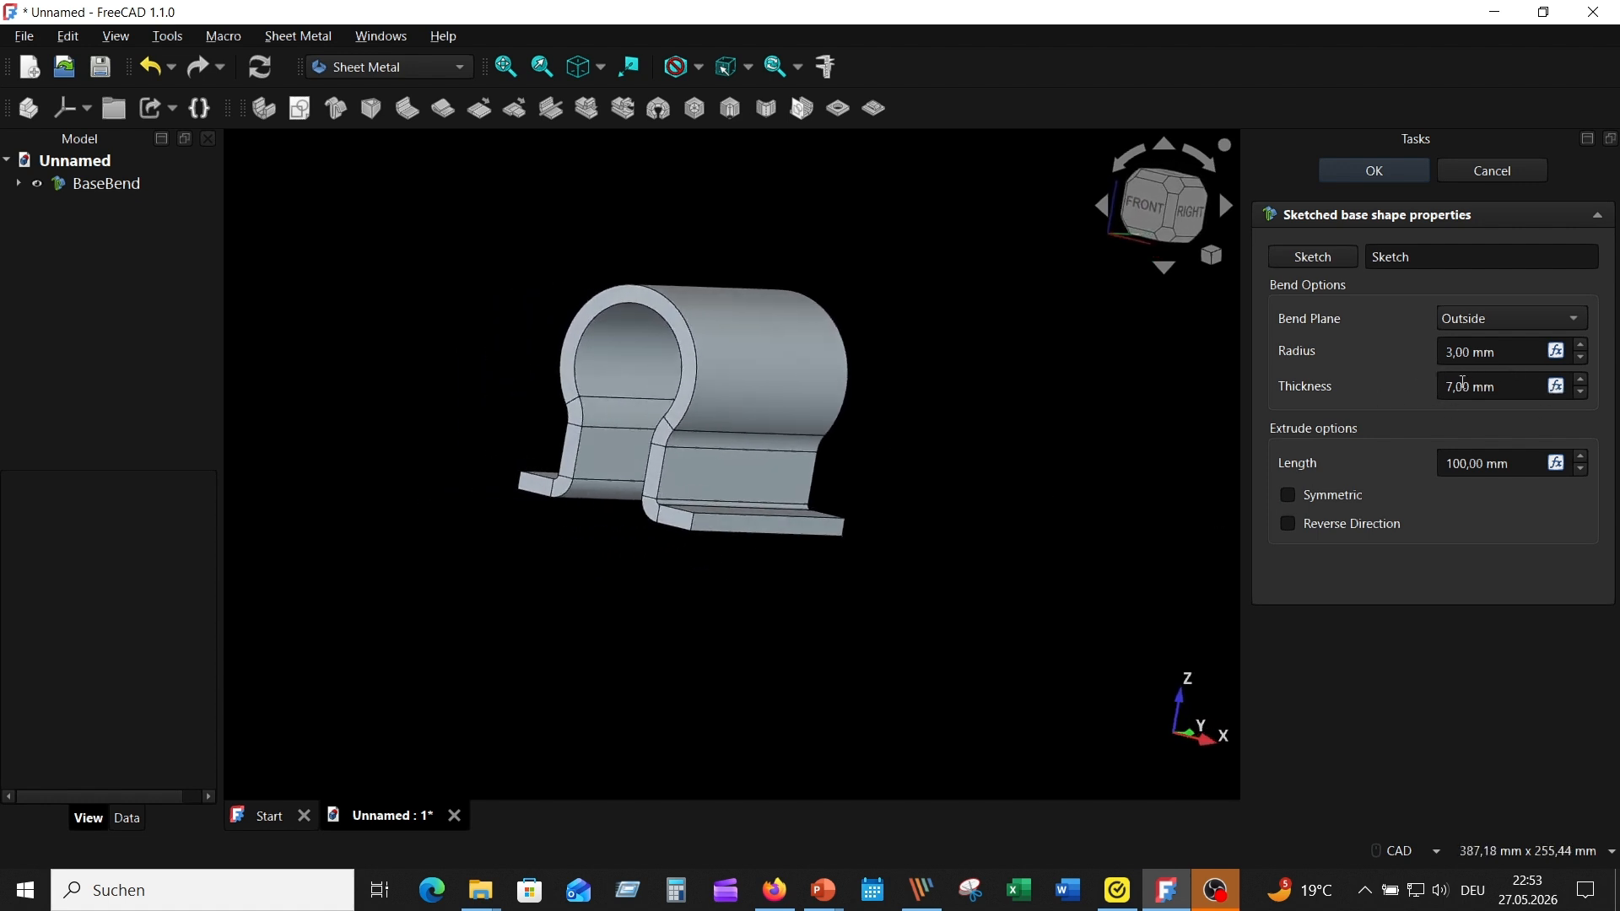
left_click_drag(1457, 390, 1499, 388)
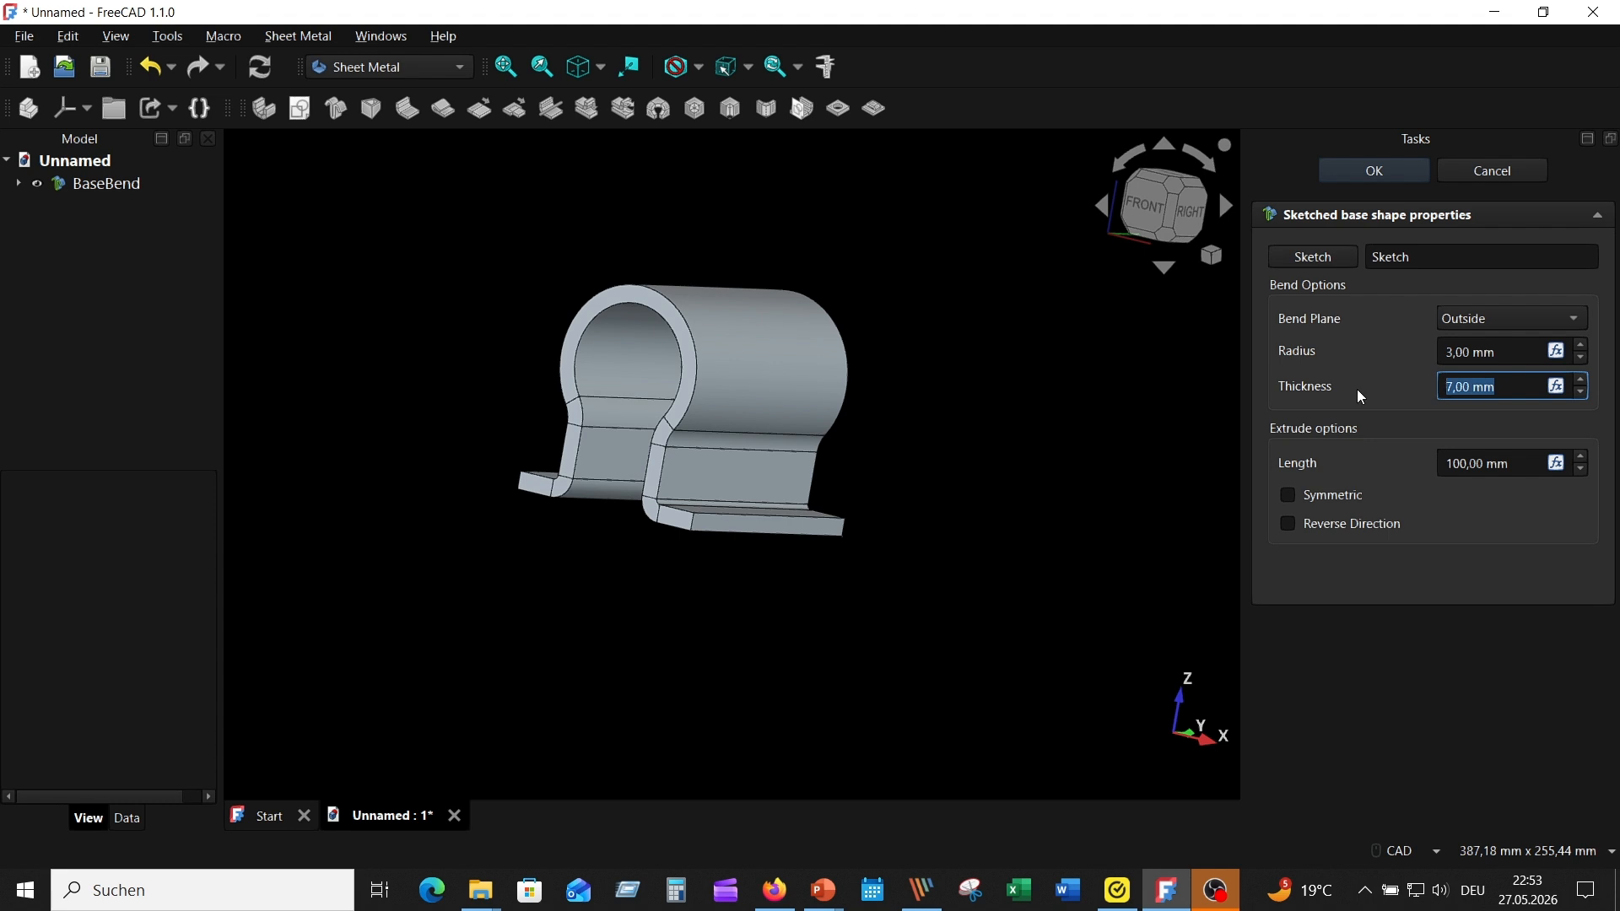
type("3")
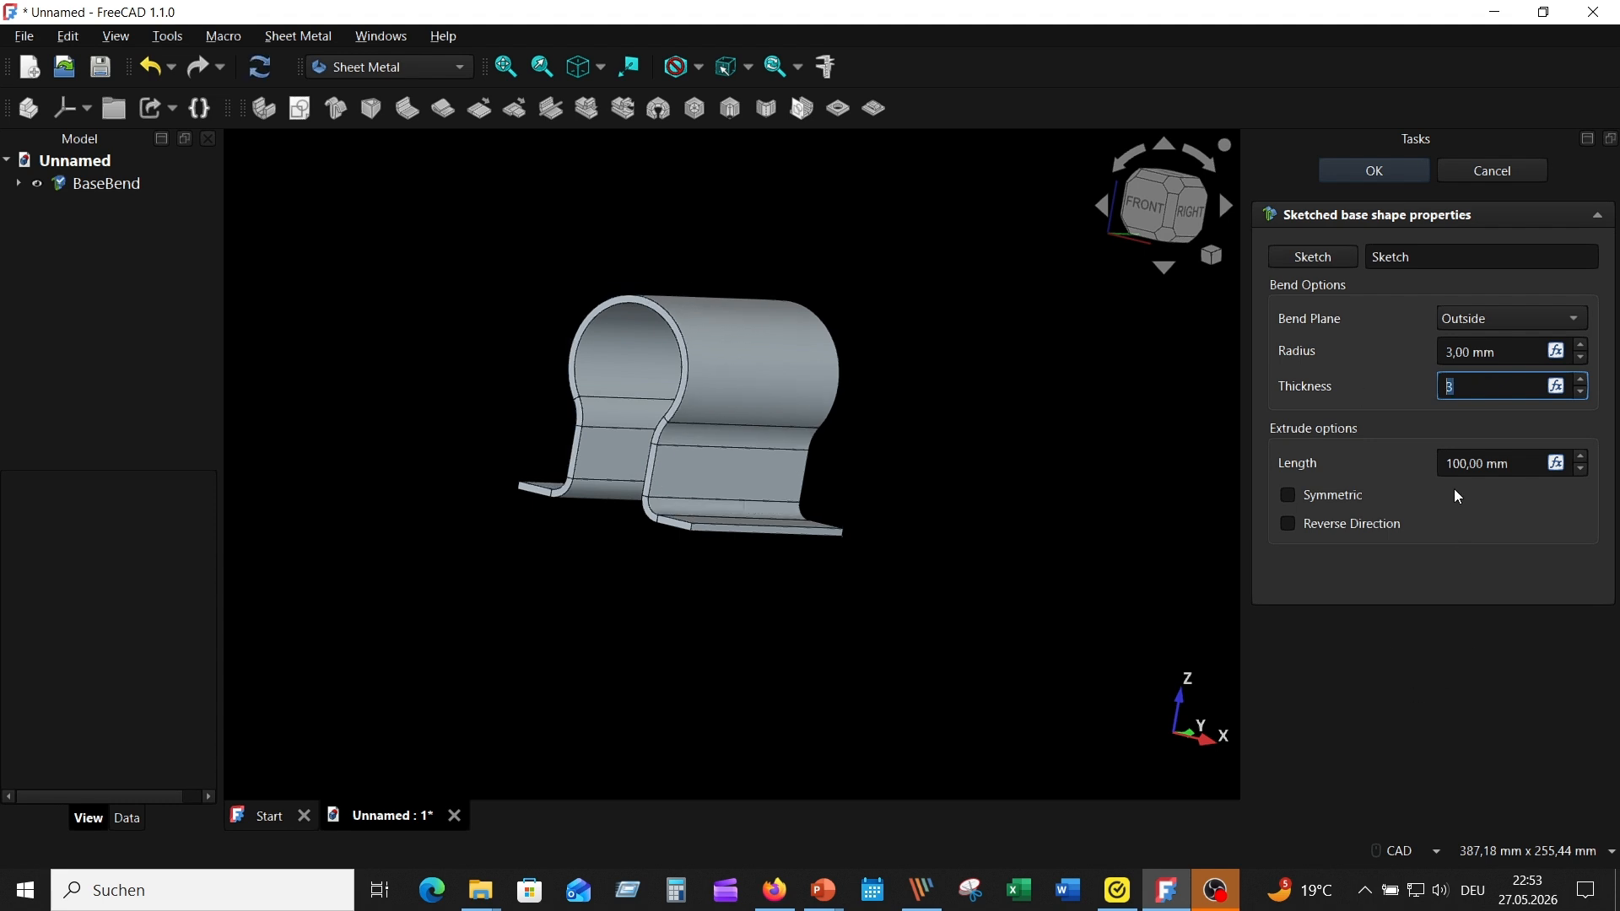
Set the base shape's extrusion length to 30 mm, make it symmetric and accept it
left_click(1455, 465)
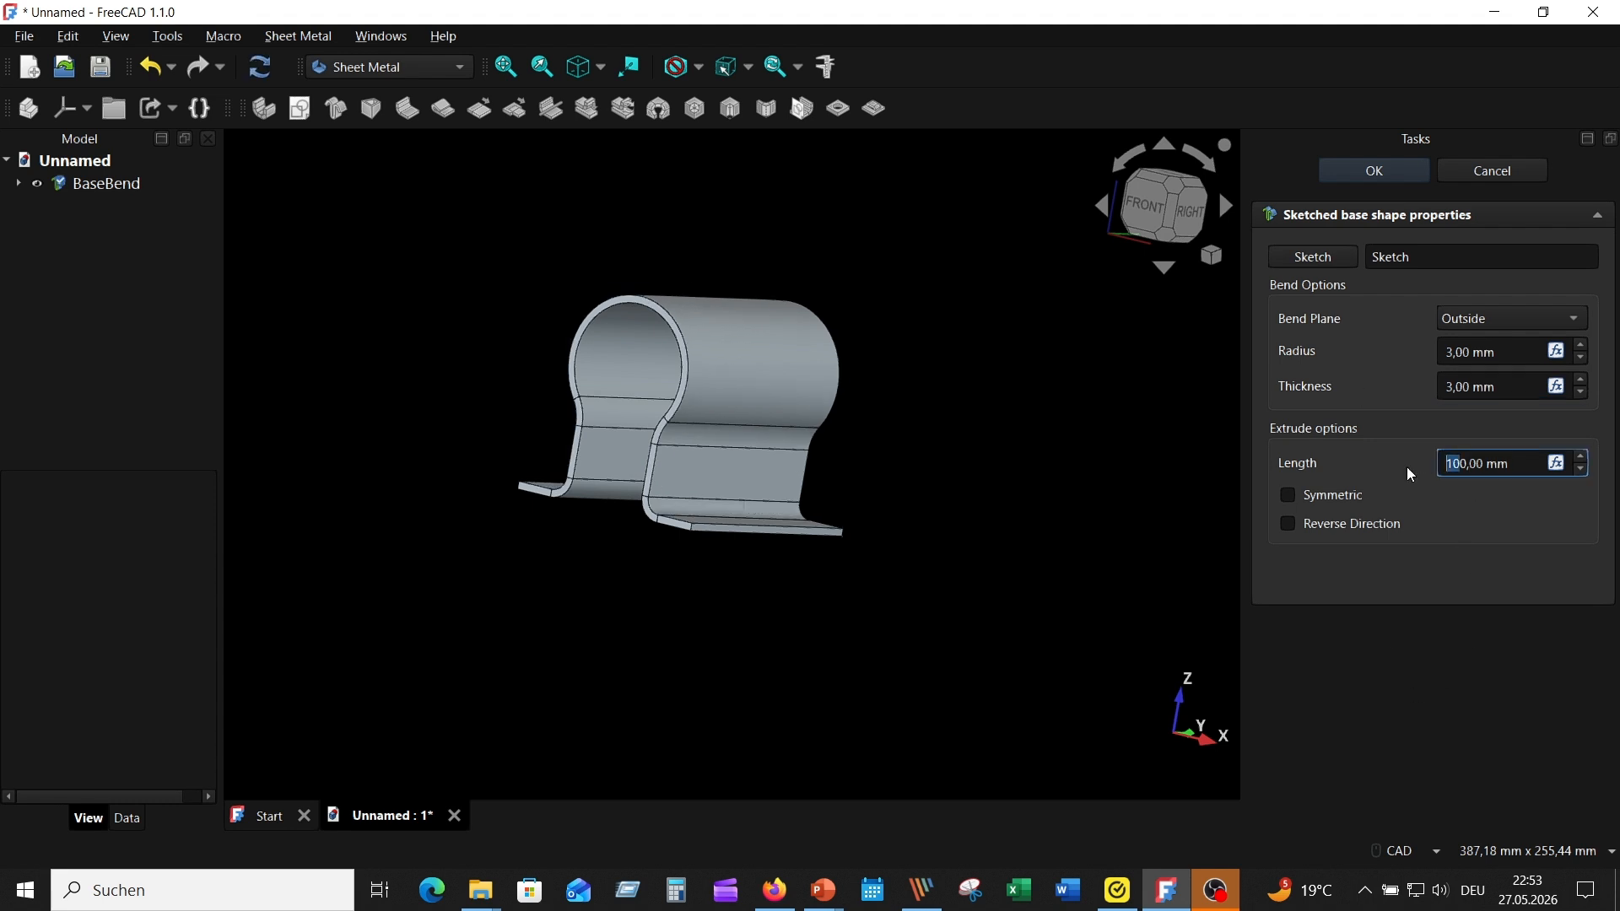
type("3")
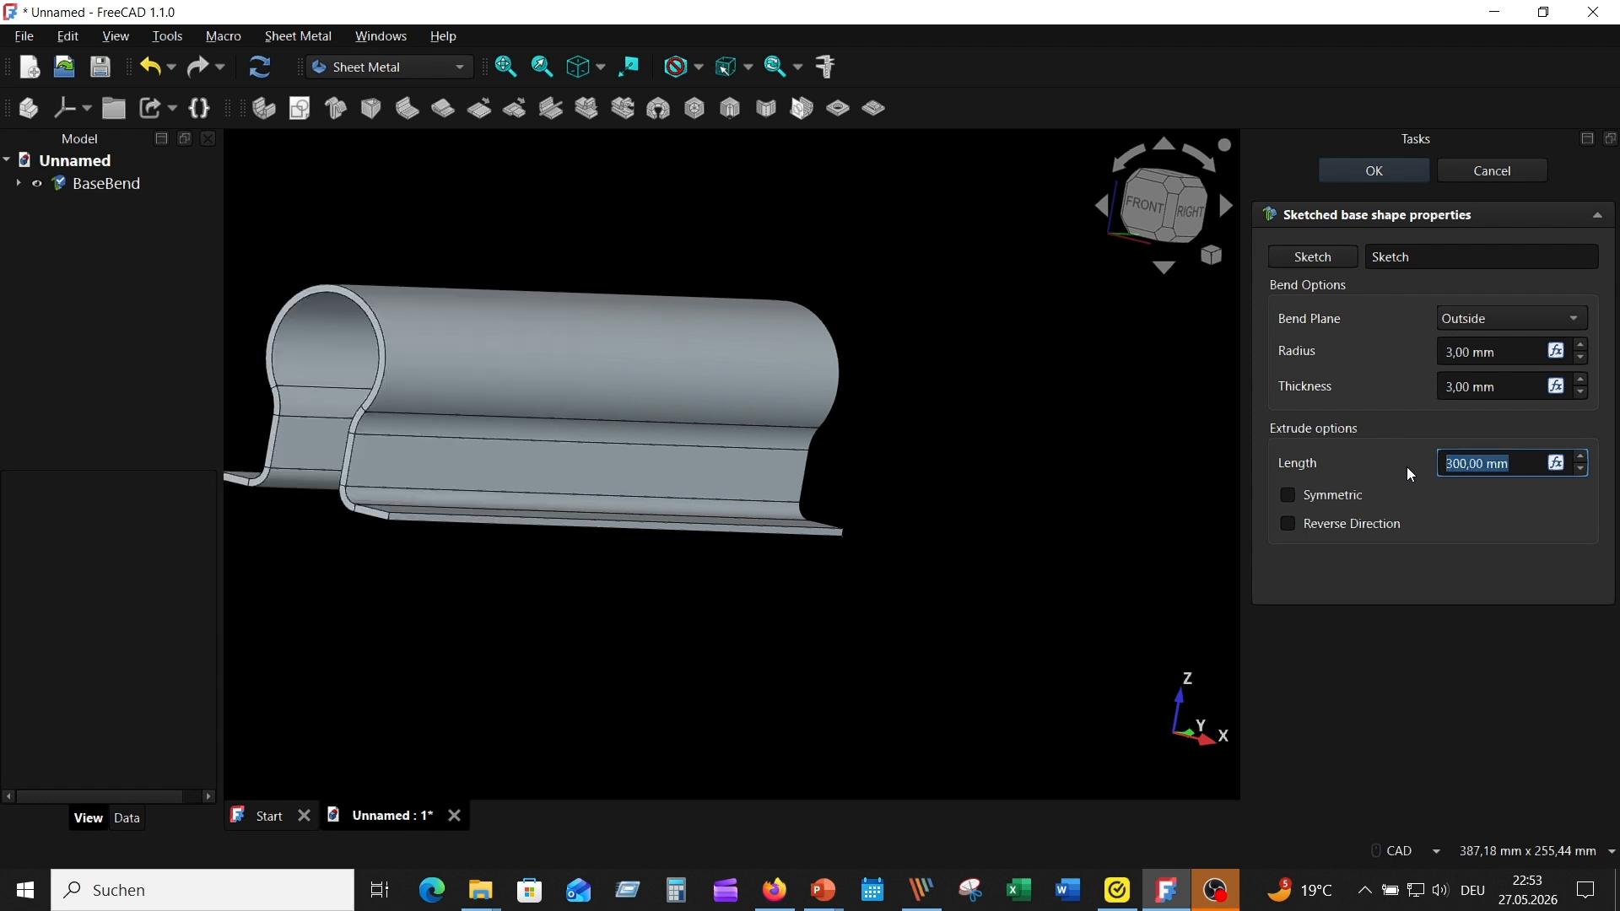
key("BackSpace")
key("BackSpace")
key("BackSpace")
key("BackSpace")
left_click(1288, 494)
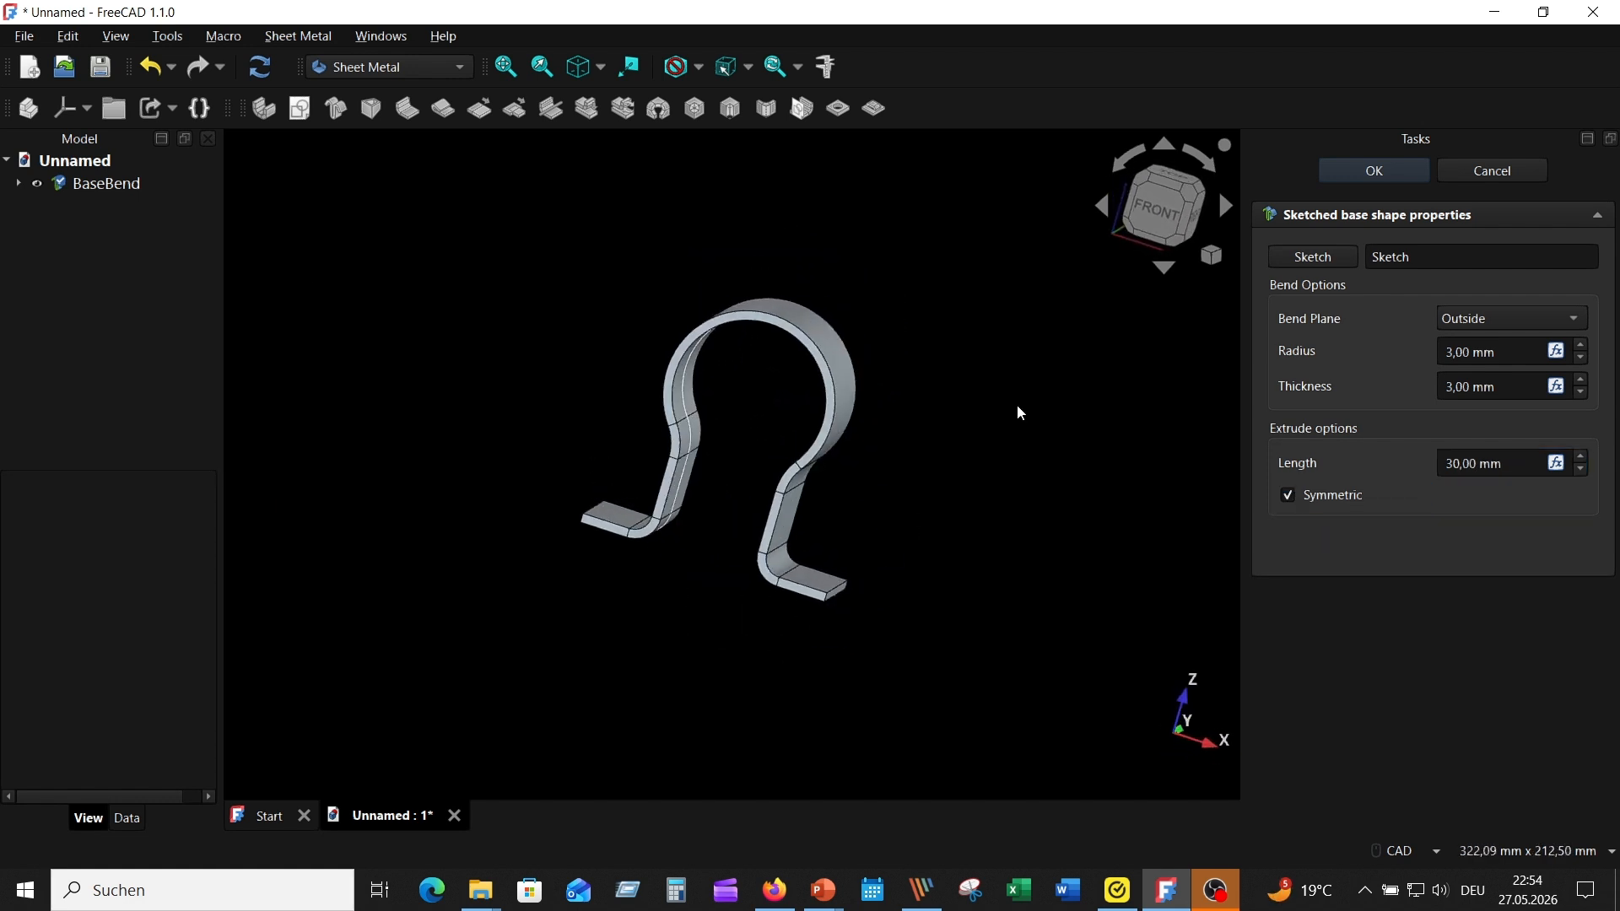
left_click(1381, 172)
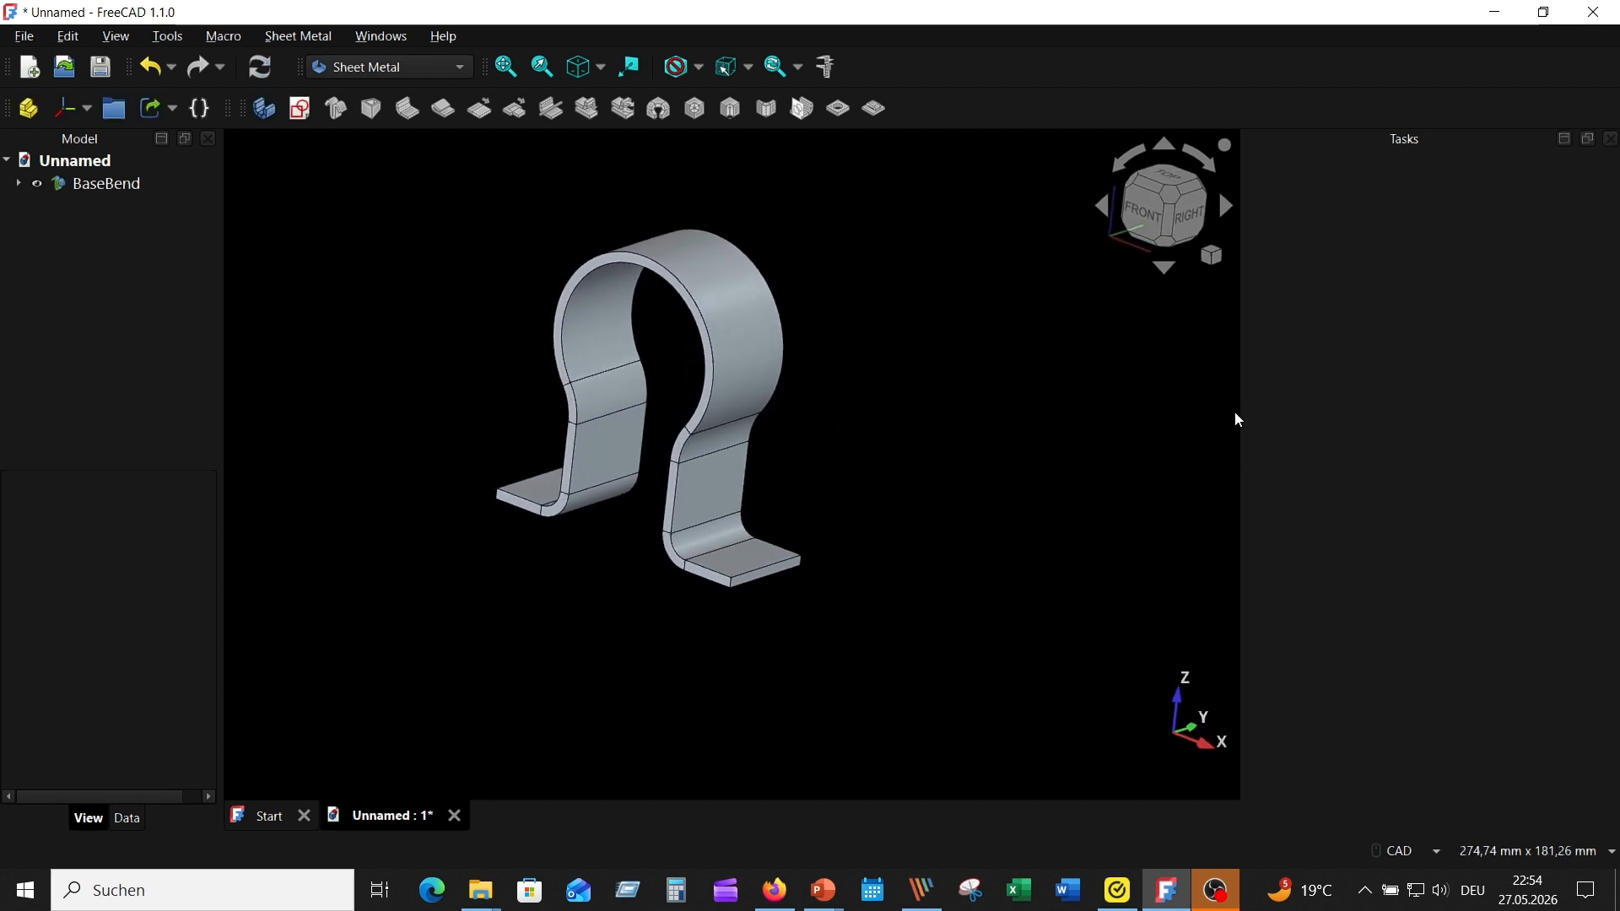
Add a flange on the lower outer edges of both base feet of the clamp
left_click_drag(1246, 413, 1332, 413)
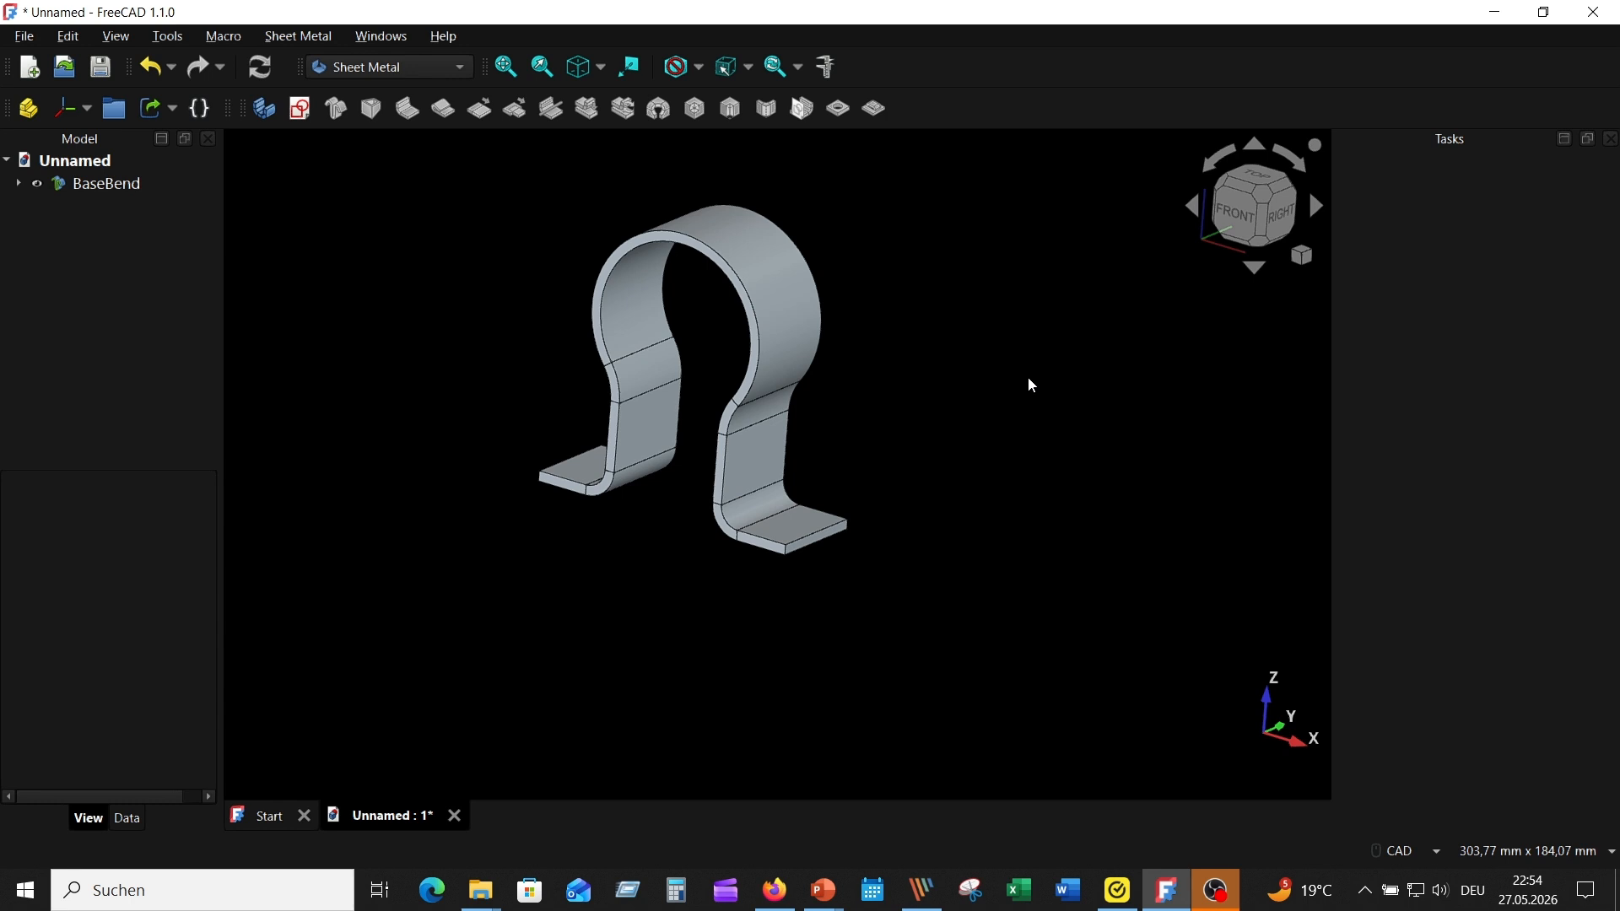
scroll(838, 600, "up", 3)
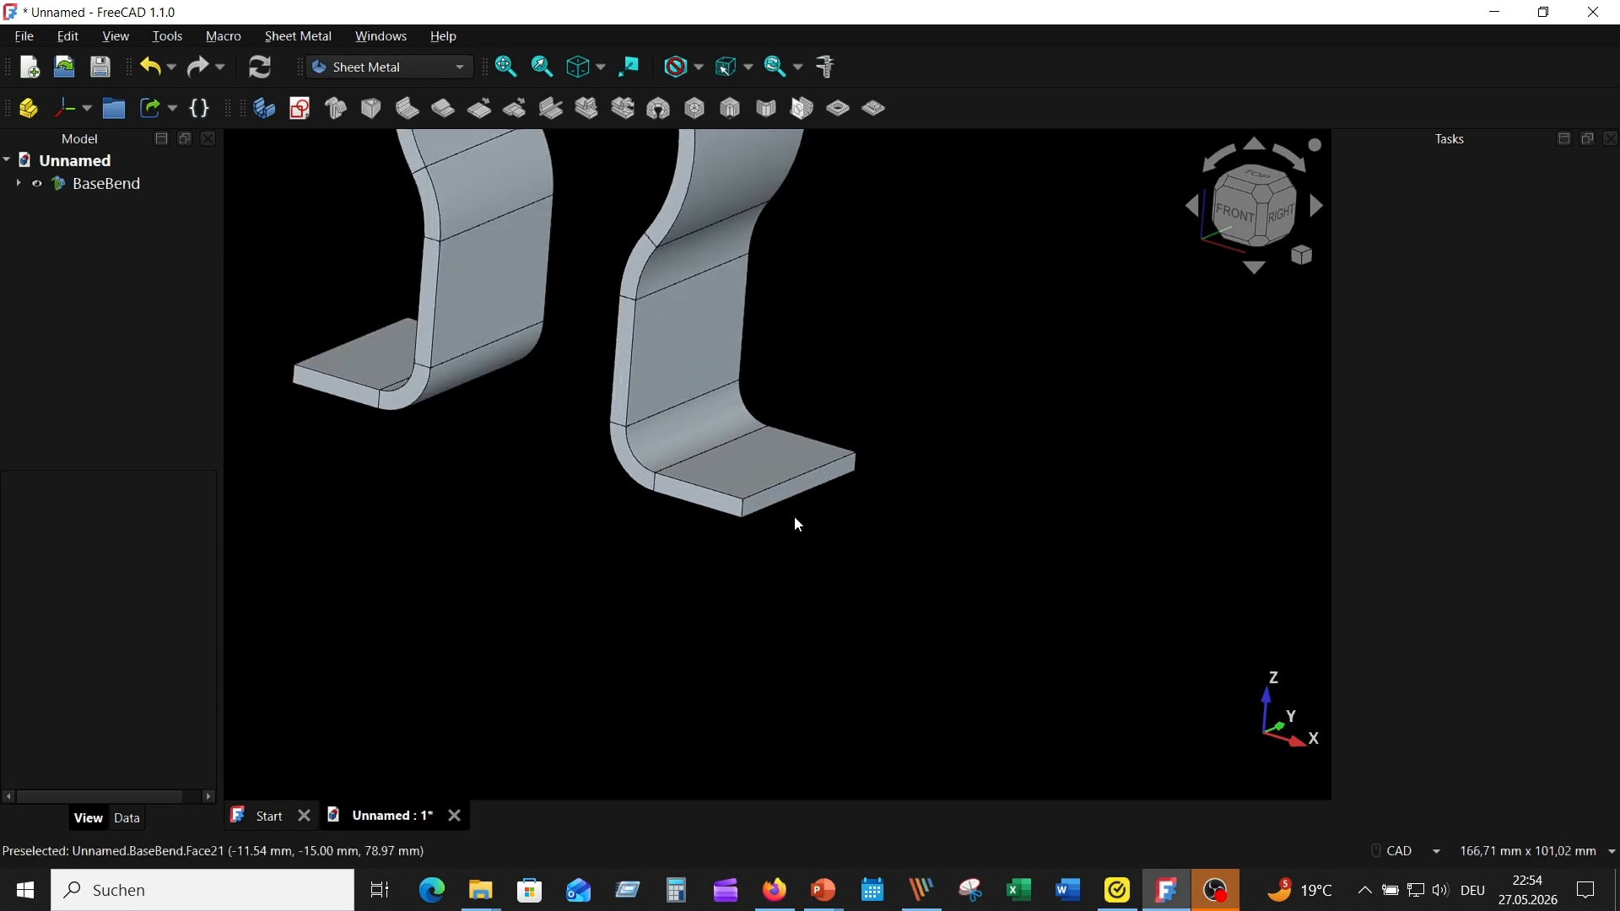
left_click(773, 507)
scroll(706, 601, "up", 1)
middle_click_drag(736, 637, 673, 671)
left_click(568, 484)
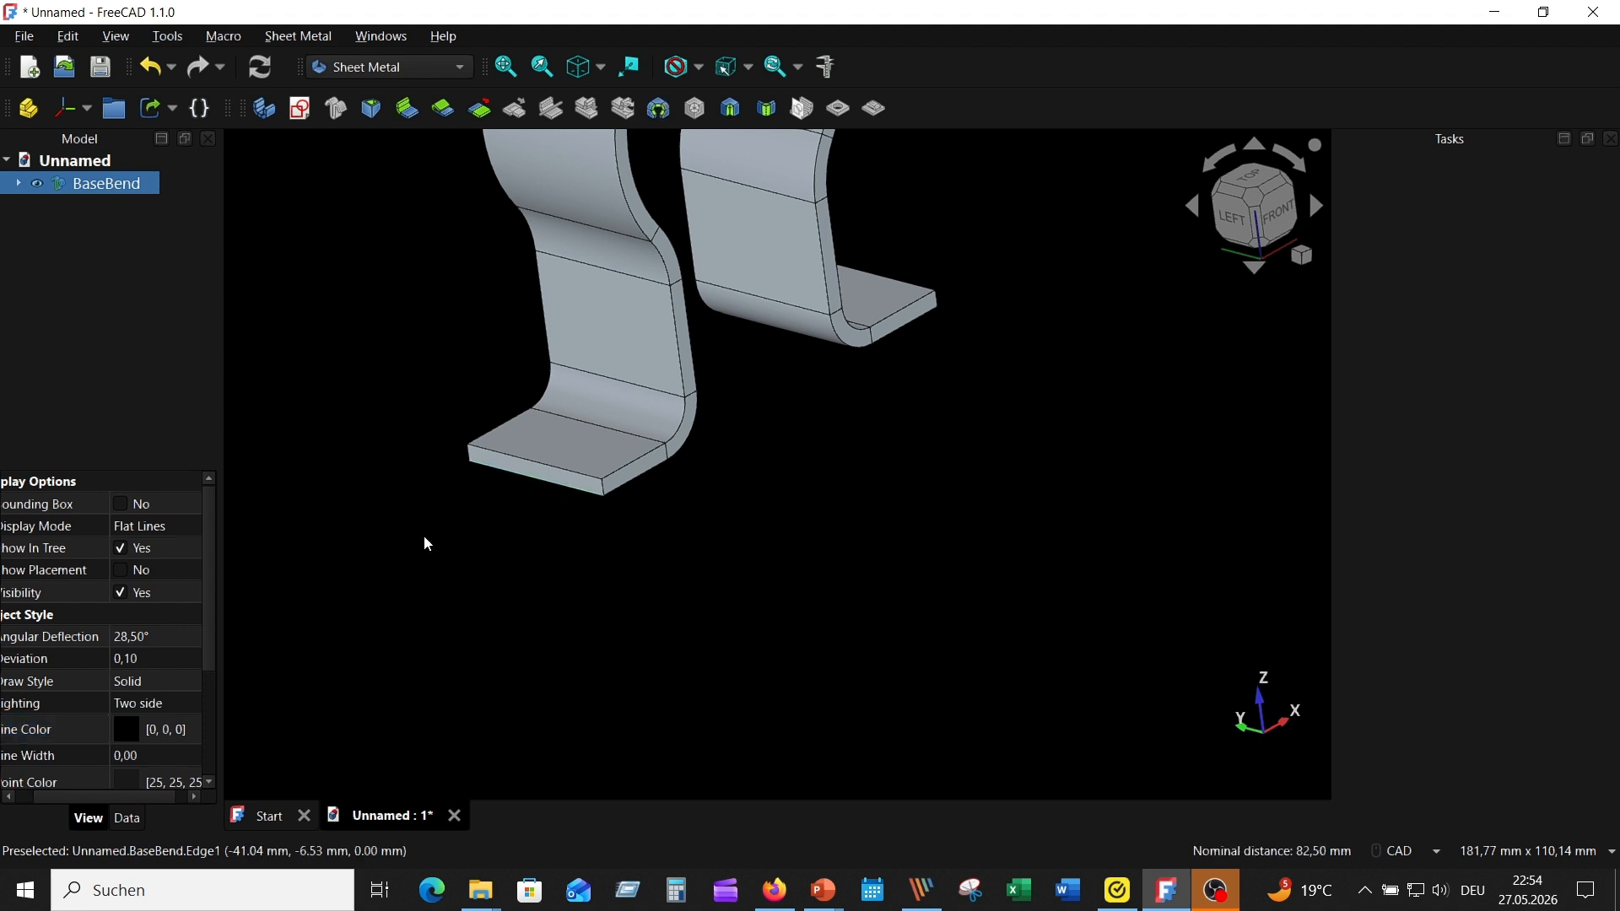
left_click(407, 110)
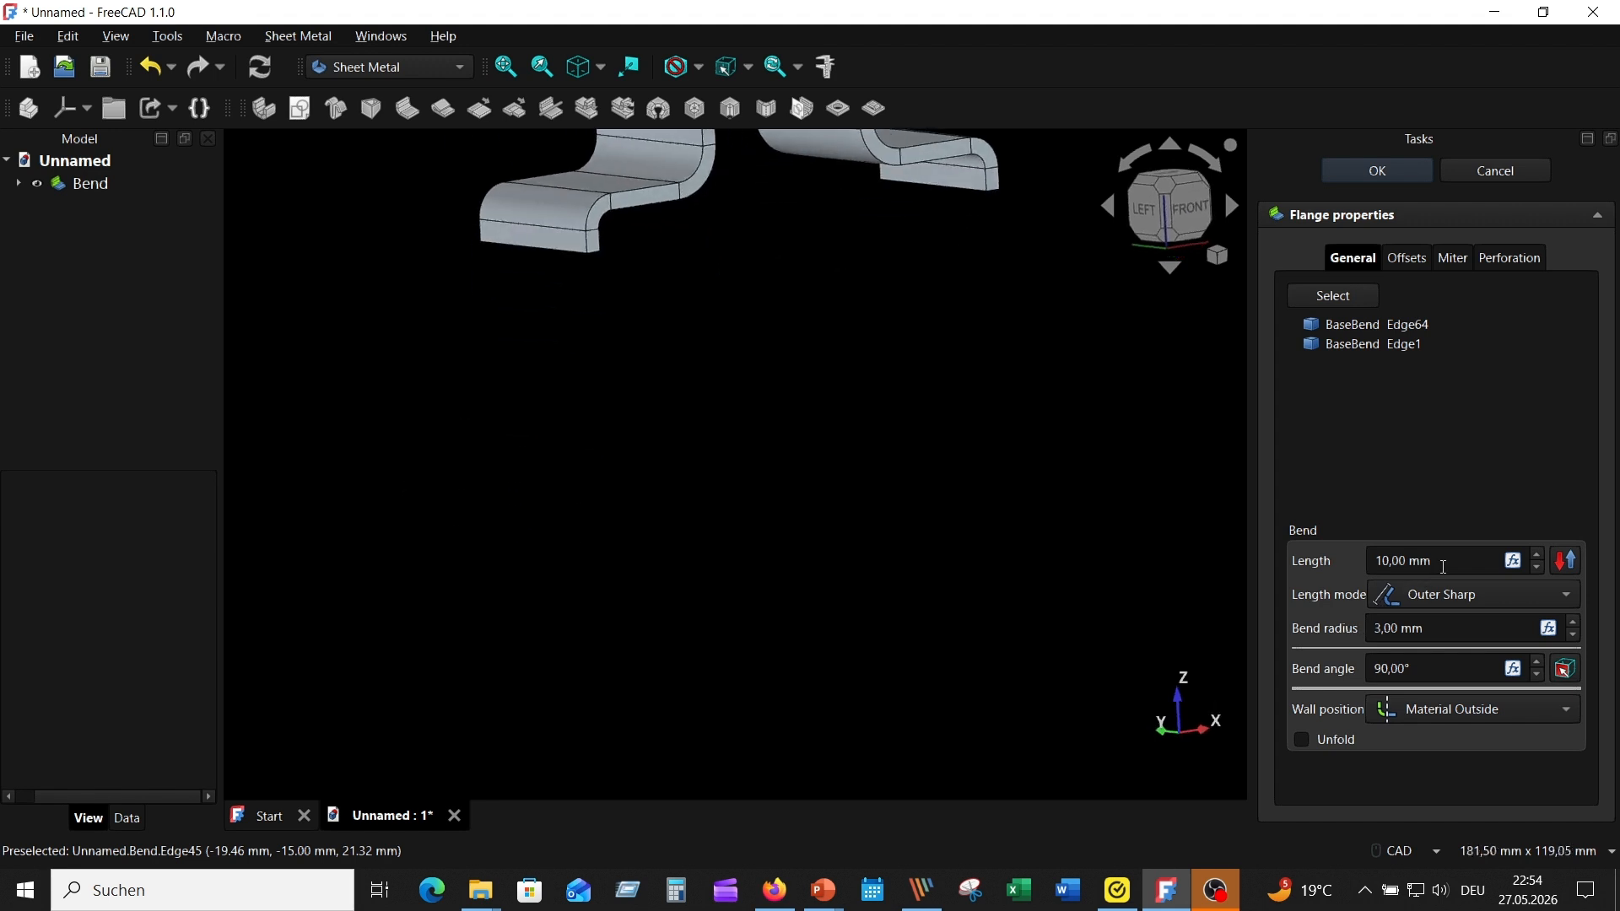
Set the length of the two flanges to 40 mm and accept them
left_click_drag(1443, 563, 1332, 561)
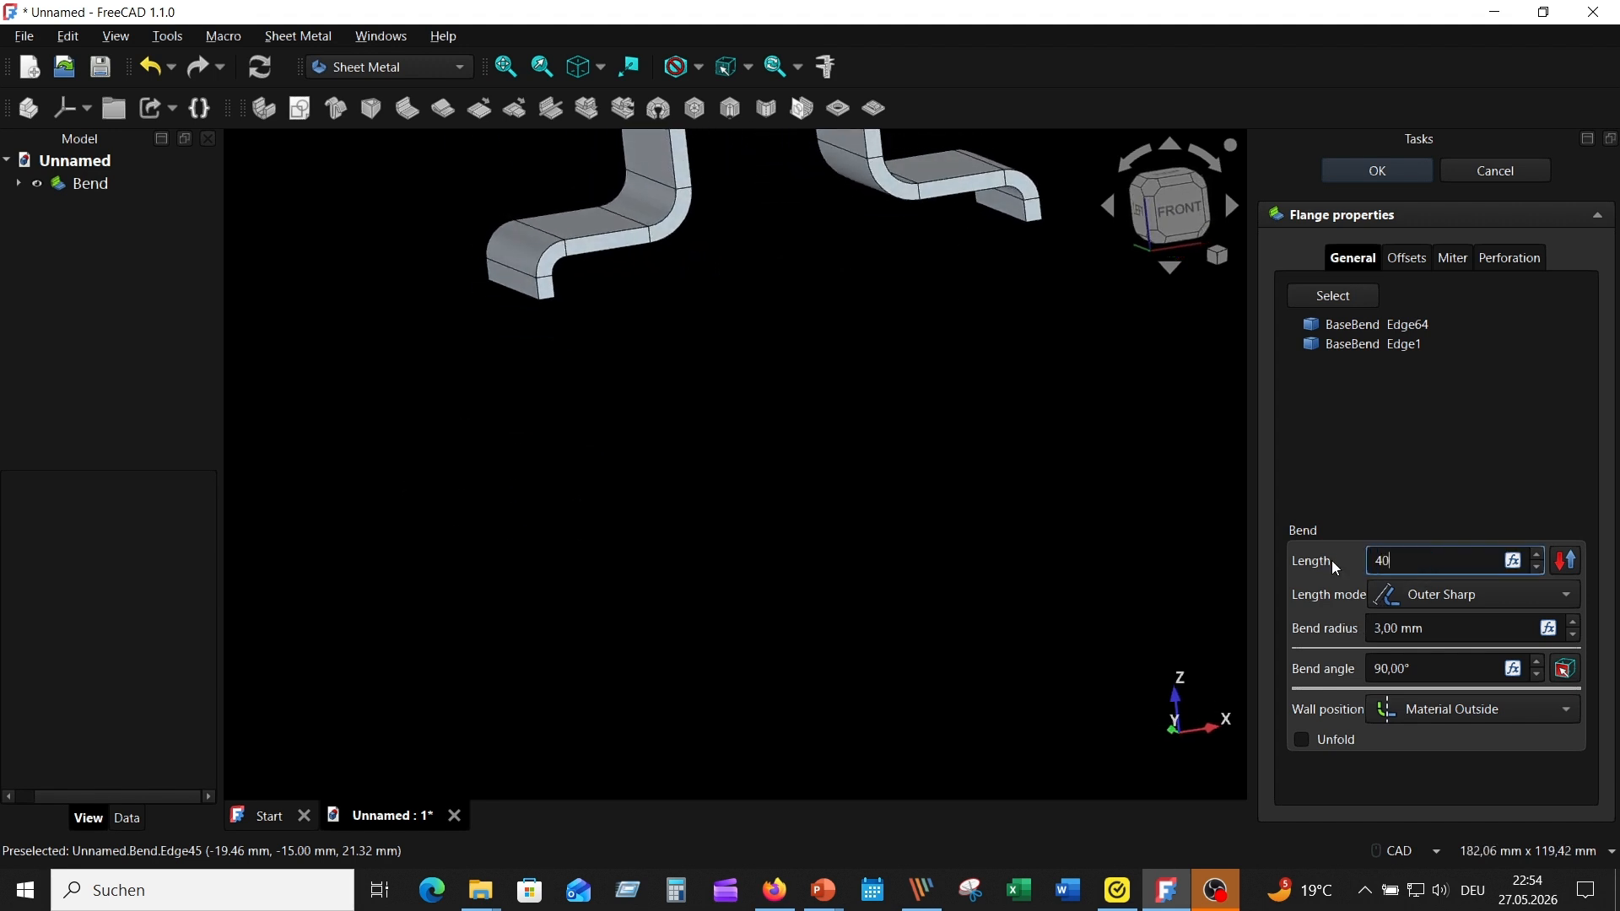
type("40")
key("Return")
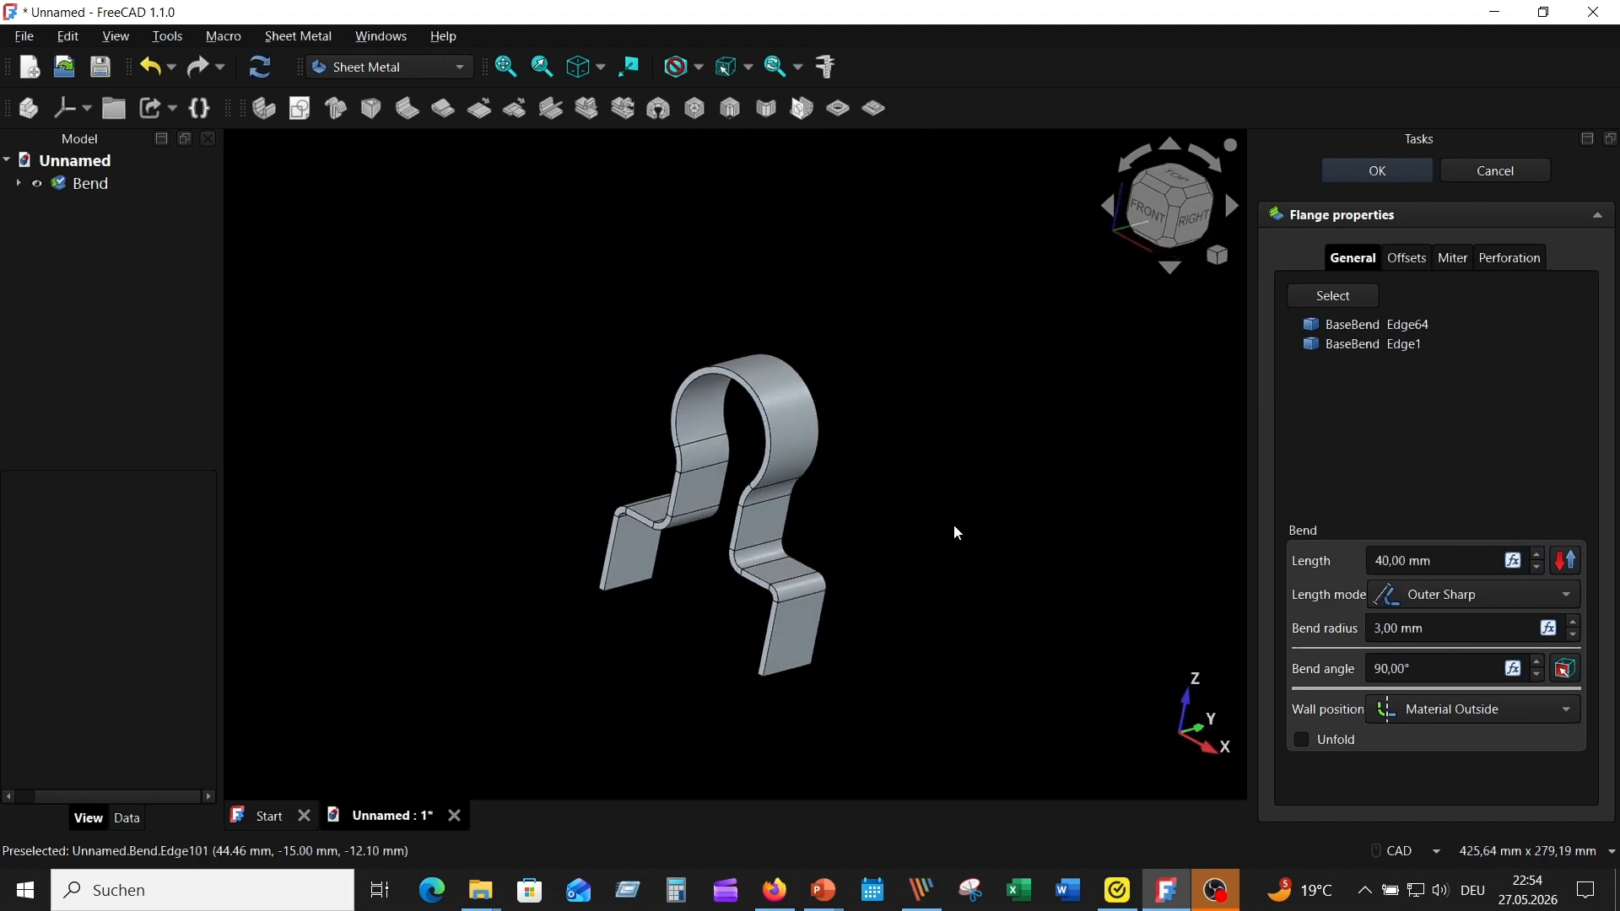
left_click(1376, 171)
scroll(900, 365, "down", 2)
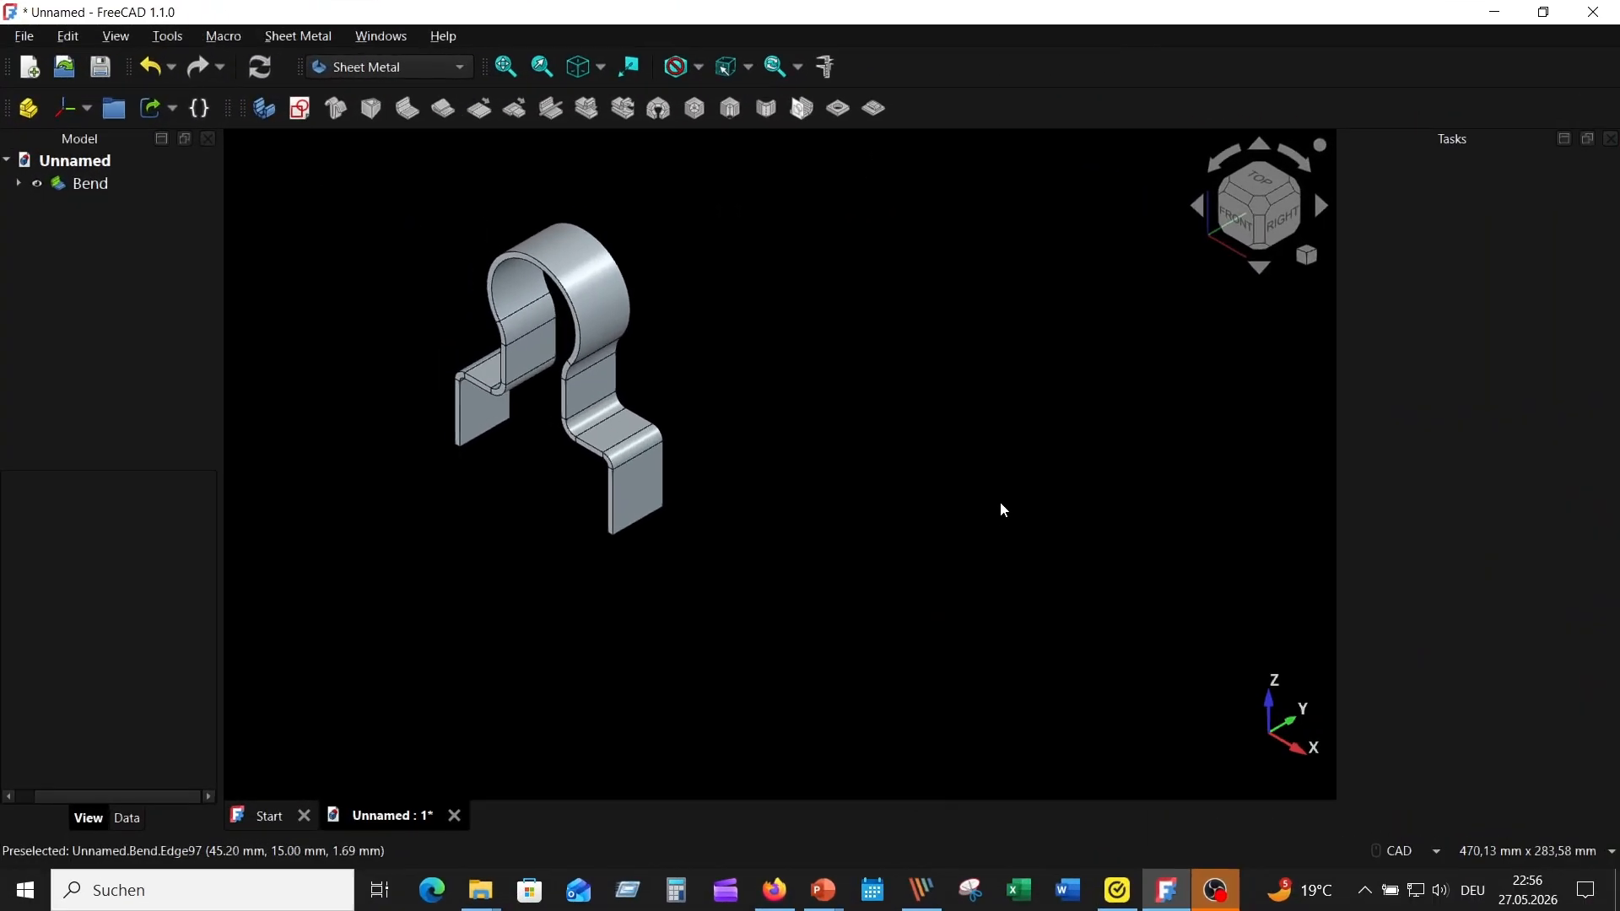
Hide the bent clamp body and create a new sketch on the XZ-plane
left_click(37, 185)
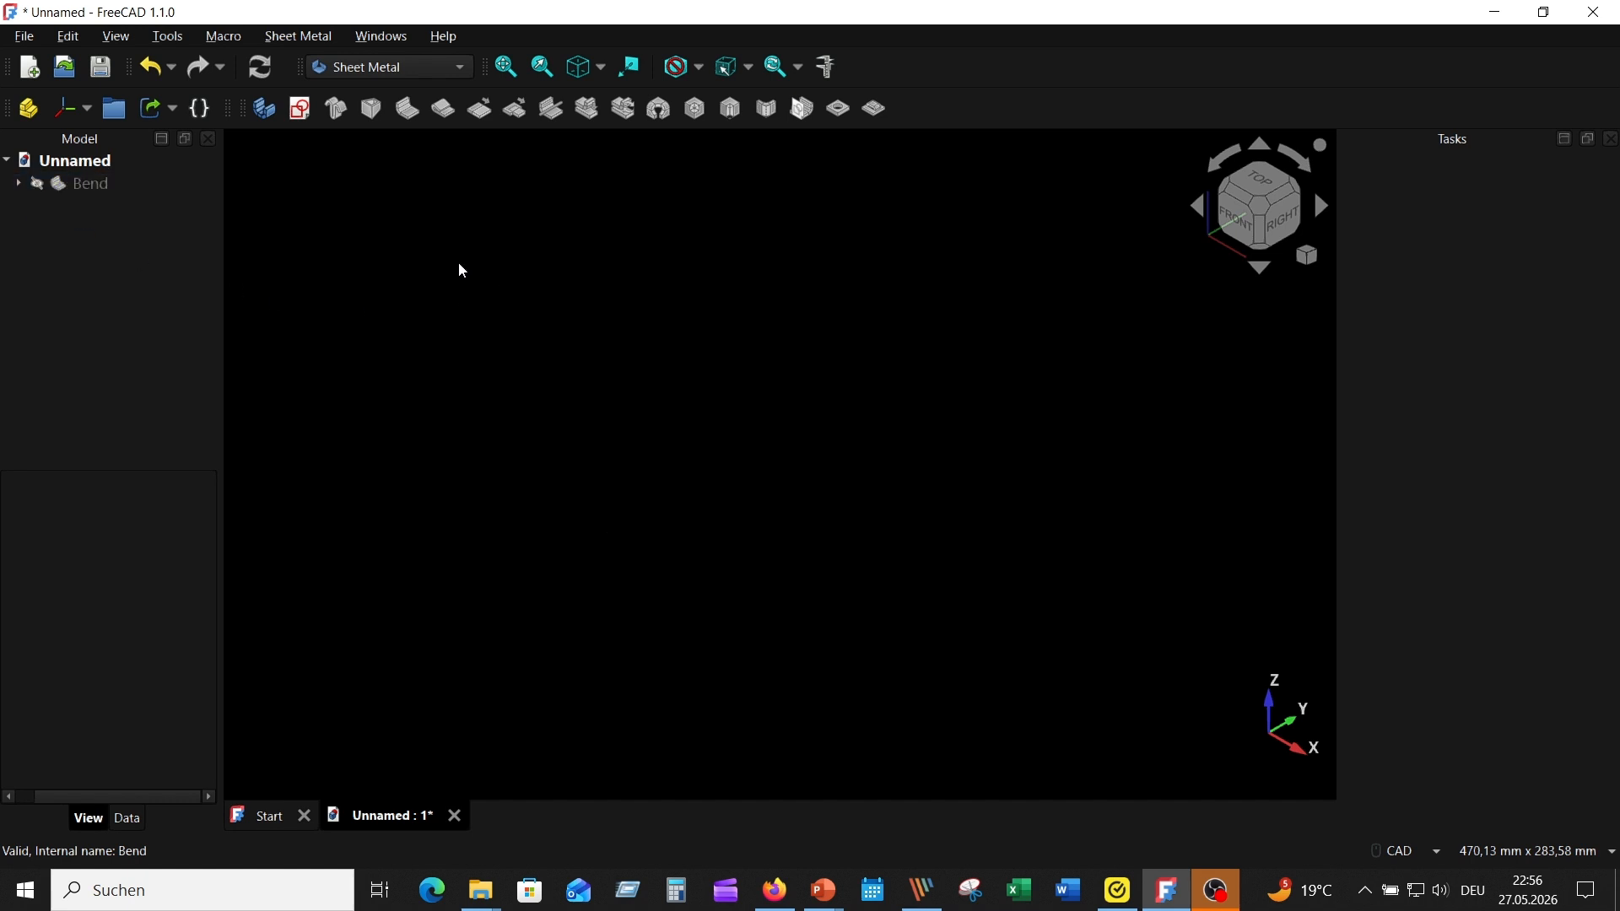
left_click(301, 108)
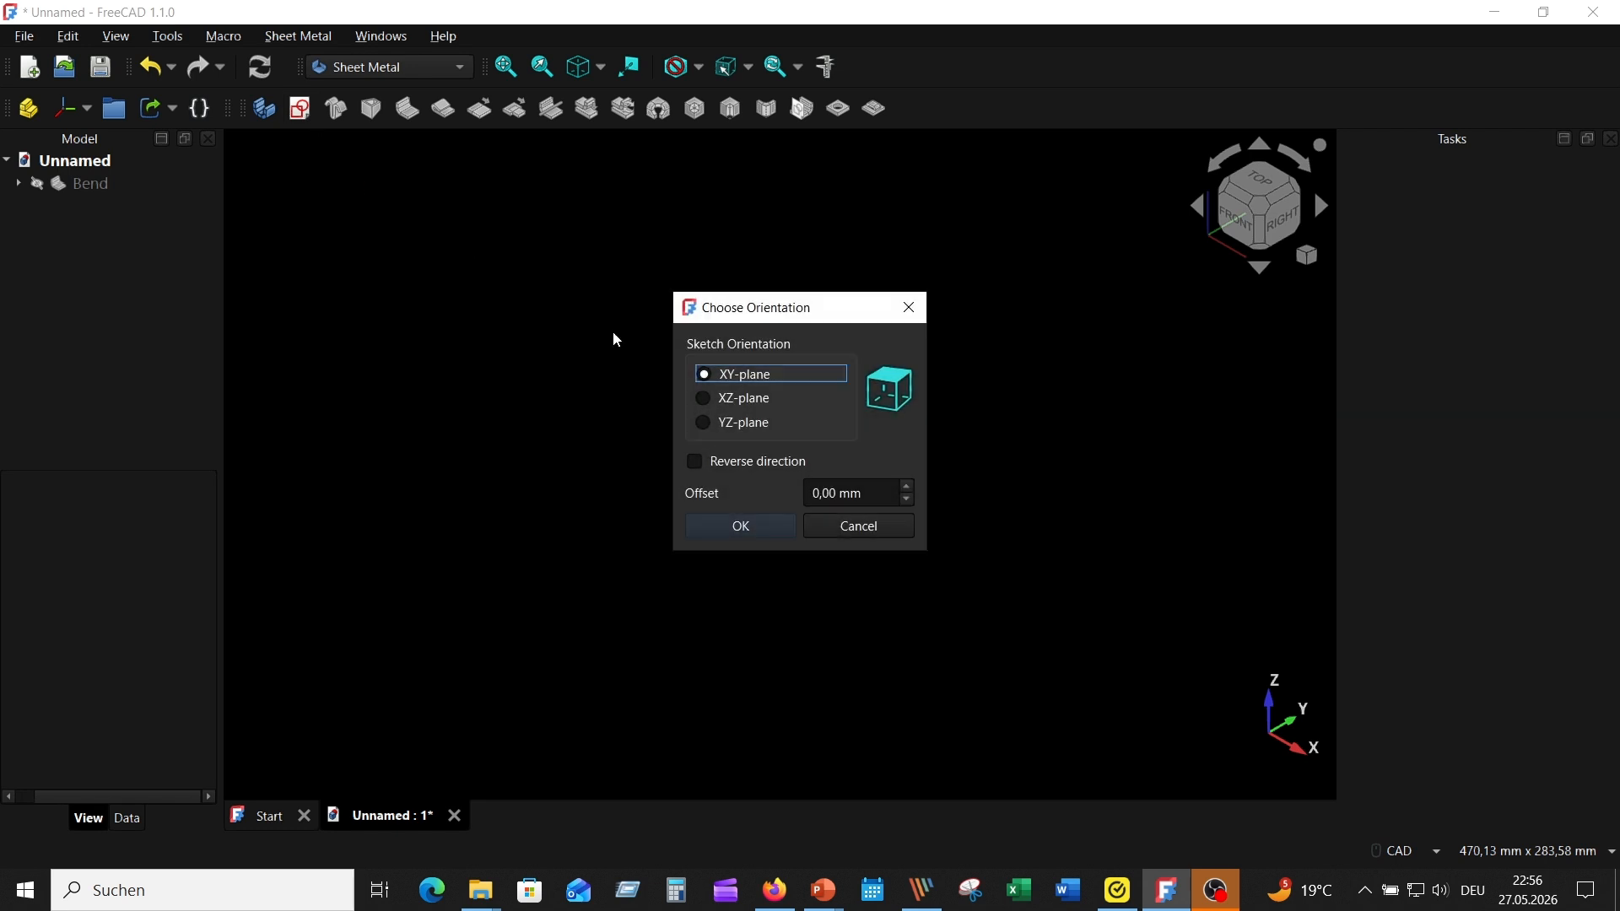
left_click(742, 404)
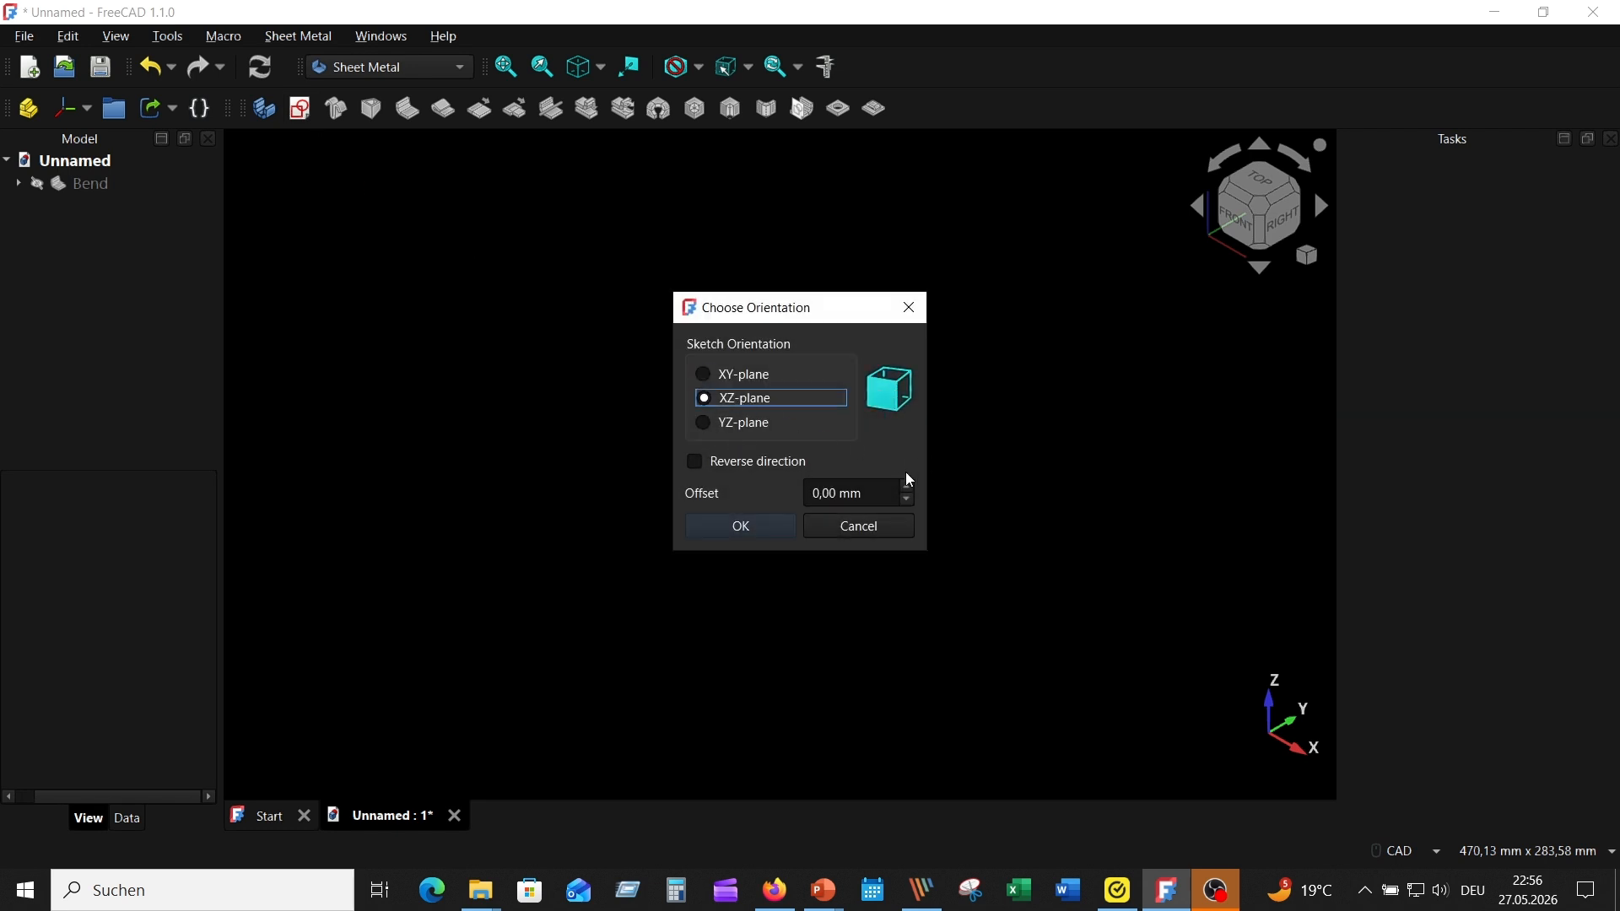
left_click(736, 523)
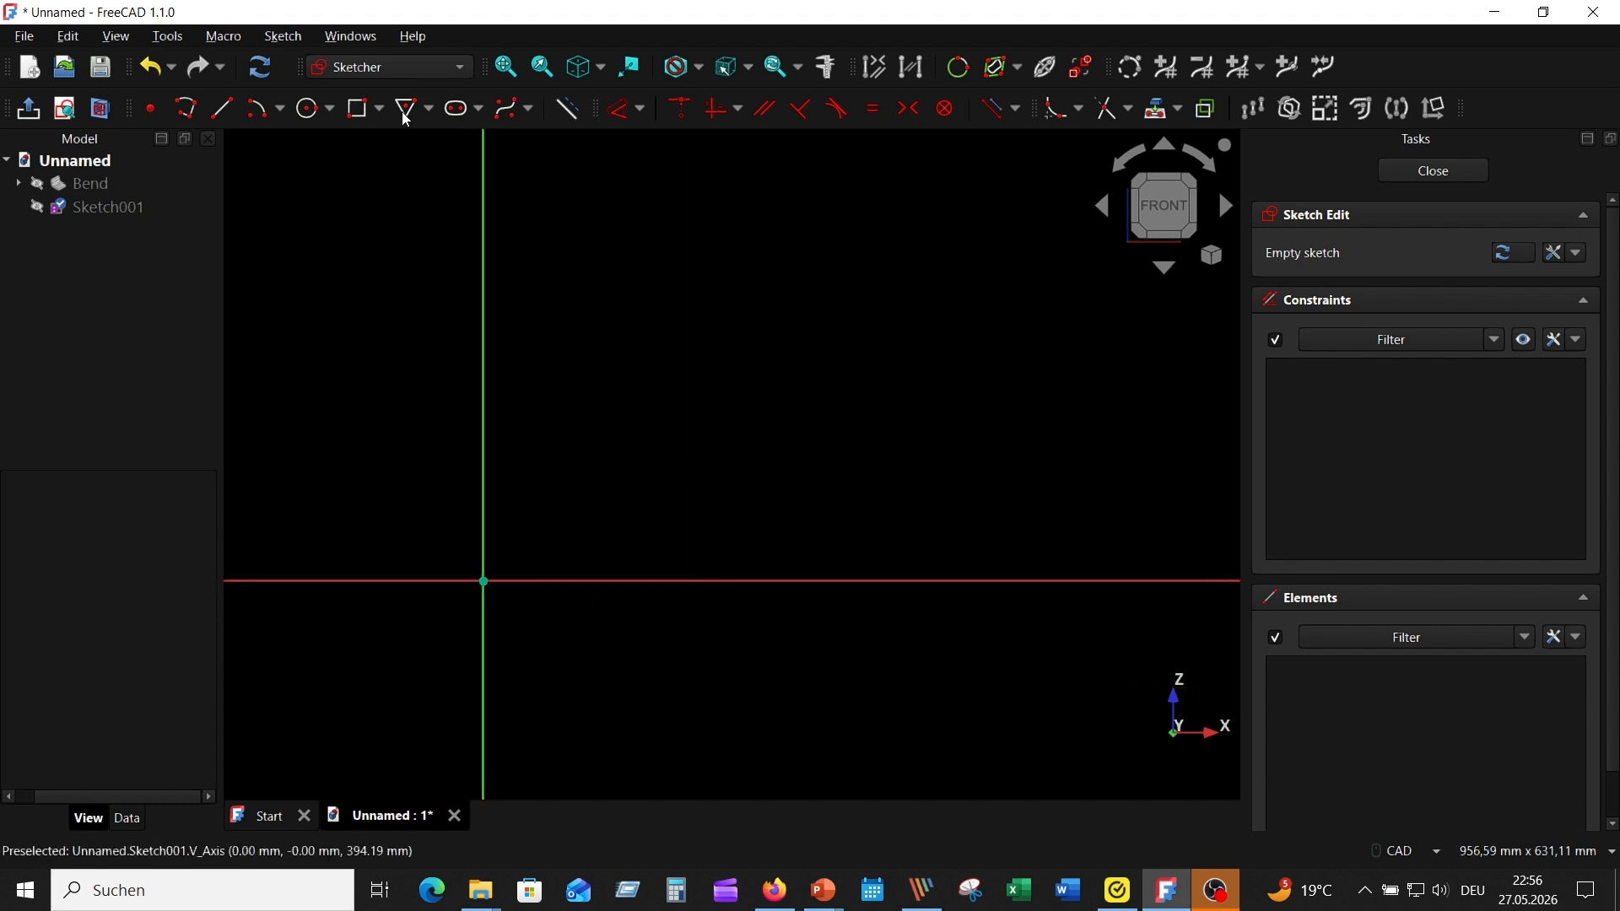
Draw a hexagon in the upper-right quadrant of the sketch with a 100 mm circumscribed radius and a 90° rotation
left_click(436, 108)
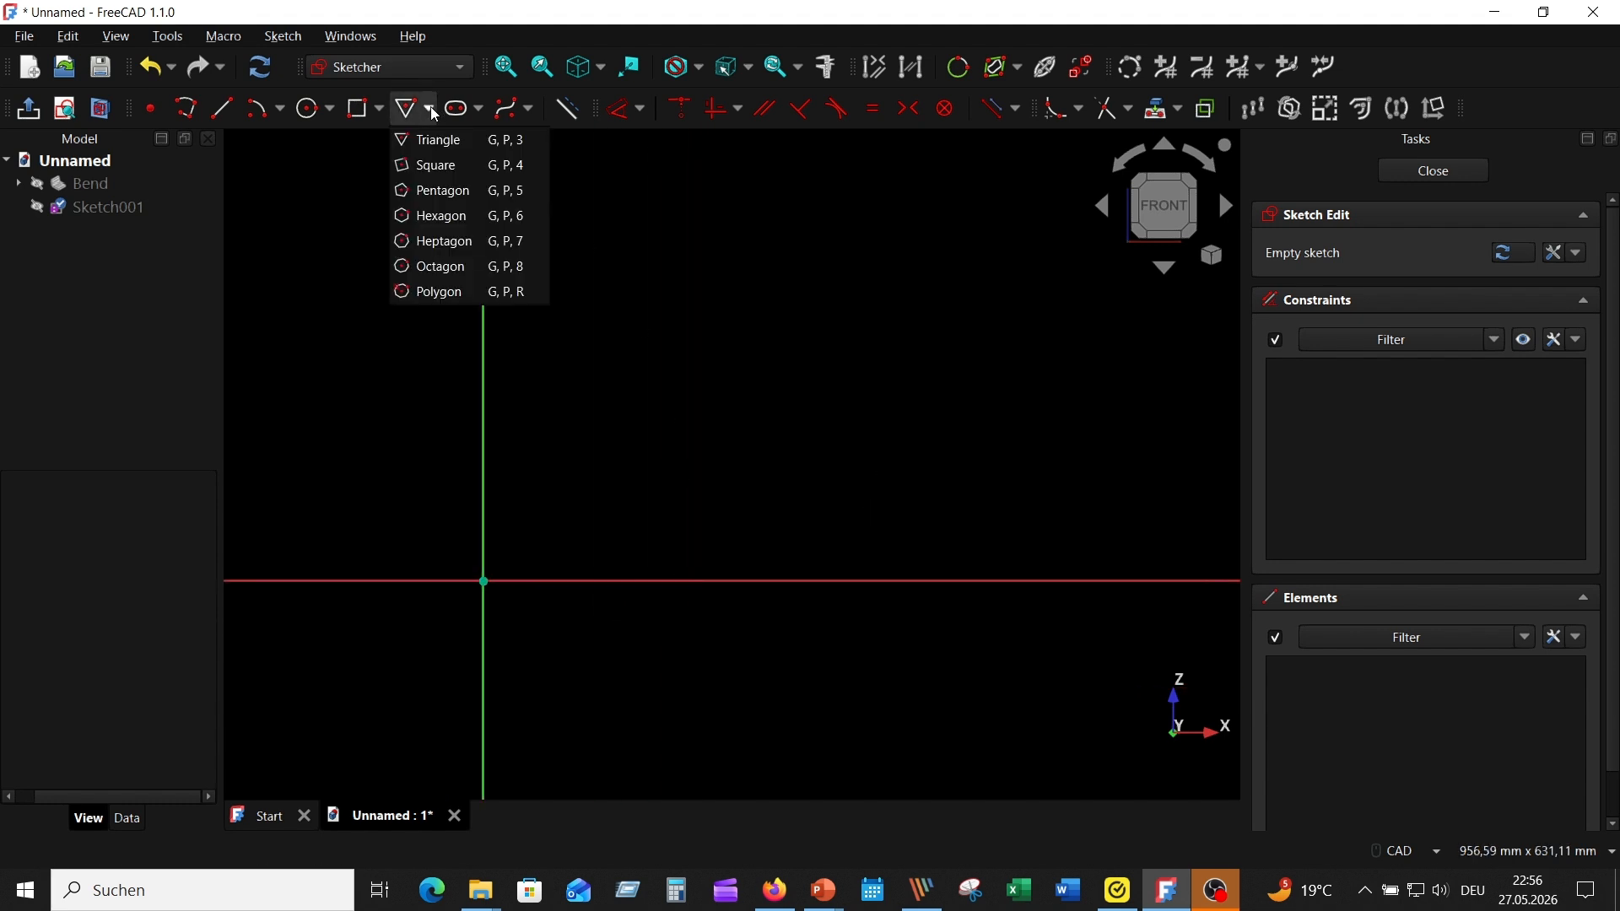
left_click(443, 216)
left_click(823, 345)
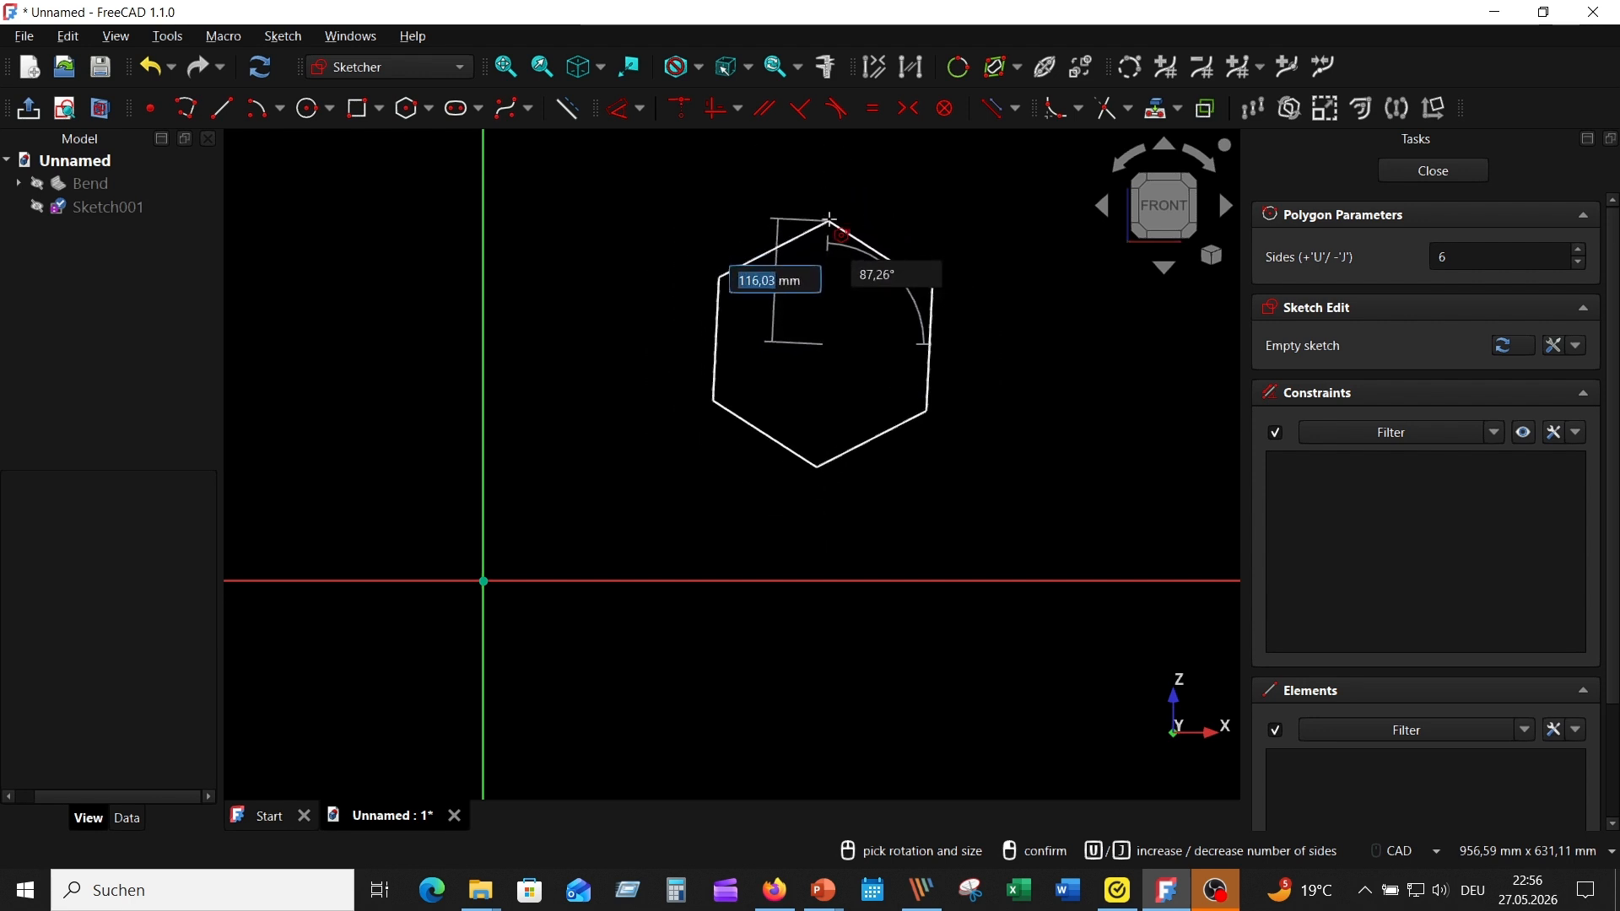
type("100")
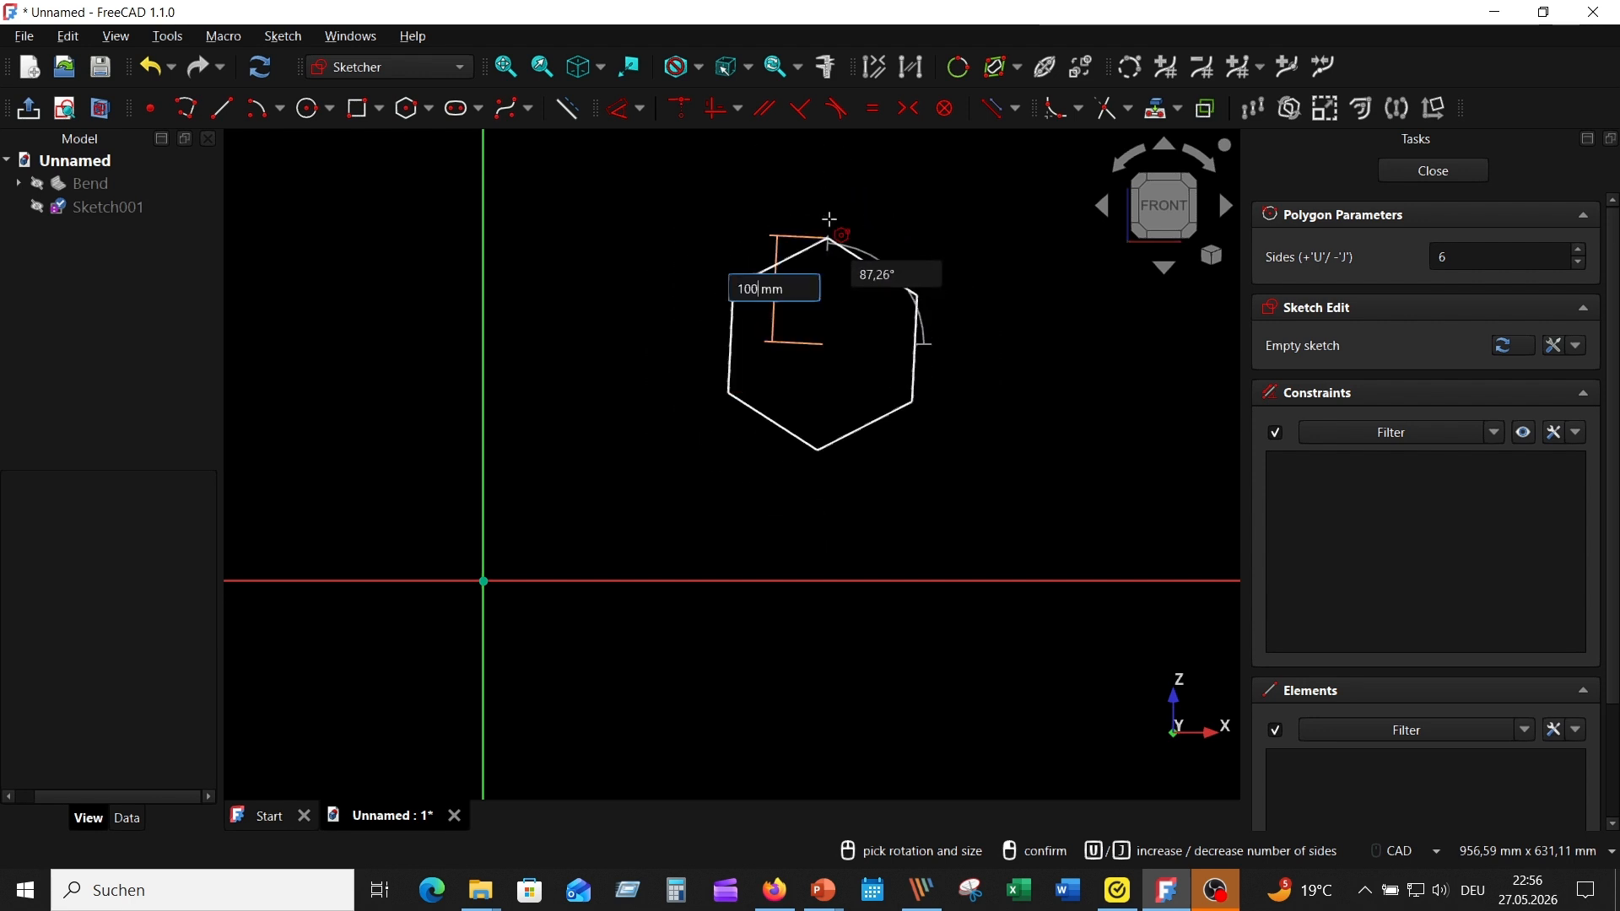
key("Tab")
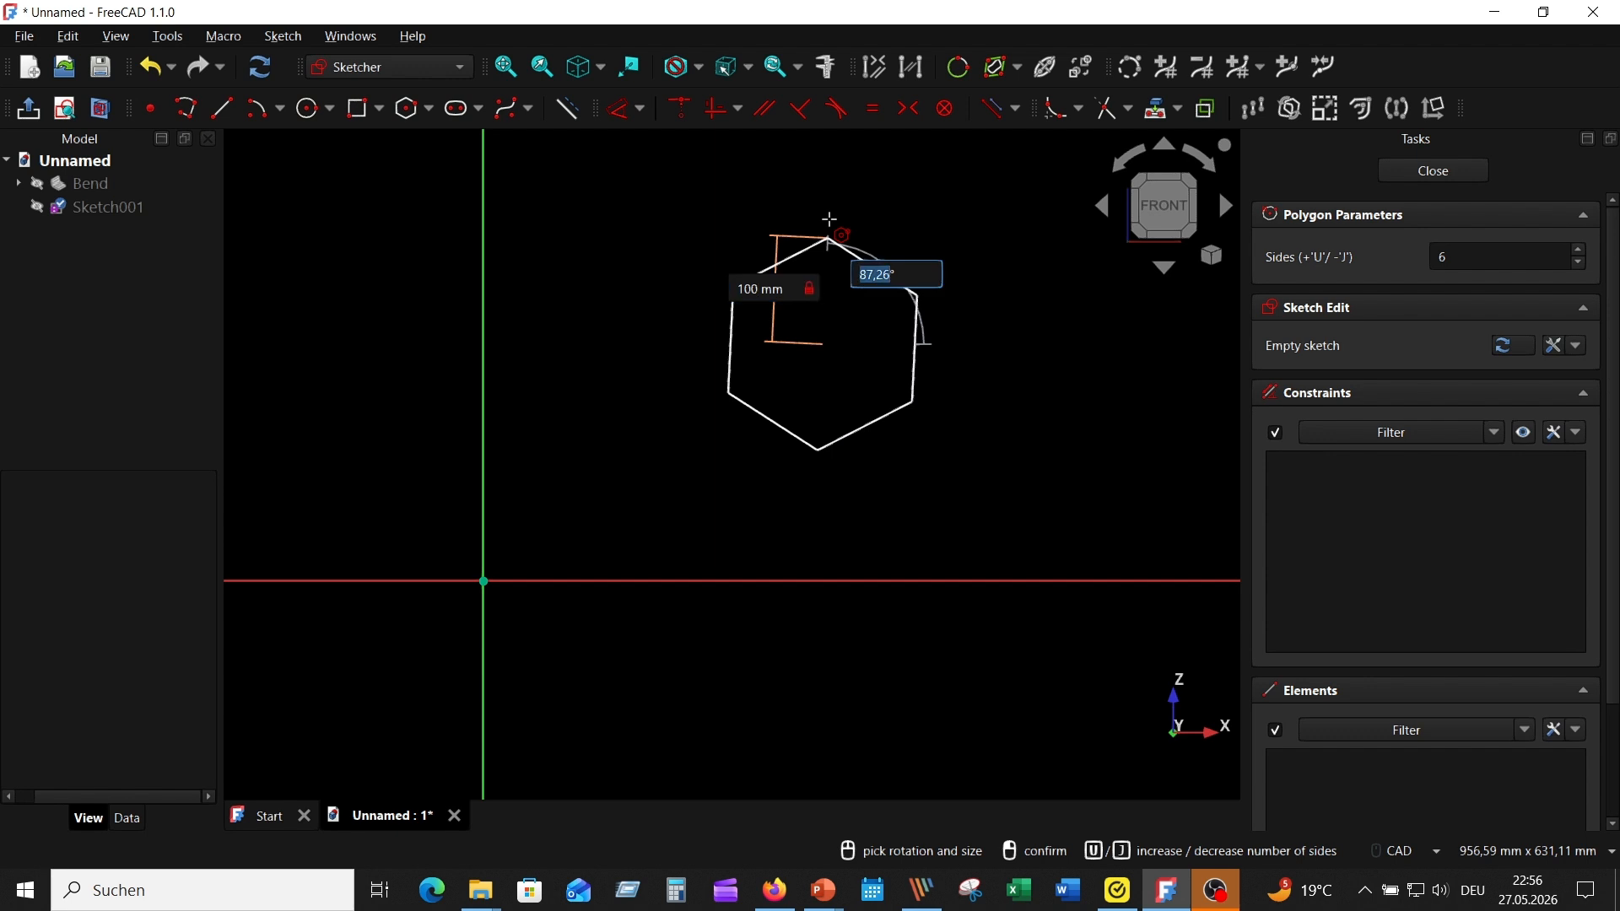
type("90")
key("Return")
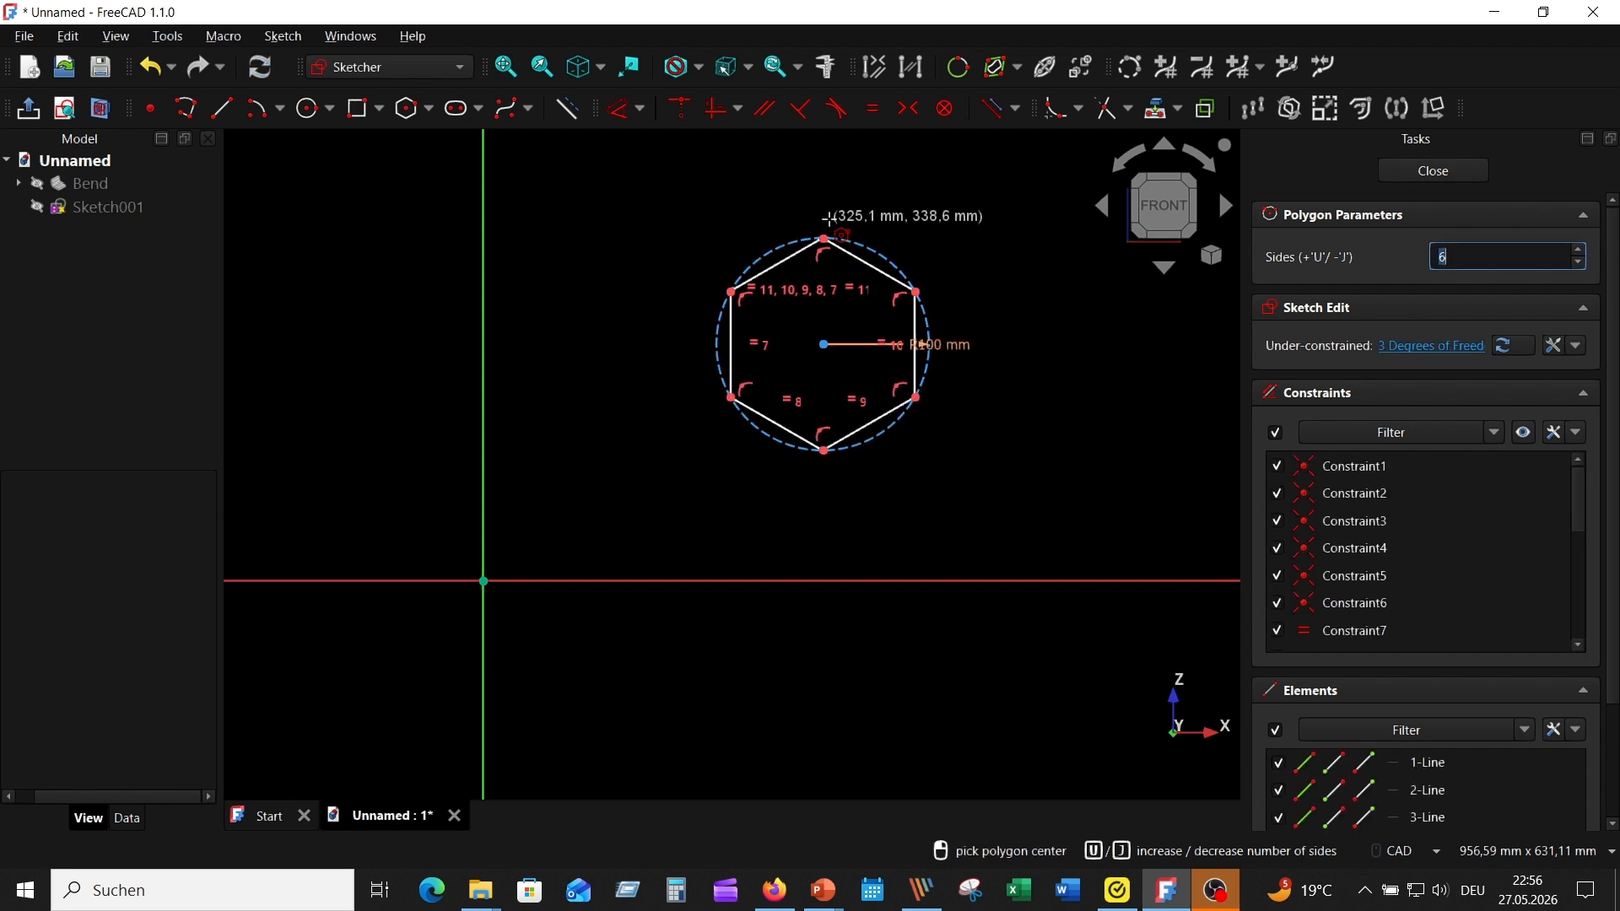
scroll(899, 293, "up", 2)
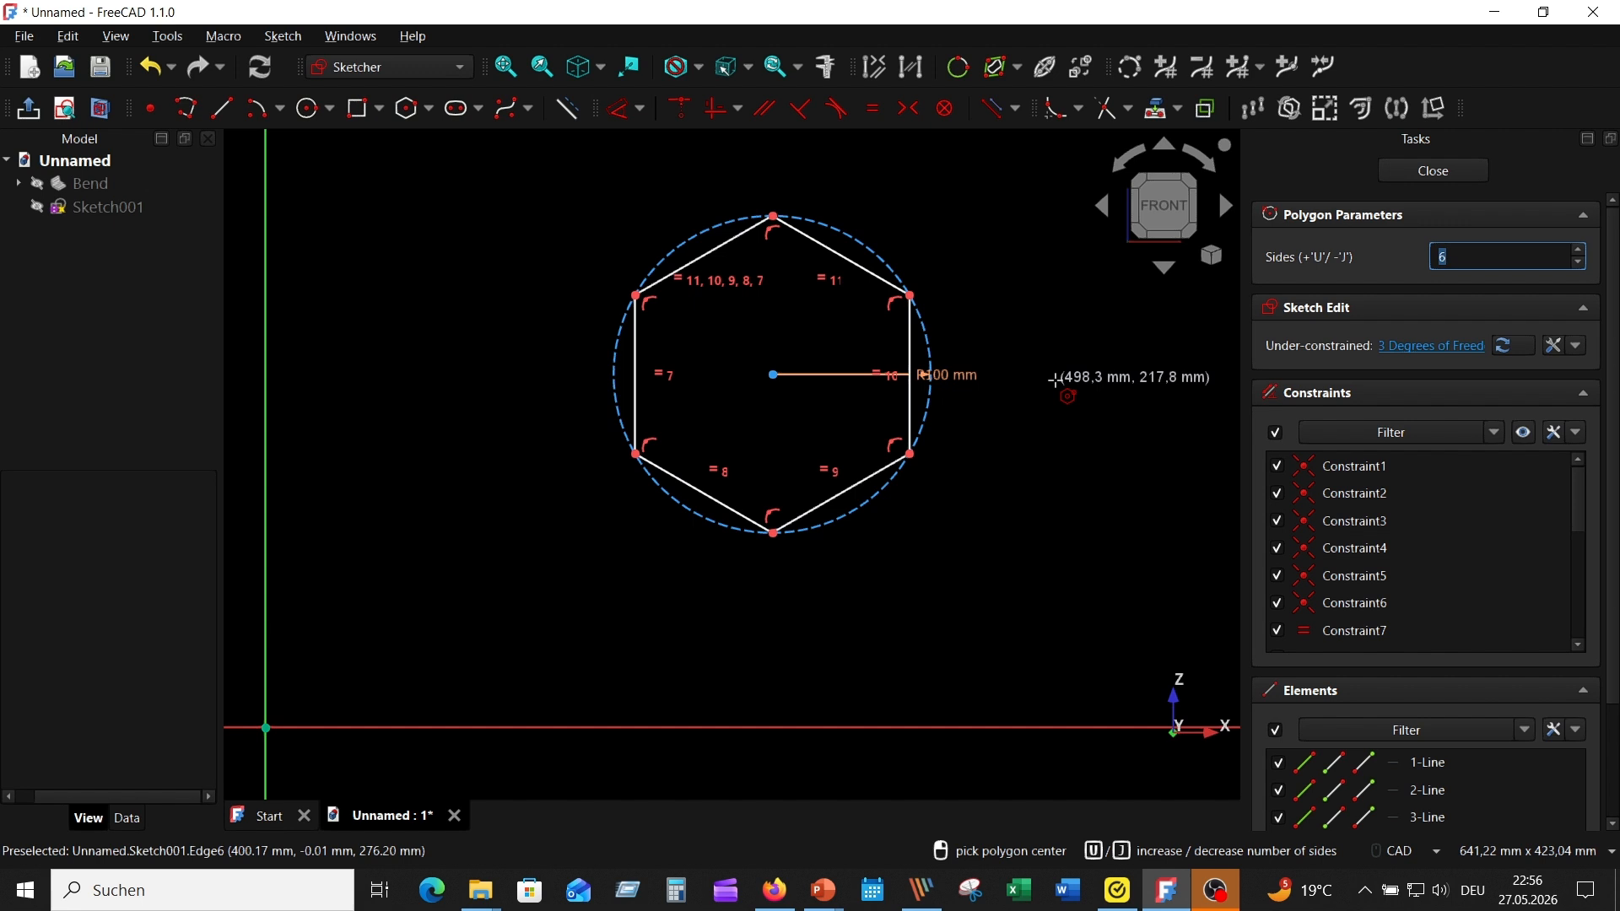
key("Escape")
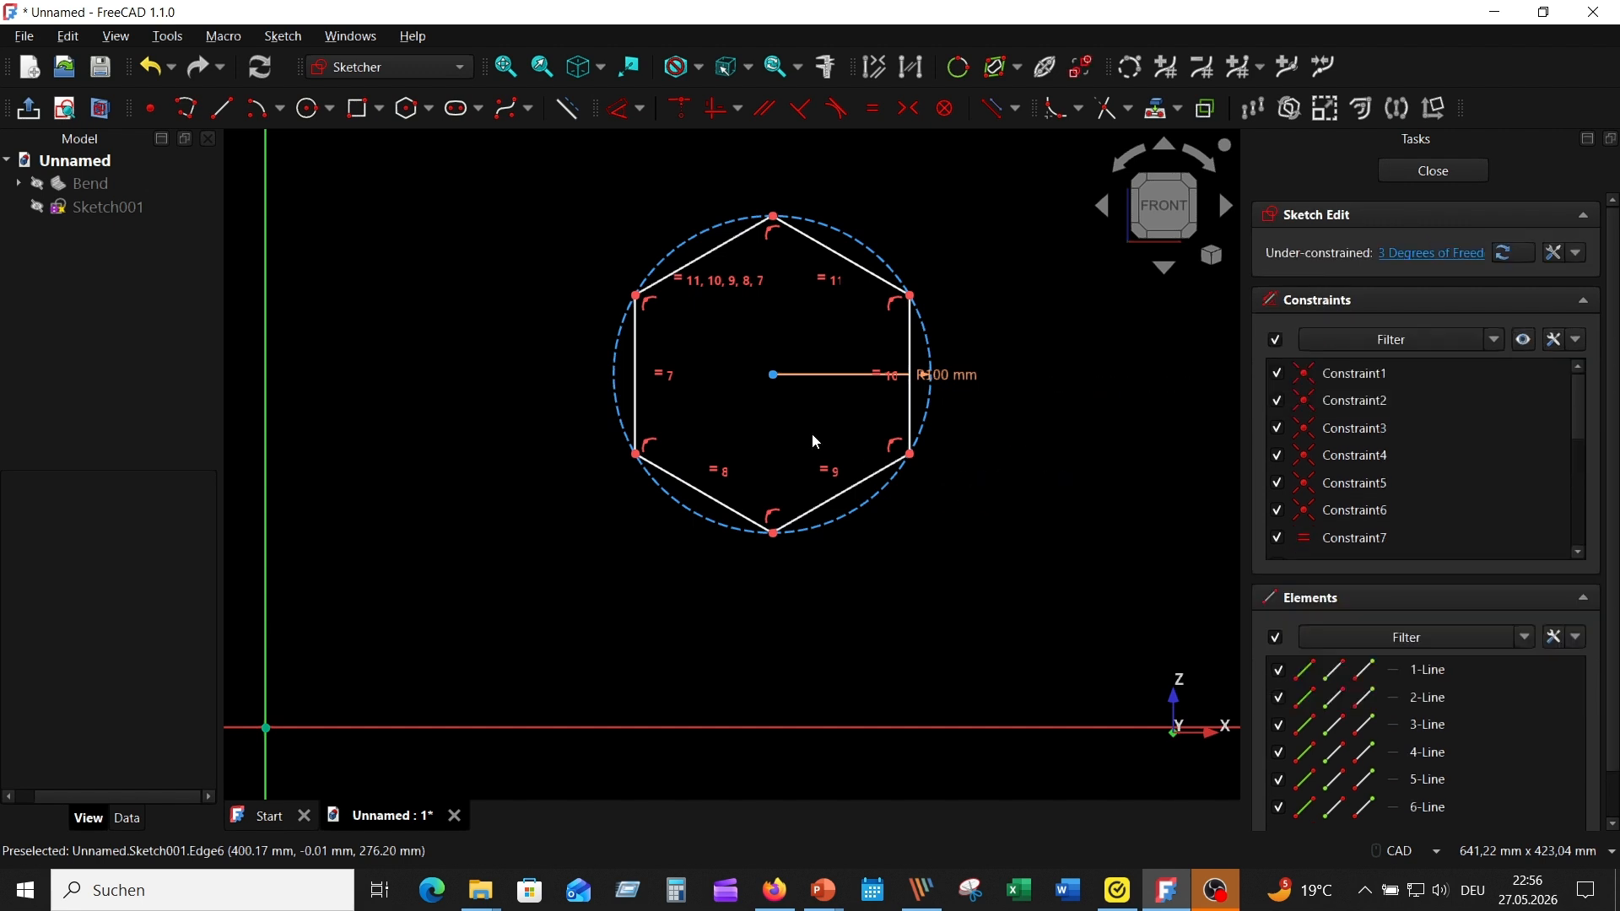
Dimension the hexagon's centre 150 mm horizontally from the vertical axis
left_click(774, 375)
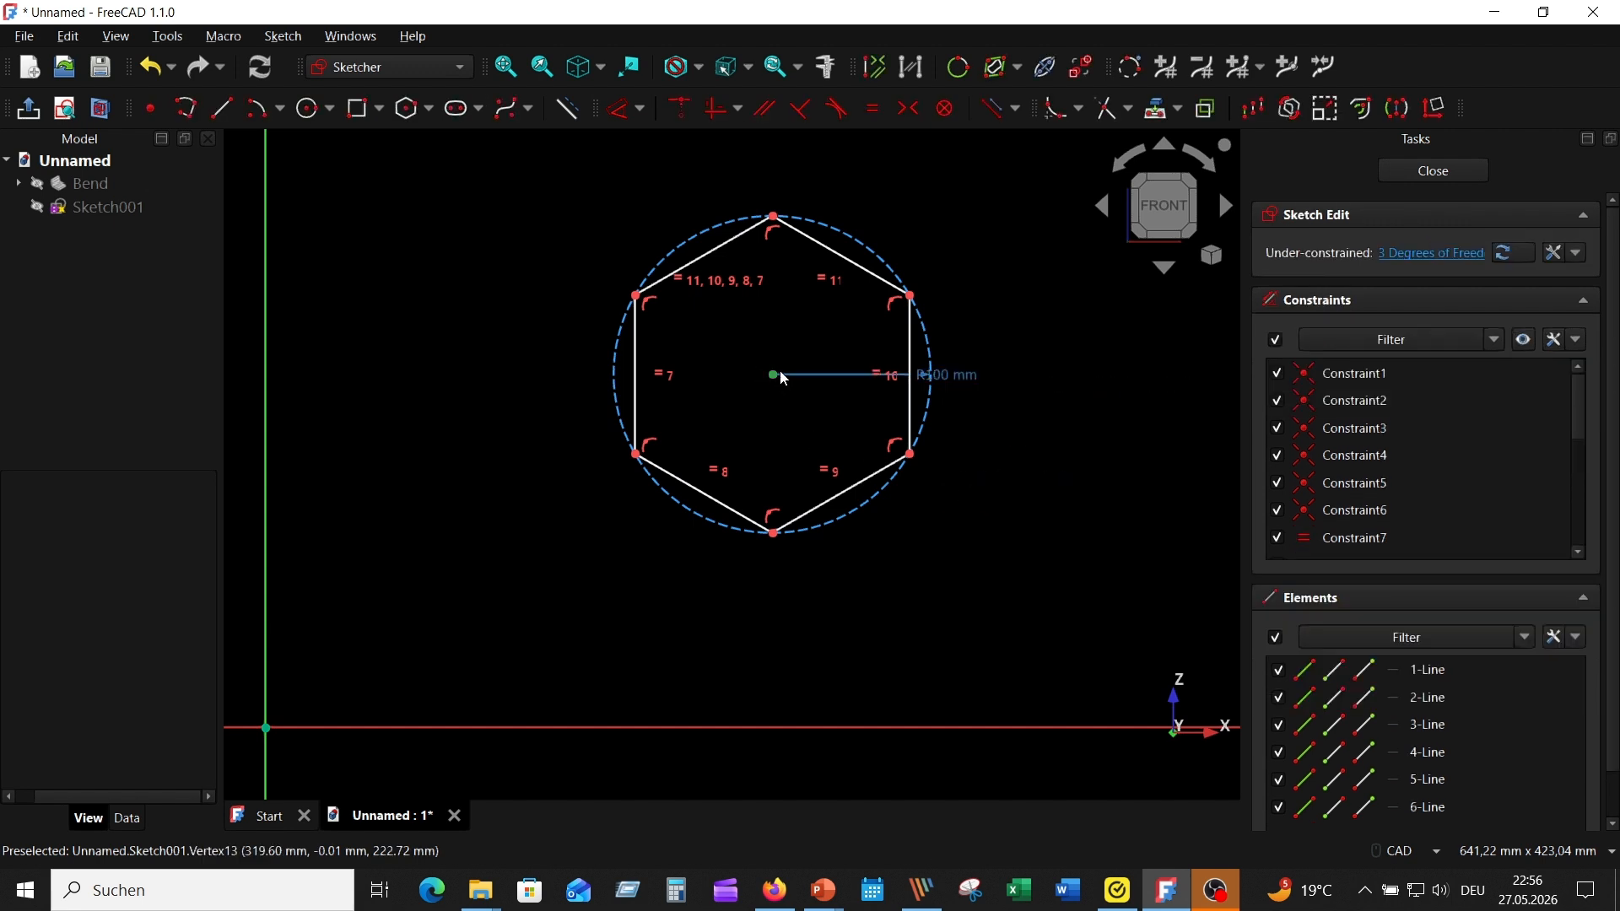
left_click(266, 363)
left_click(622, 108)
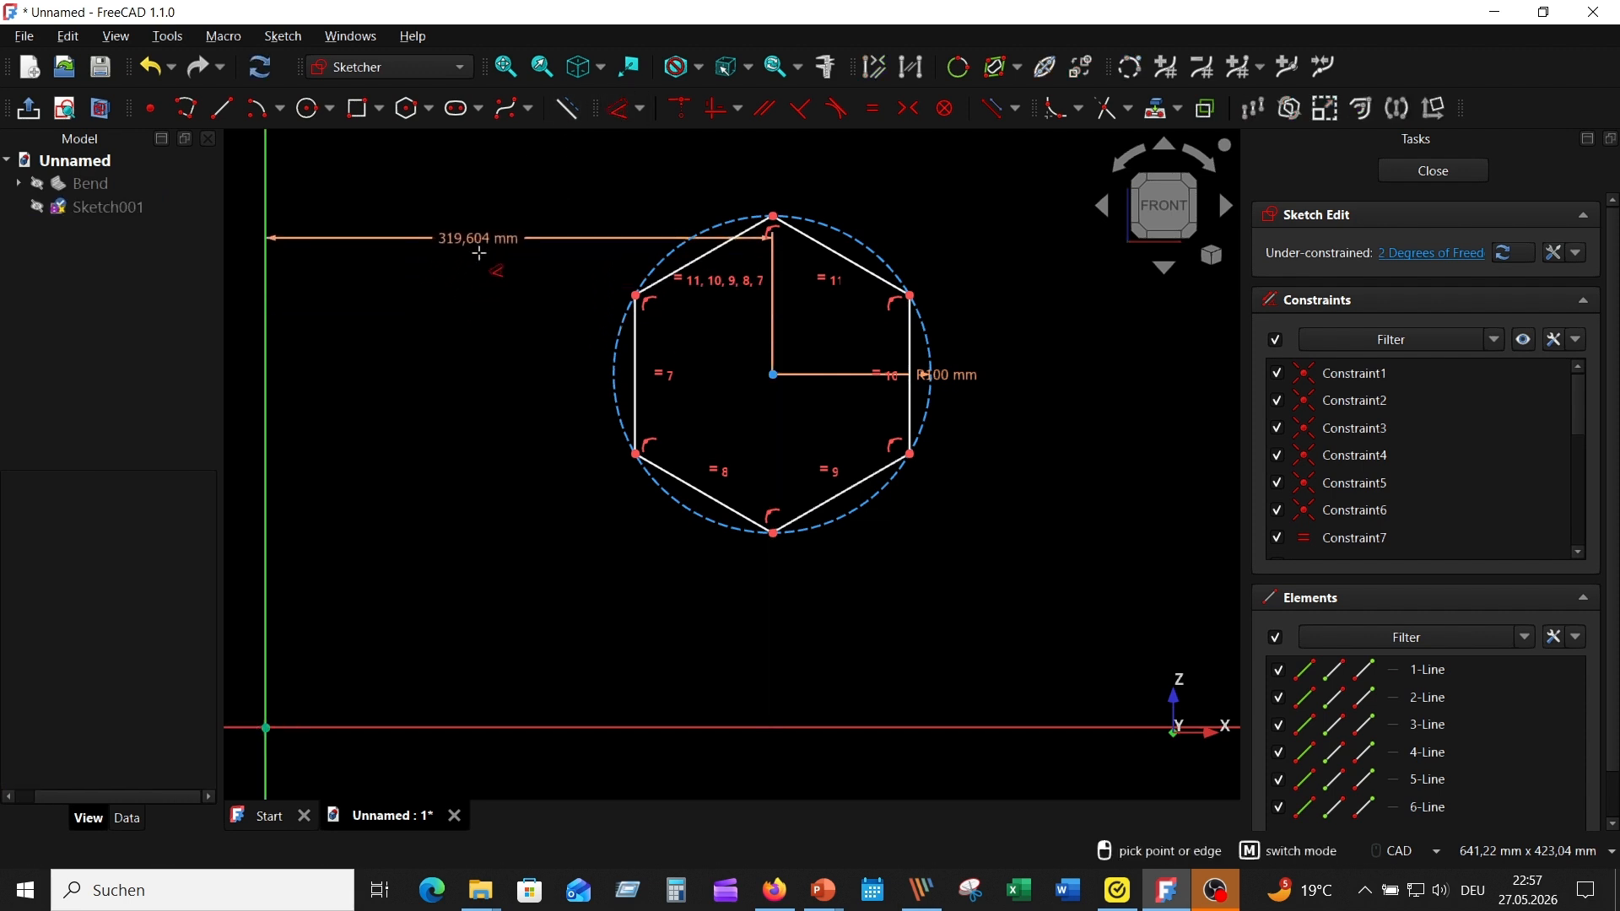
left_click(476, 211)
type("150")
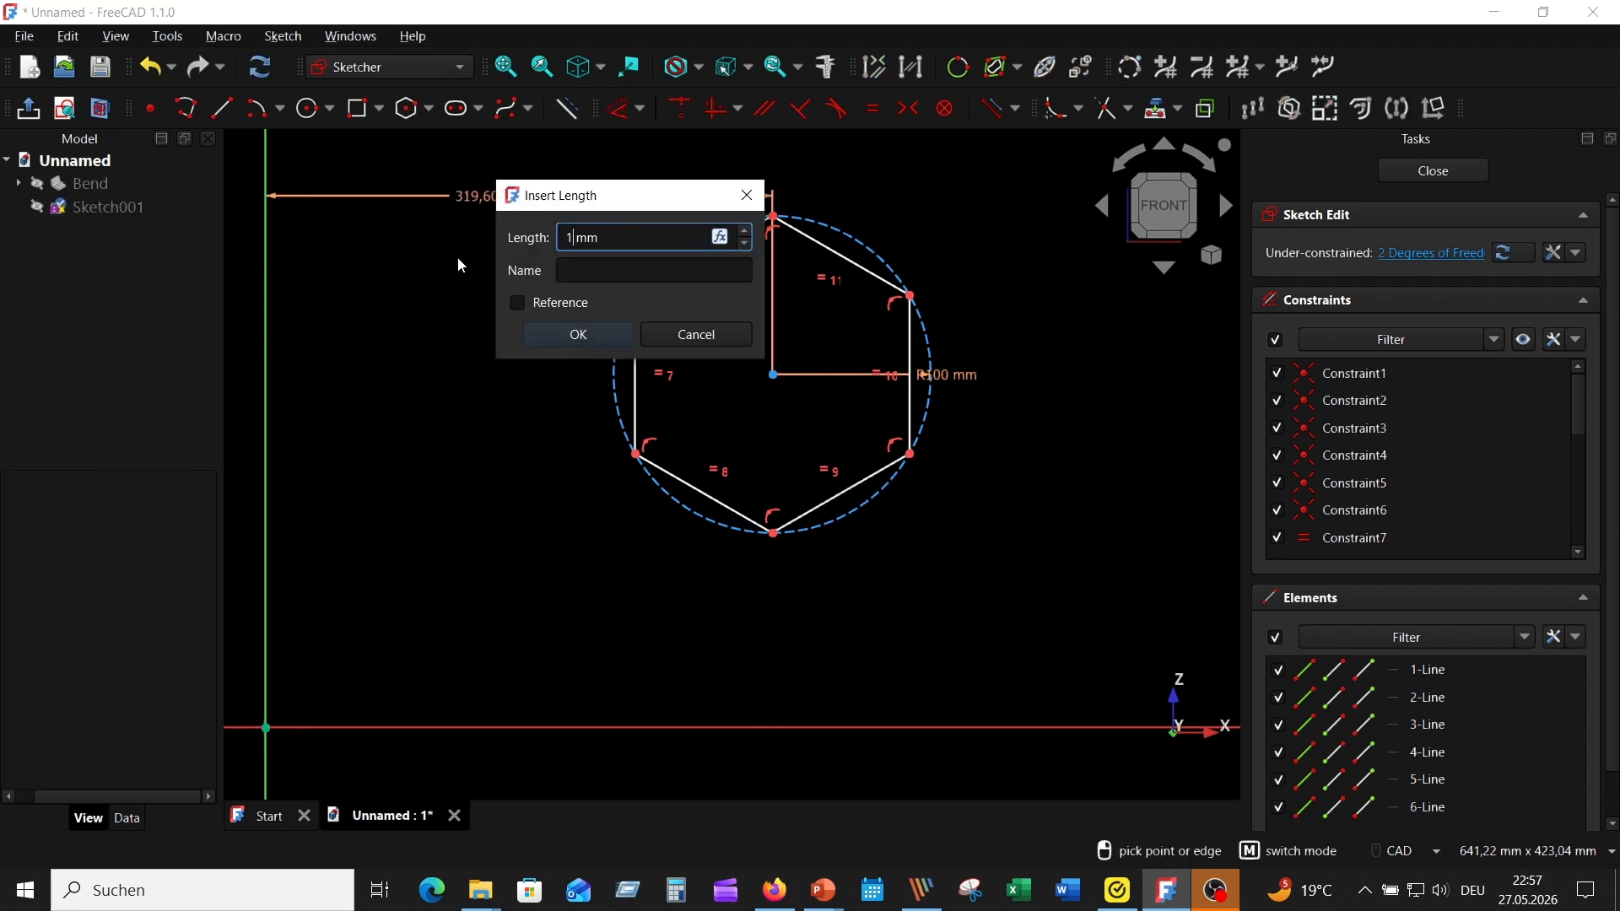
key("Return")
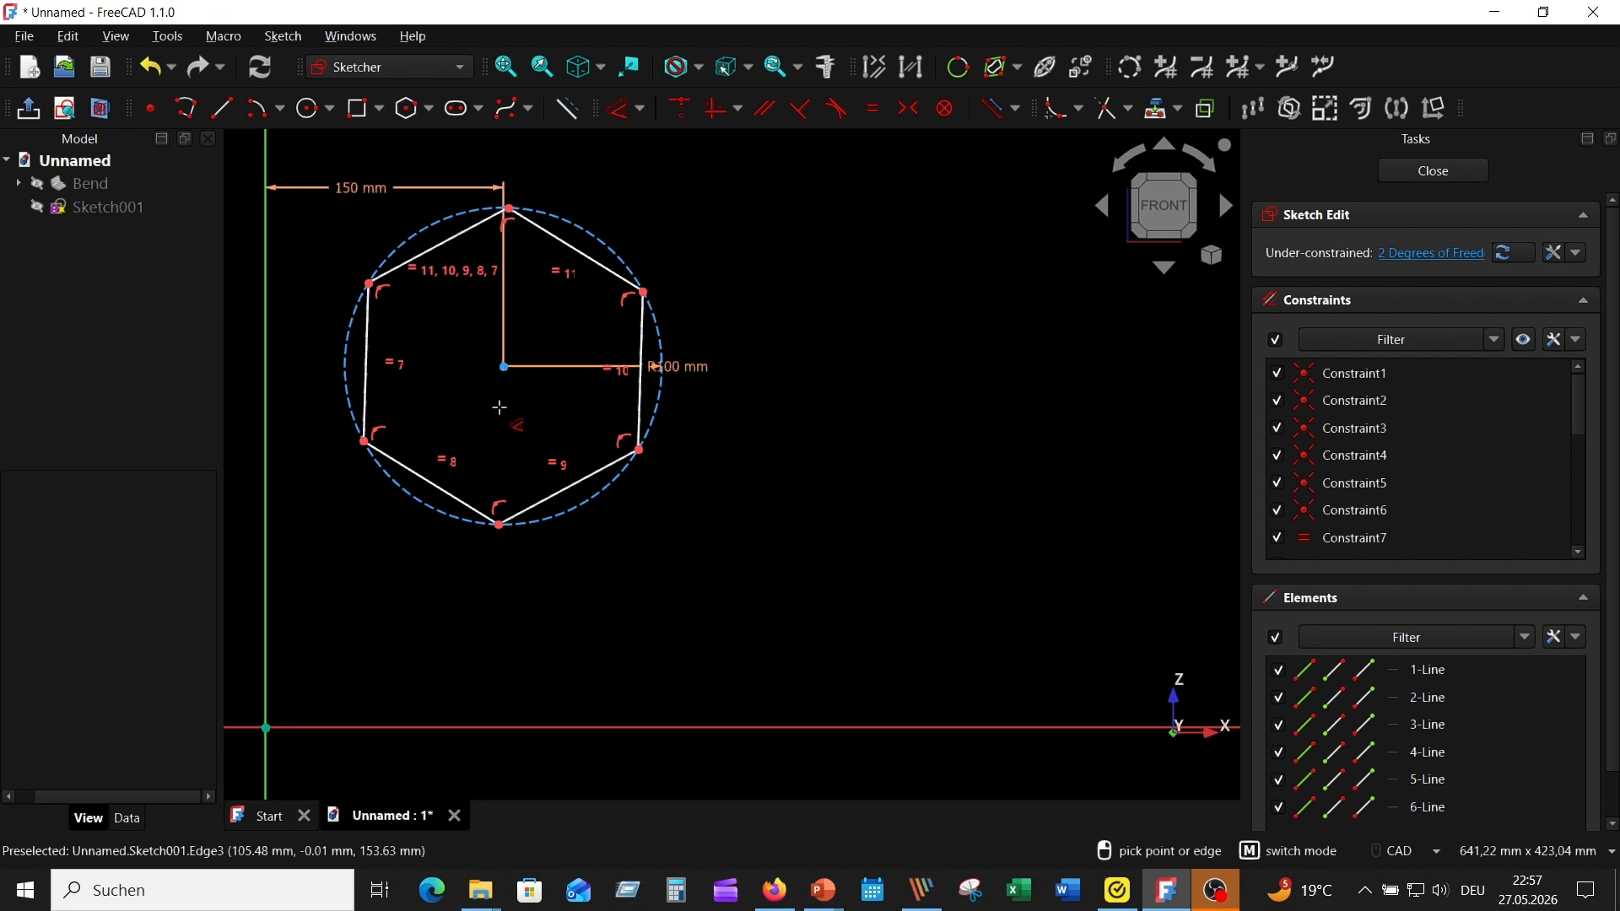
Dimension the hexagon's centre 200 mm above the horizontal axis and constrain its right side vertical
left_click(504, 366)
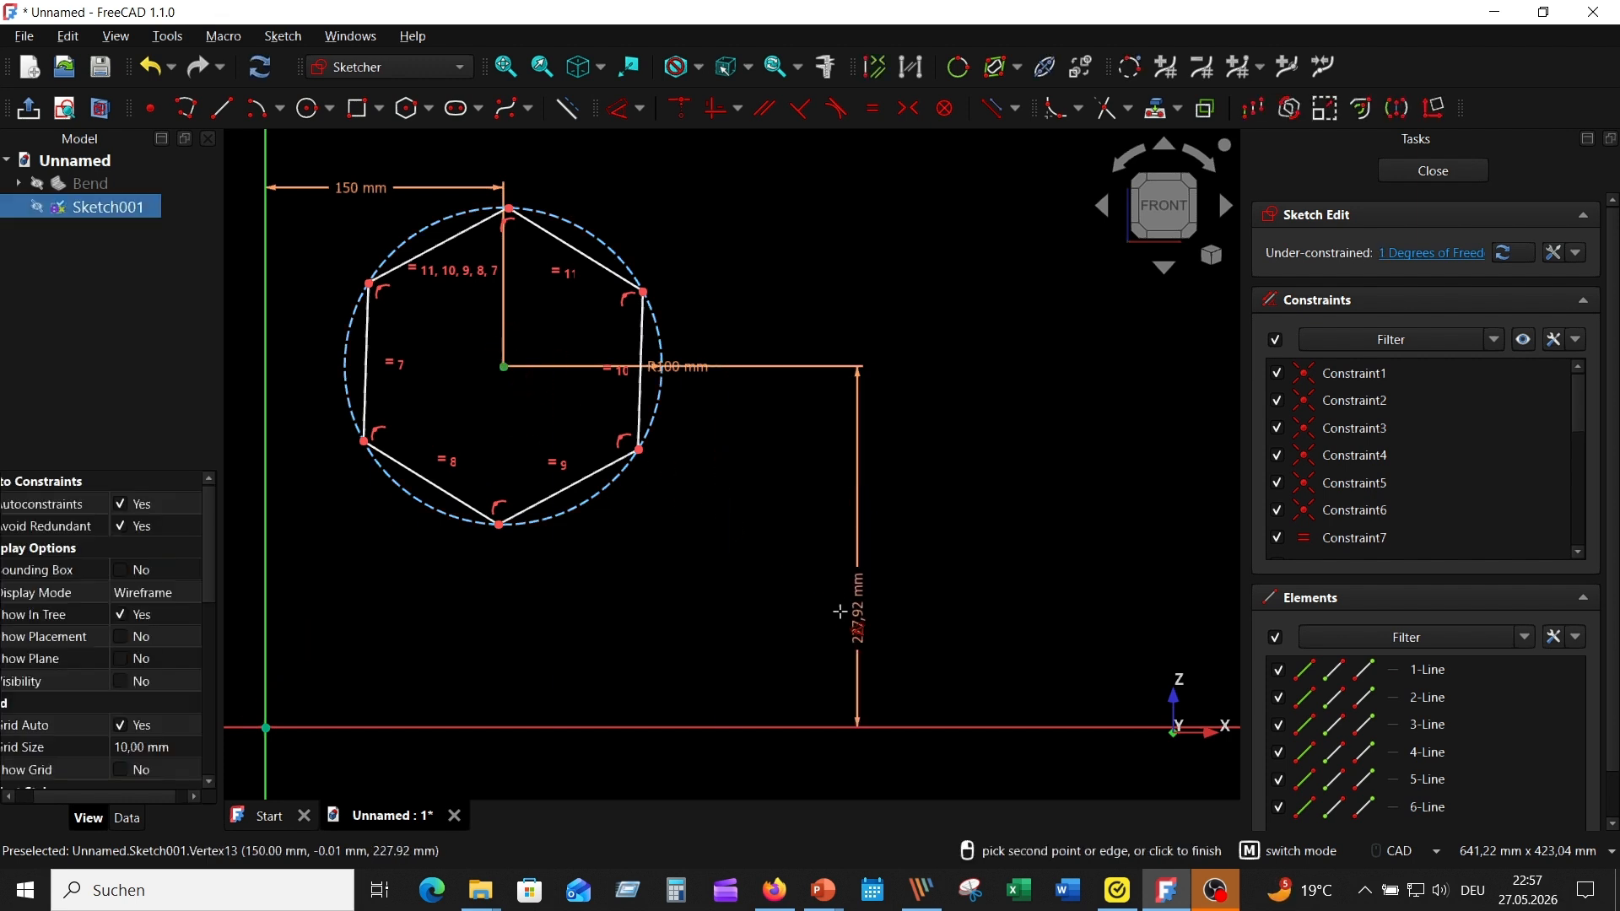
left_click(812, 538)
type("200")
key("Return")
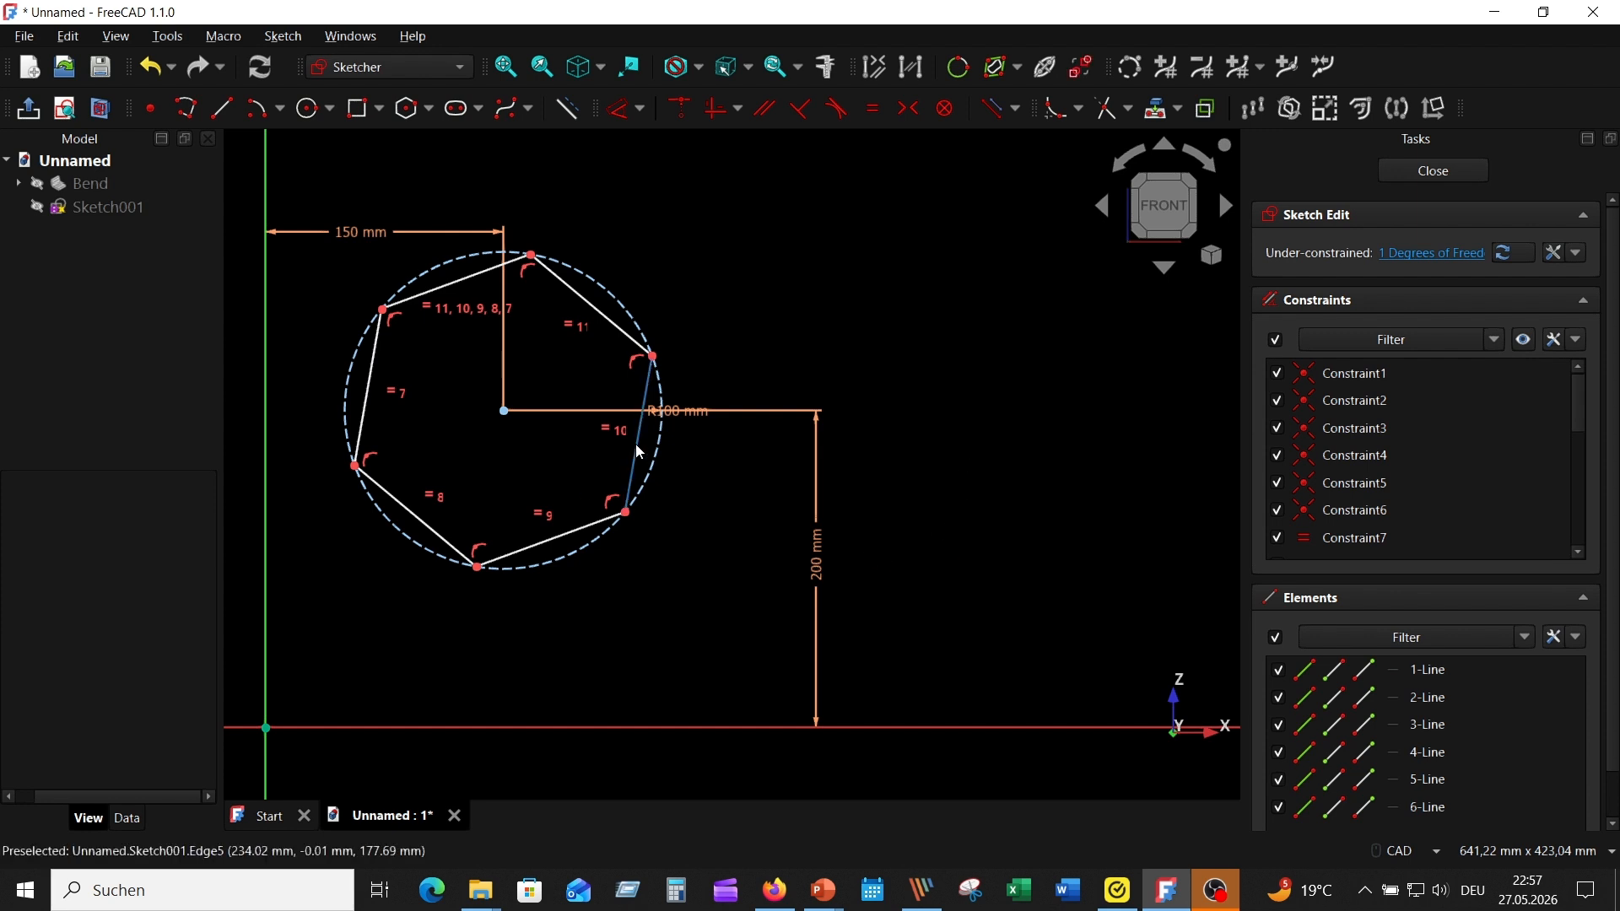
left_click(640, 453)
left_click(714, 107)
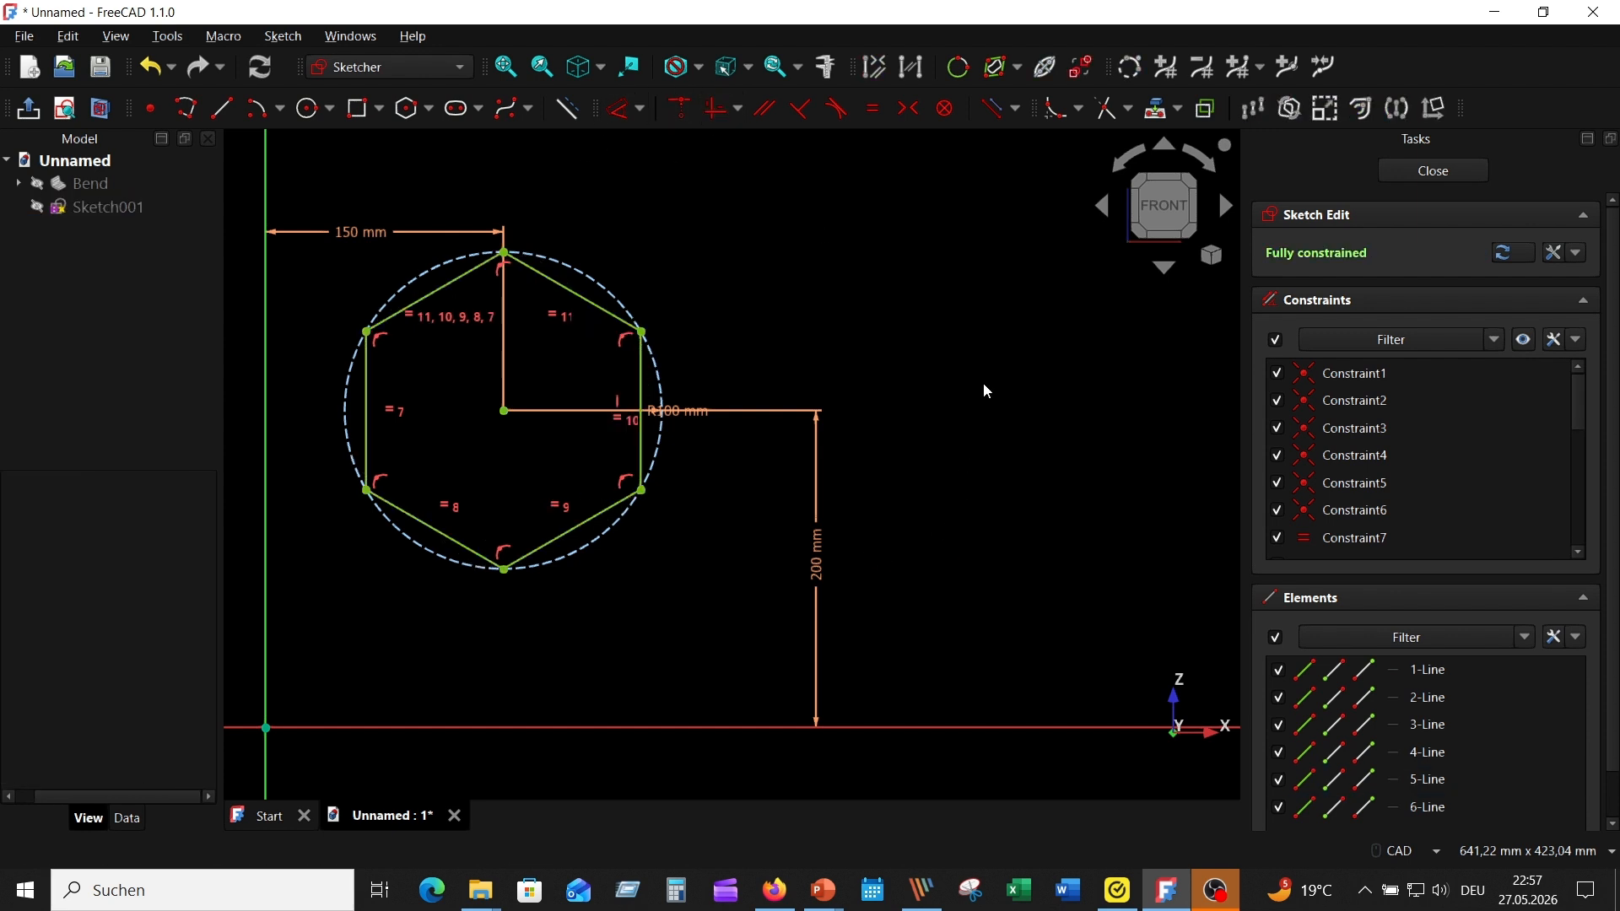
Draw a circle of 40 mm radius at the hexagon's centre, reposition its radius dimension and close the sketch
scroll(928, 320, "up", 5)
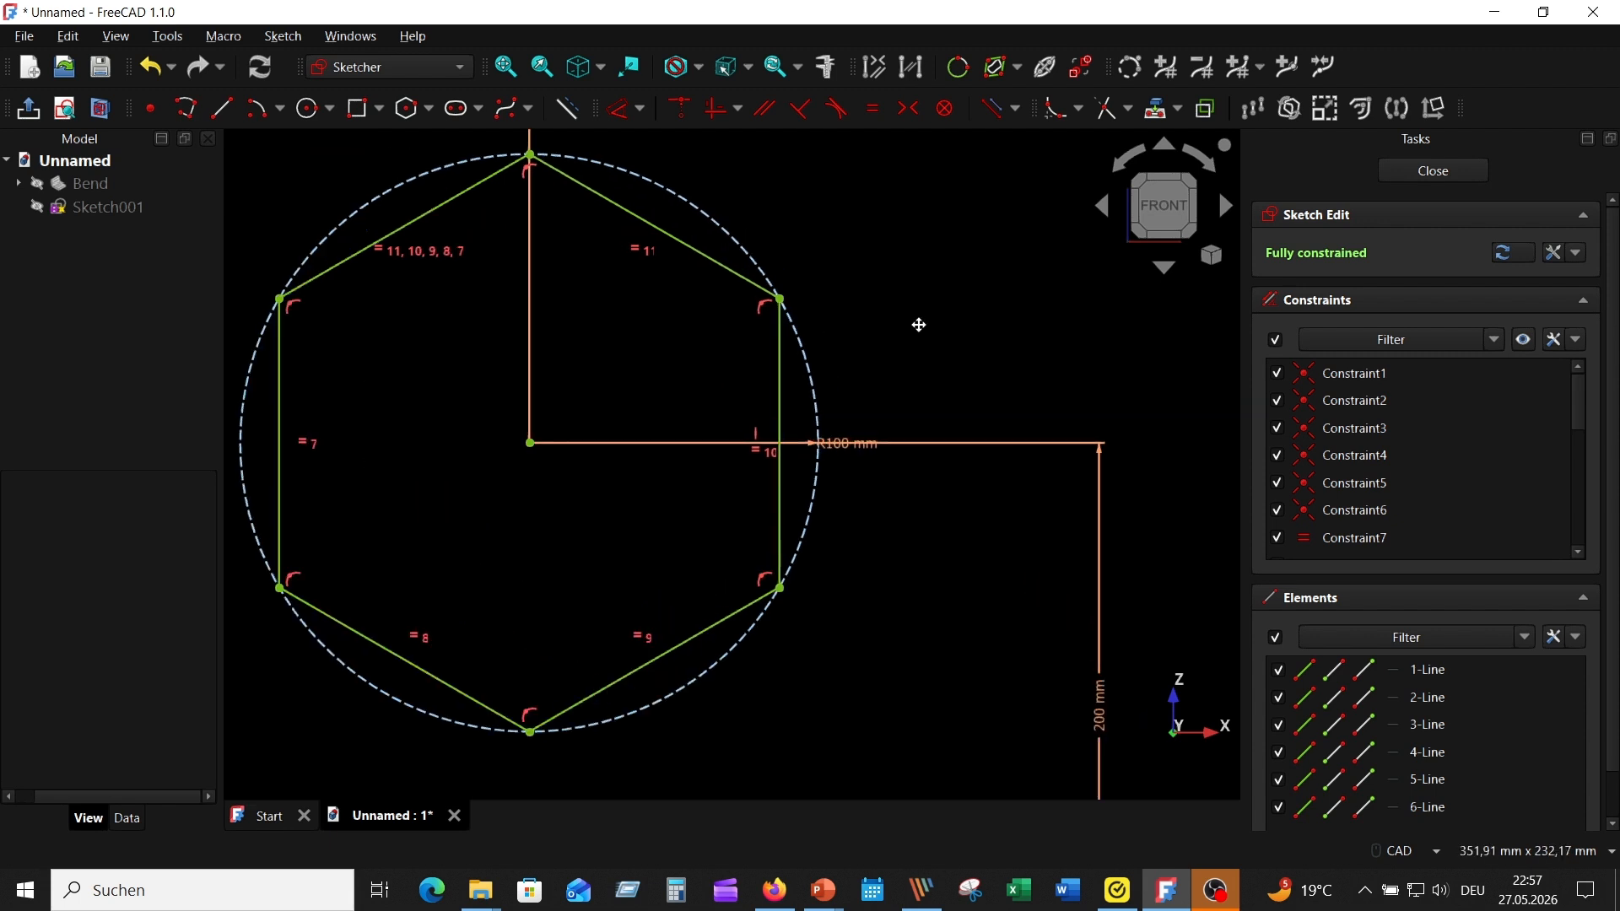
left_click(313, 108)
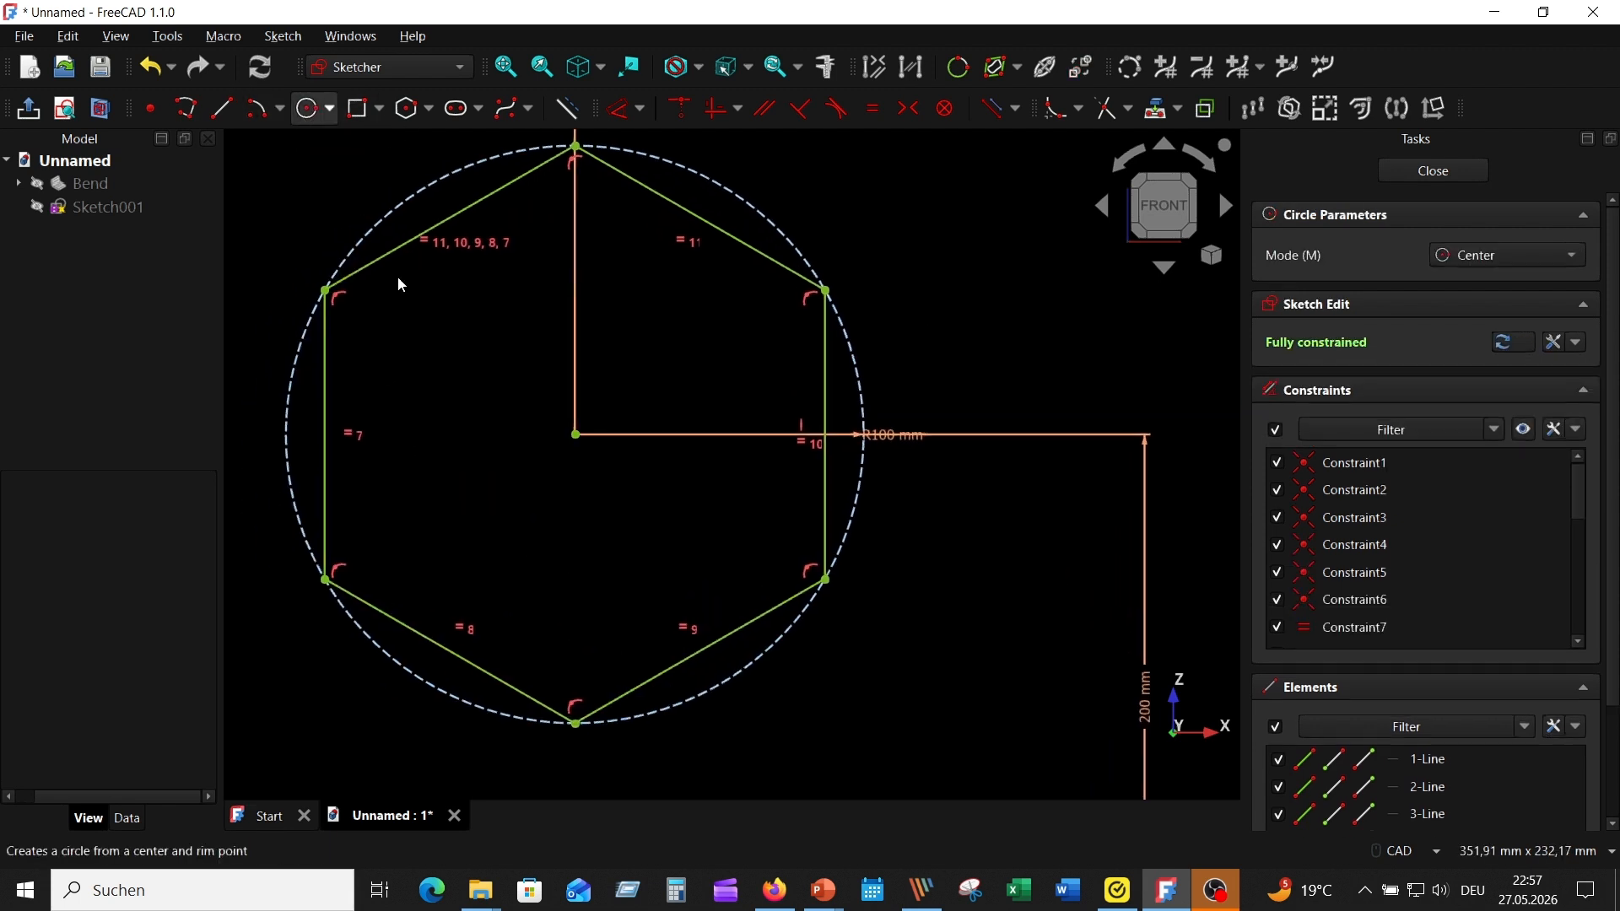
left_click(577, 434)
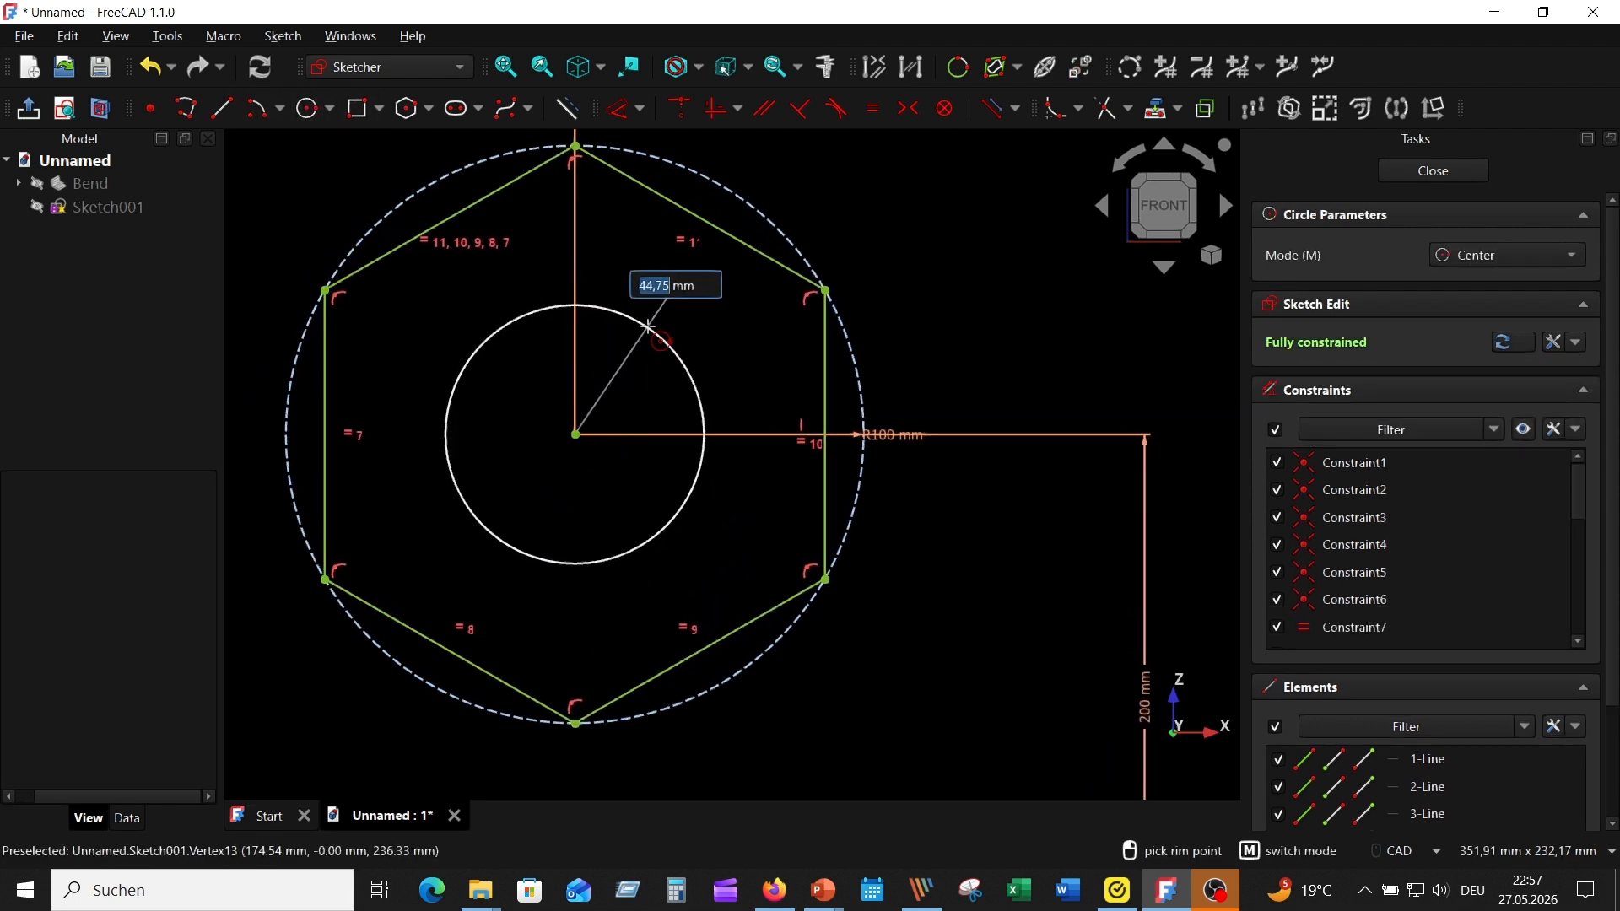
type("40")
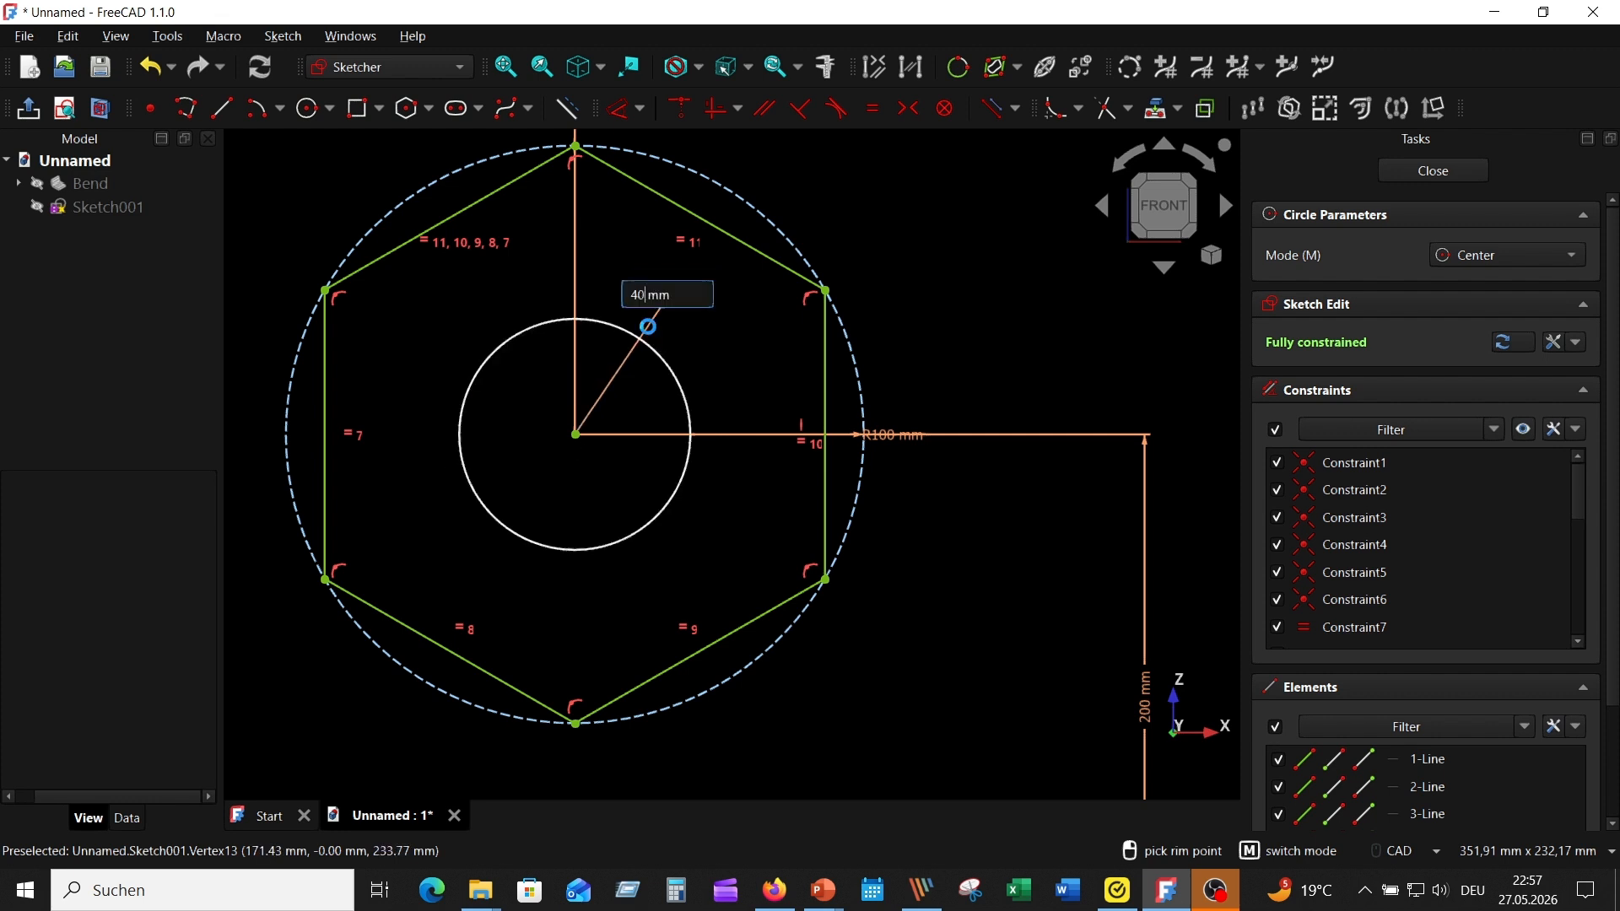
key("Return")
key("Escape")
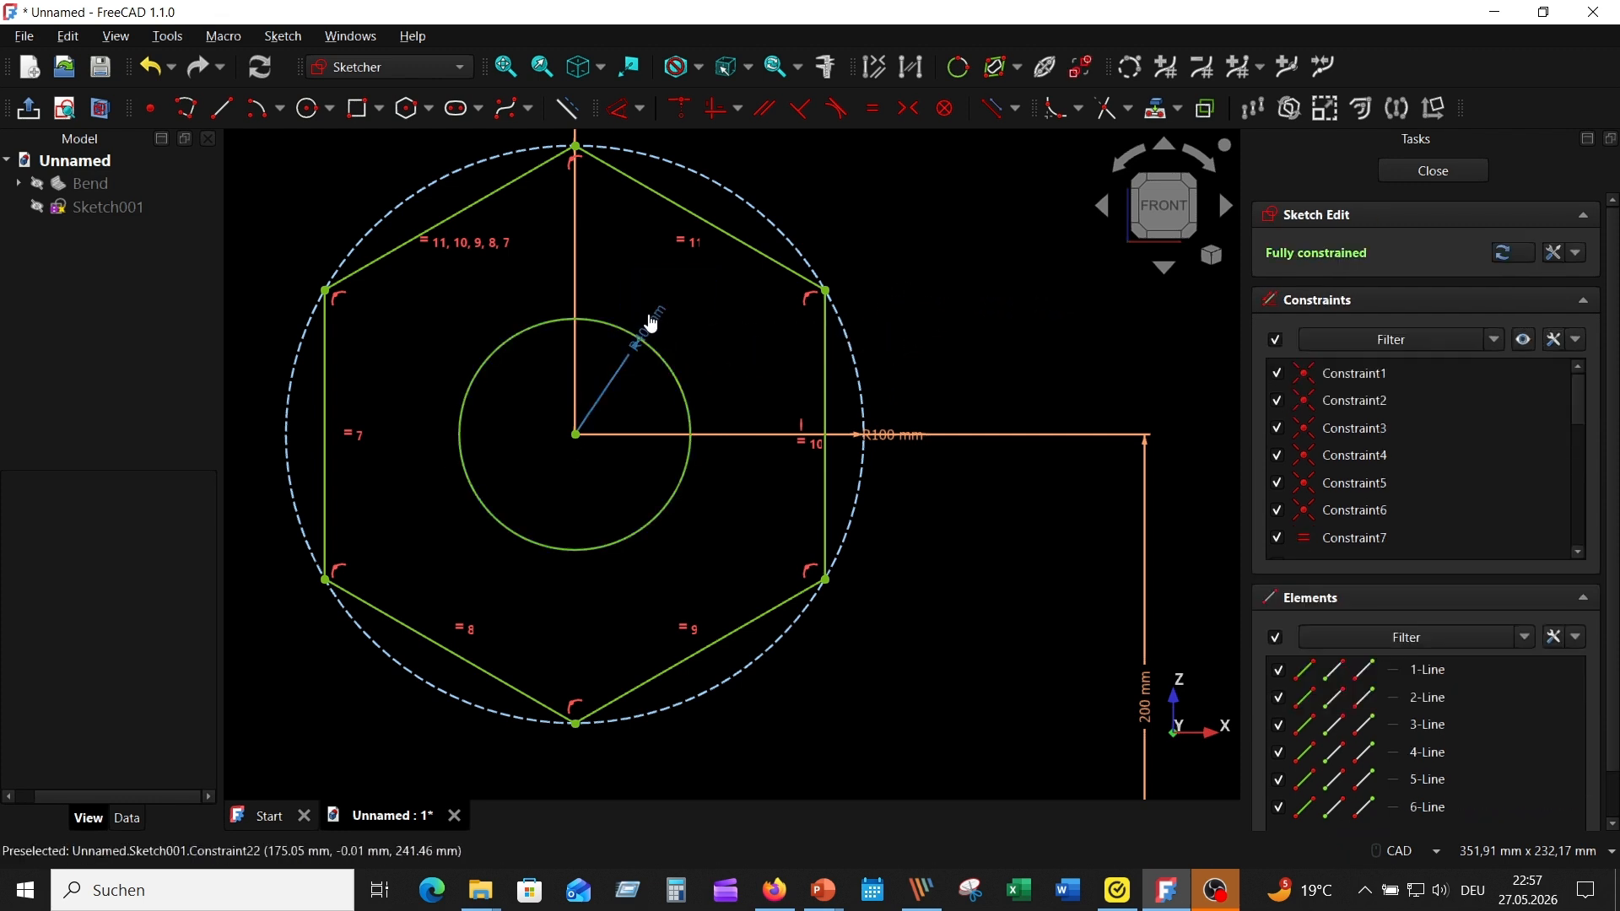
left_click_drag(652, 323, 698, 315)
left_click(1469, 173)
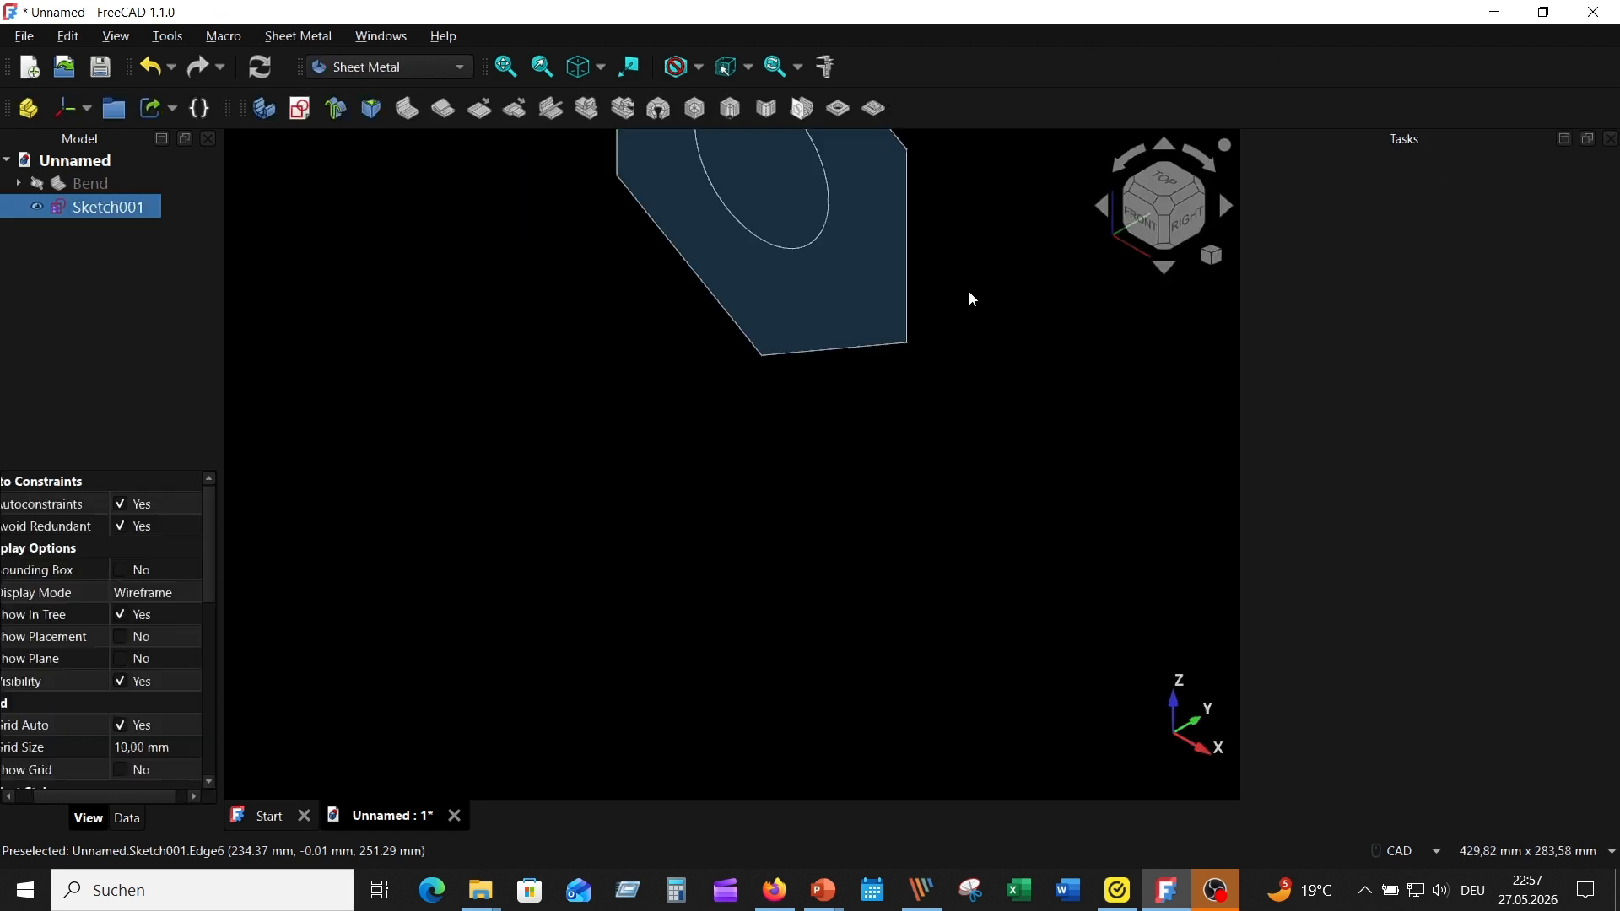
Create a sheet metal base shape from the hexagon sketch with 5 mm thickness, make it symmetric and accept it
left_click(933, 357)
left_click(635, 339)
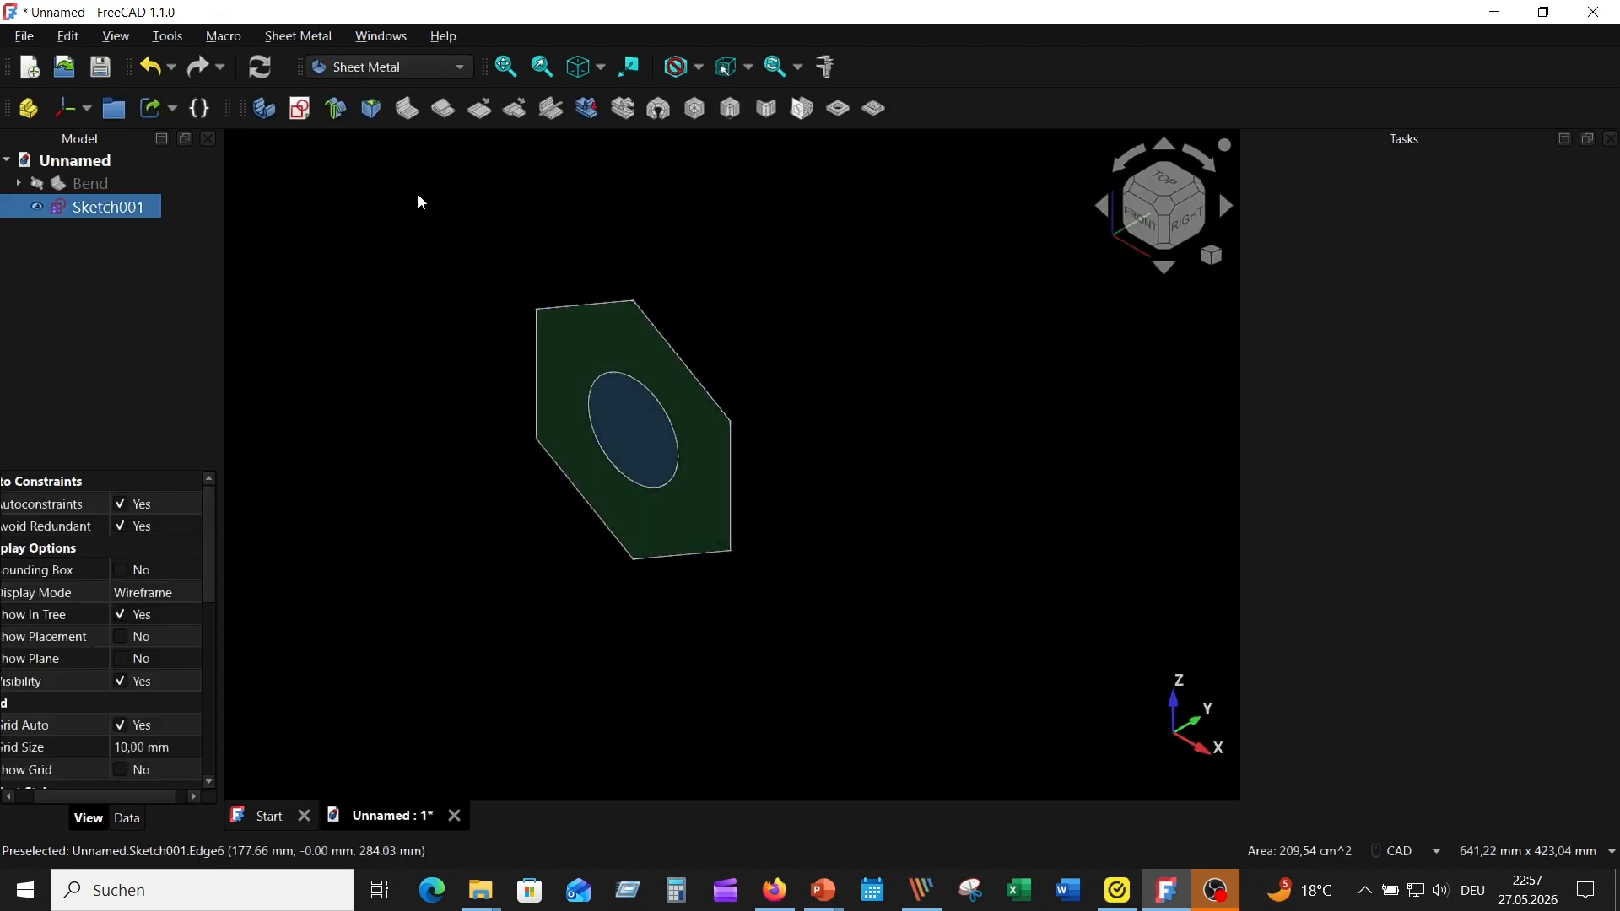
left_click(336, 108)
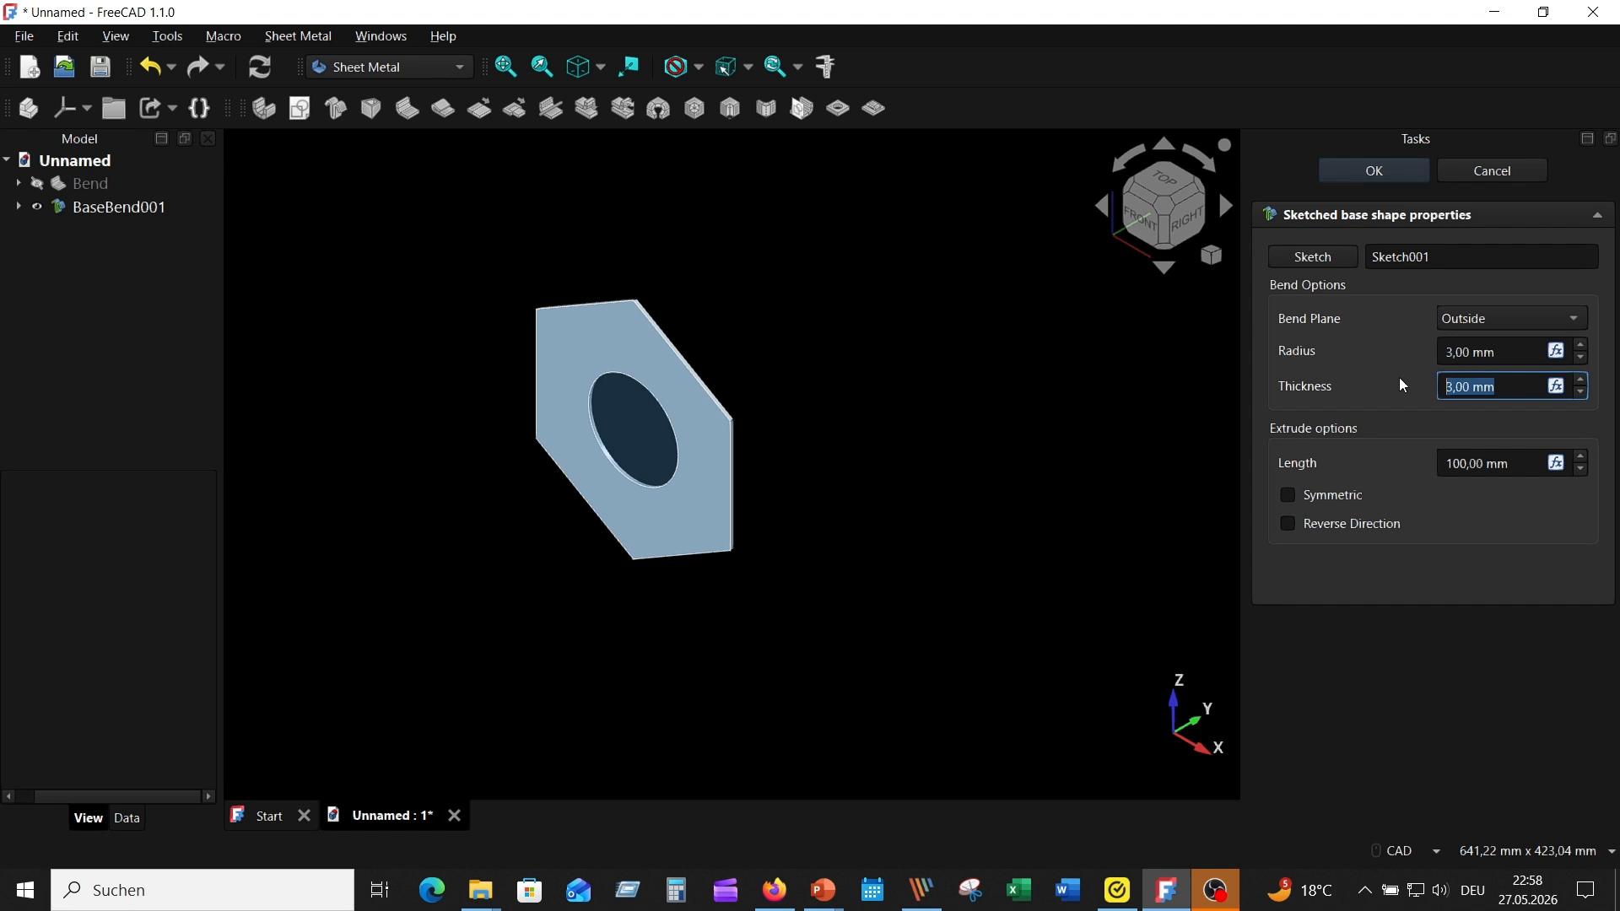
type("5")
left_click(1291, 497)
left_click(1375, 171)
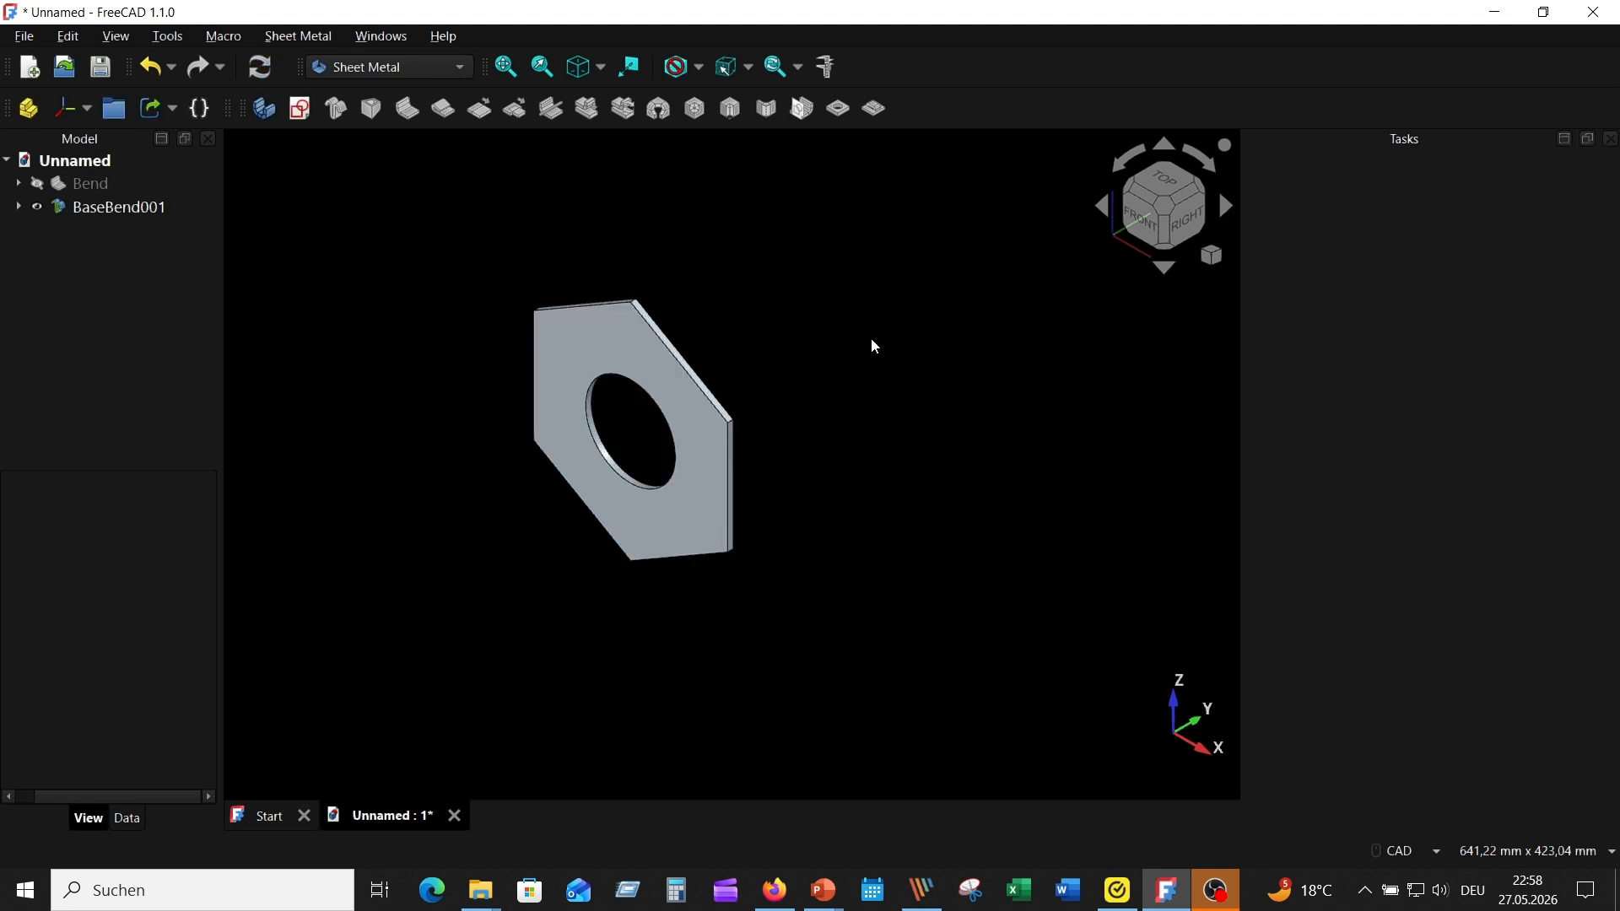
Add a flange on the rear edges of the hexagonal plate's two opposite vertical sides
middle_click_drag(745, 290, 938, 548)
scroll(891, 441, "up", 6)
middle_click_drag(894, 471, 964, 525)
left_click(579, 67)
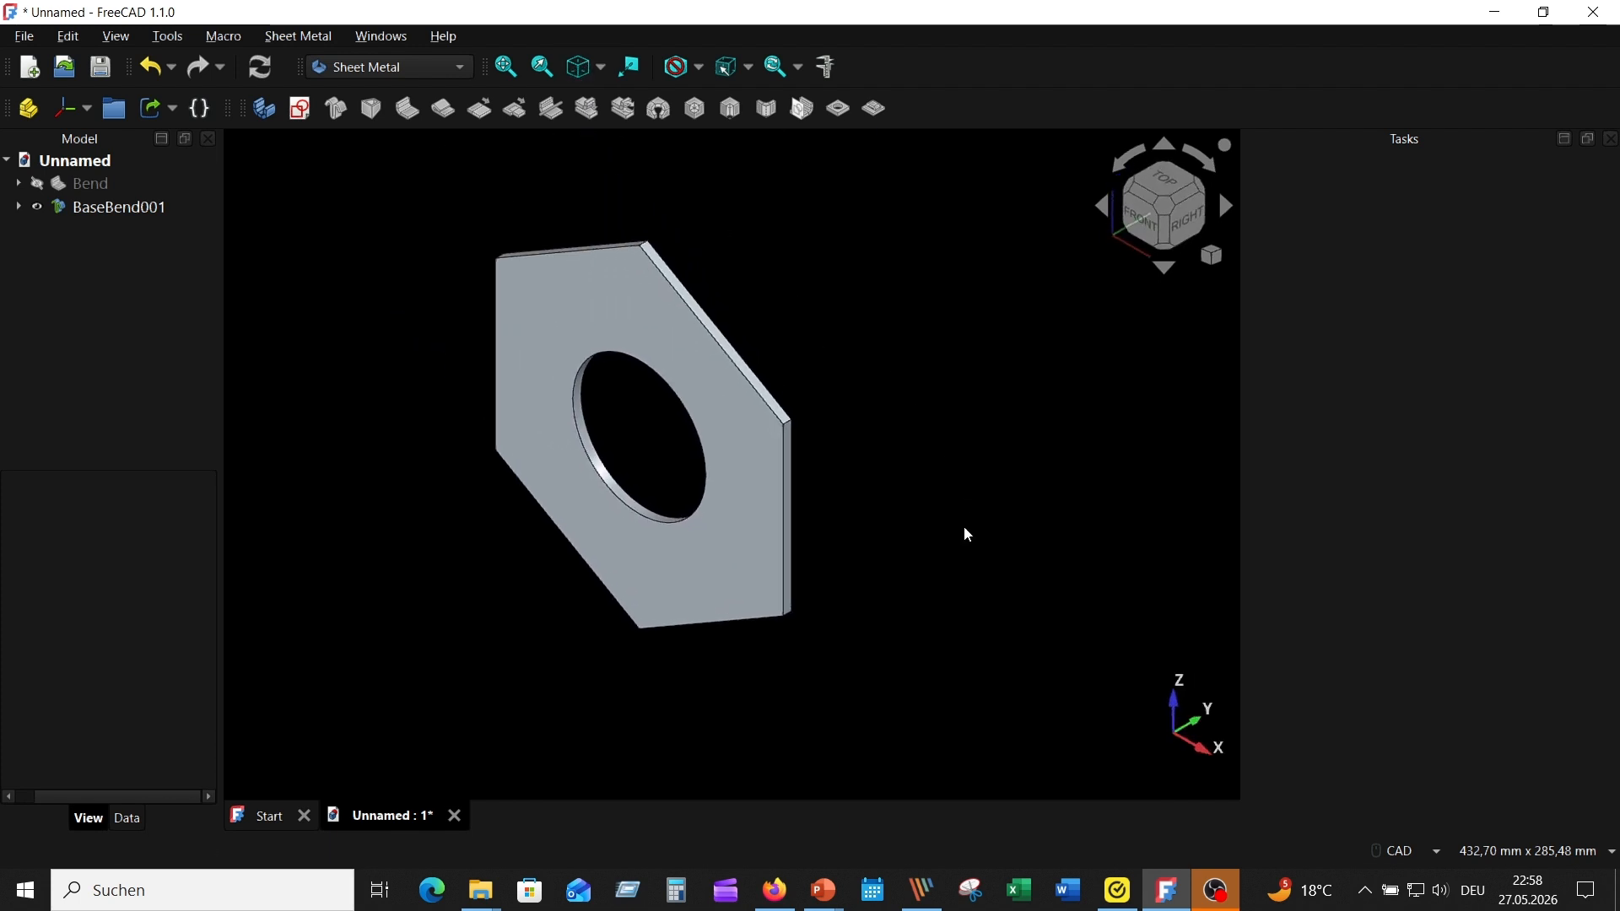
left_click(793, 516)
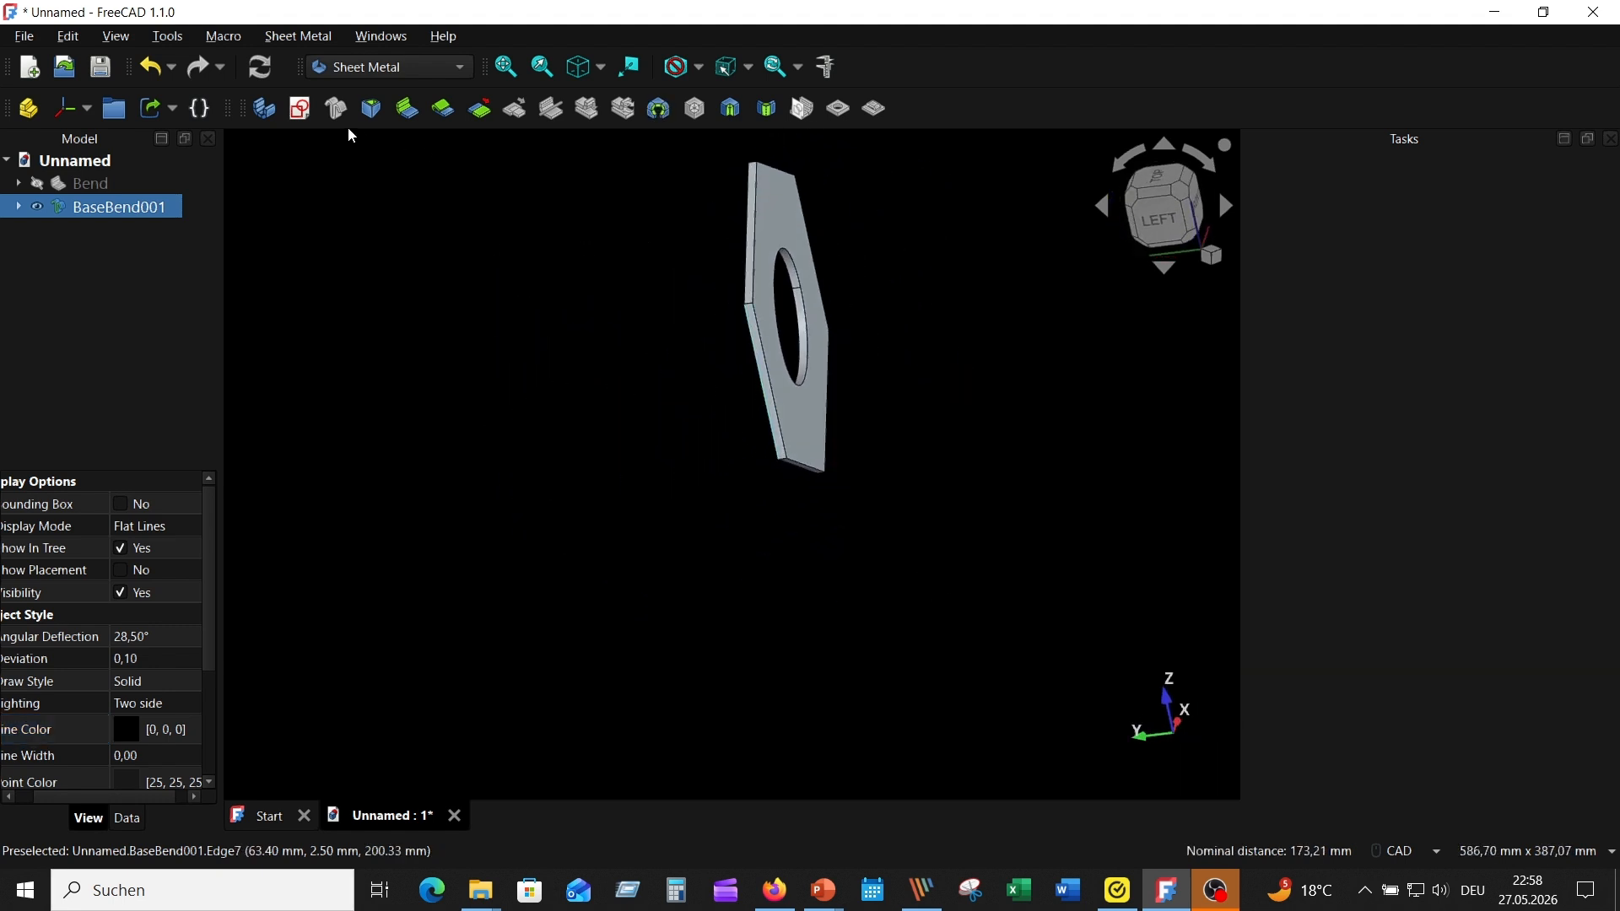
left_click(408, 108)
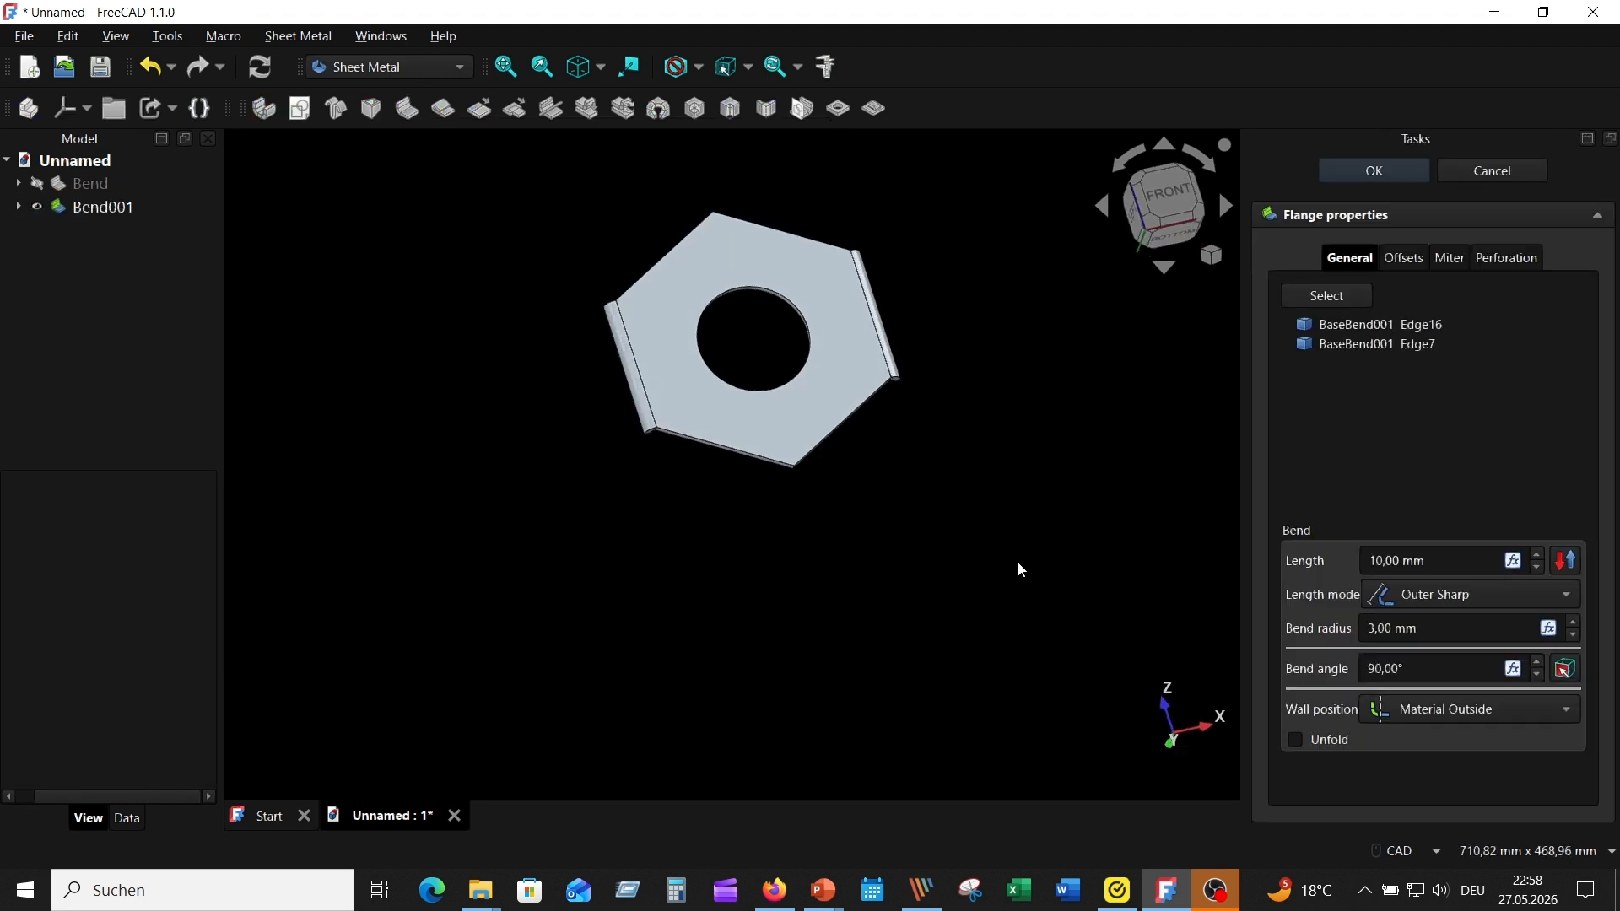
Set the length of the hexagonal plate's two flanges to 40 mm and accept them
left_click_drag(1350, 555, 1296, 540)
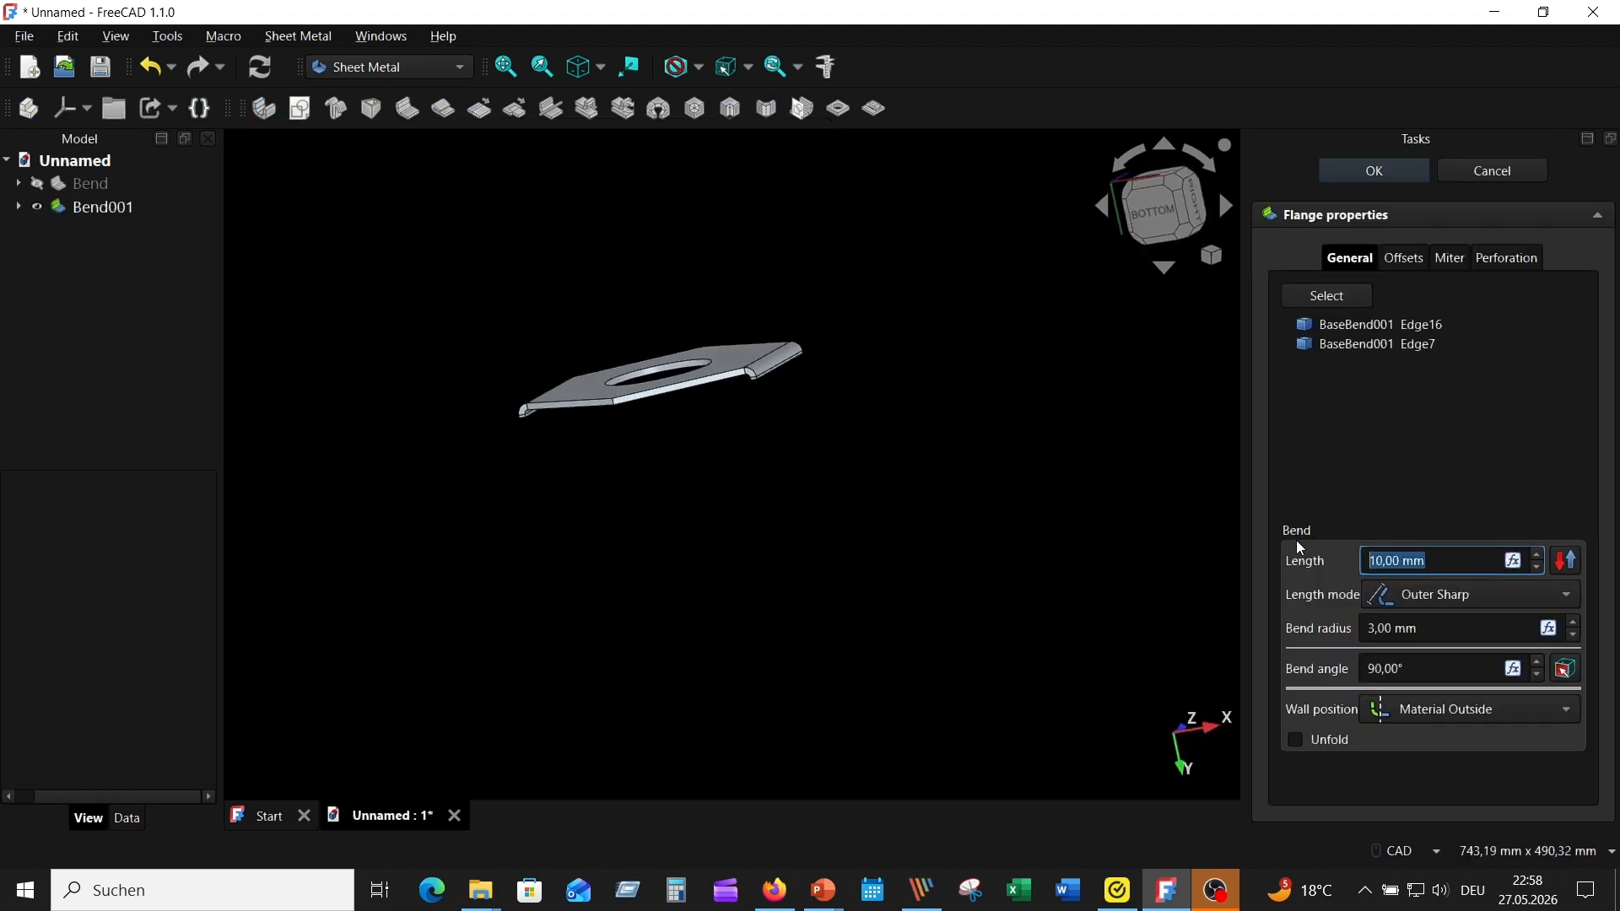
type("40")
key("Return")
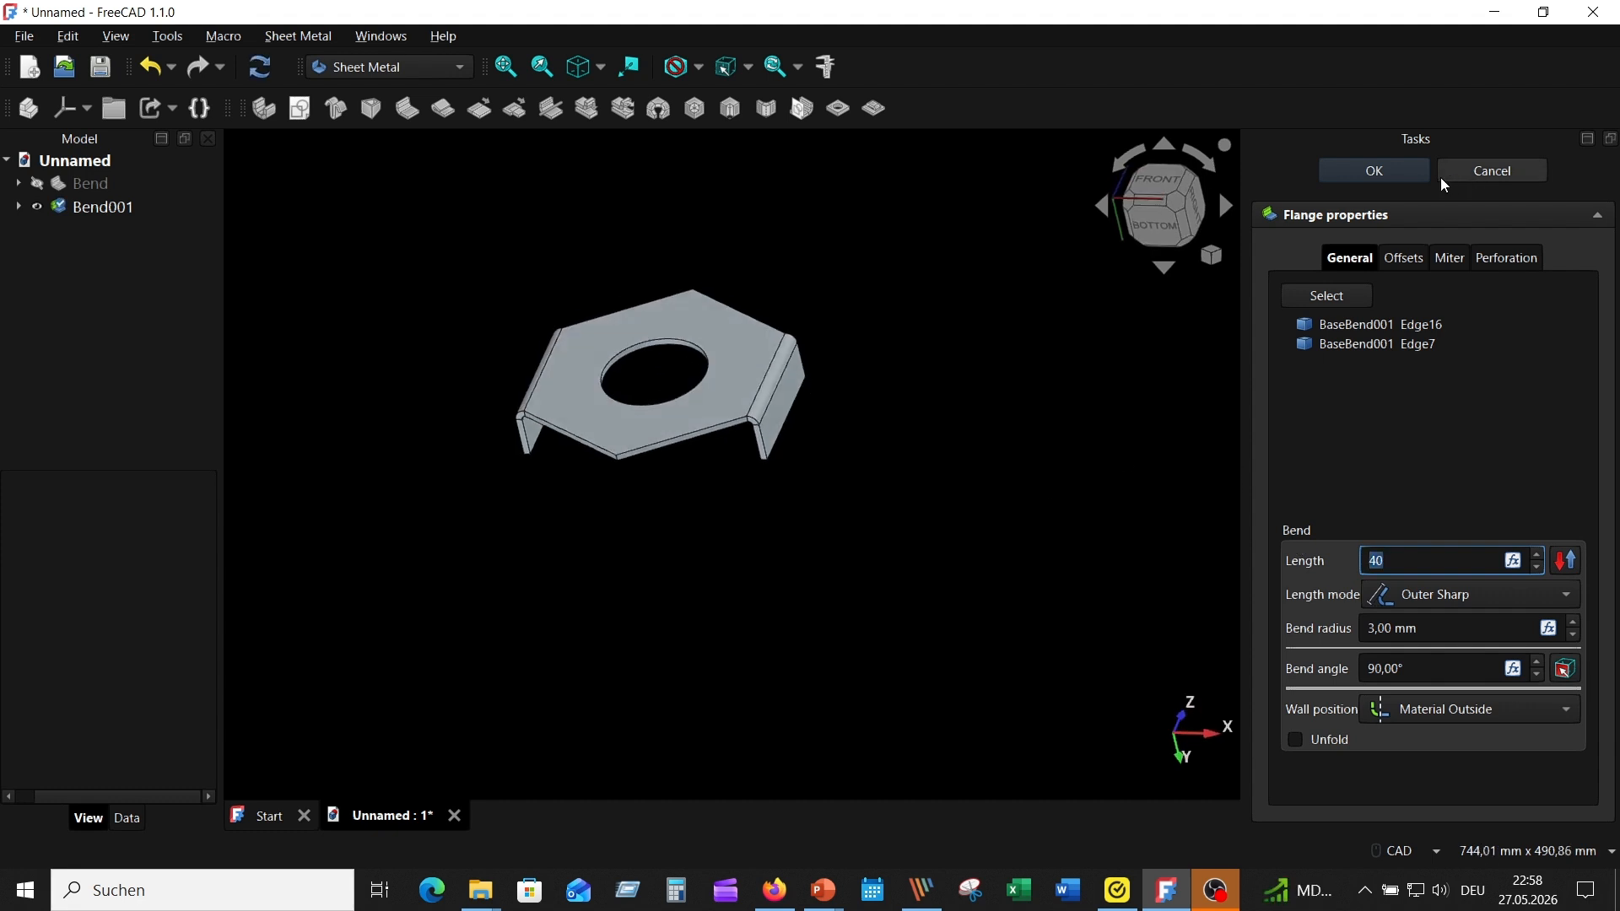
left_click(1369, 173)
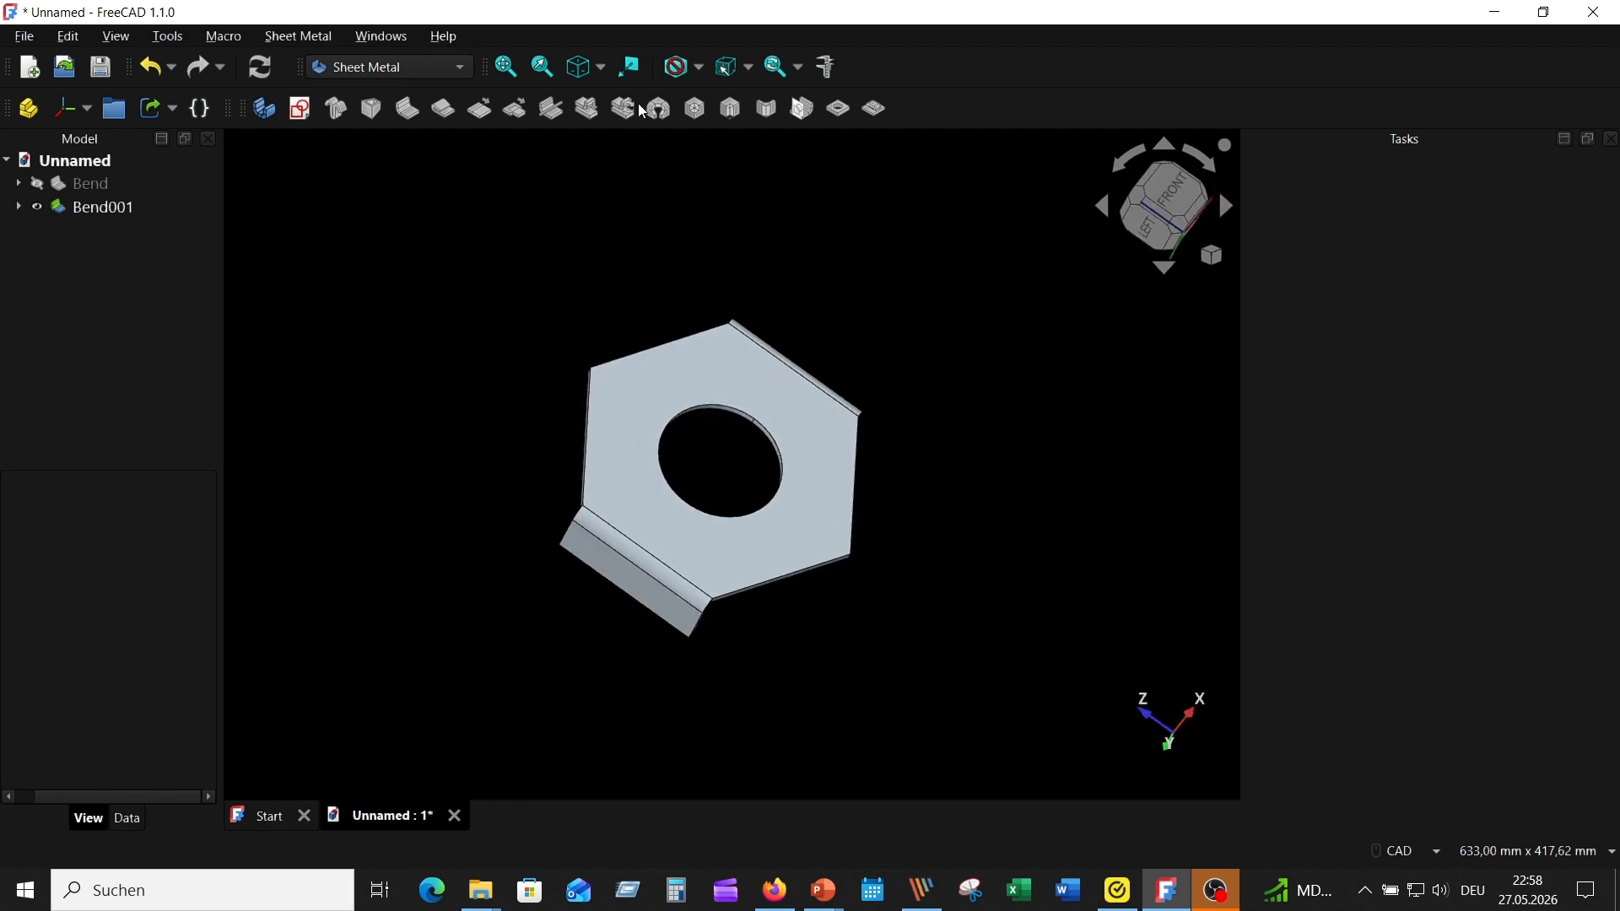
Examine the flanged hexagonal plate from the front, below and behind
left_click(579, 67)
left_click(538, 72)
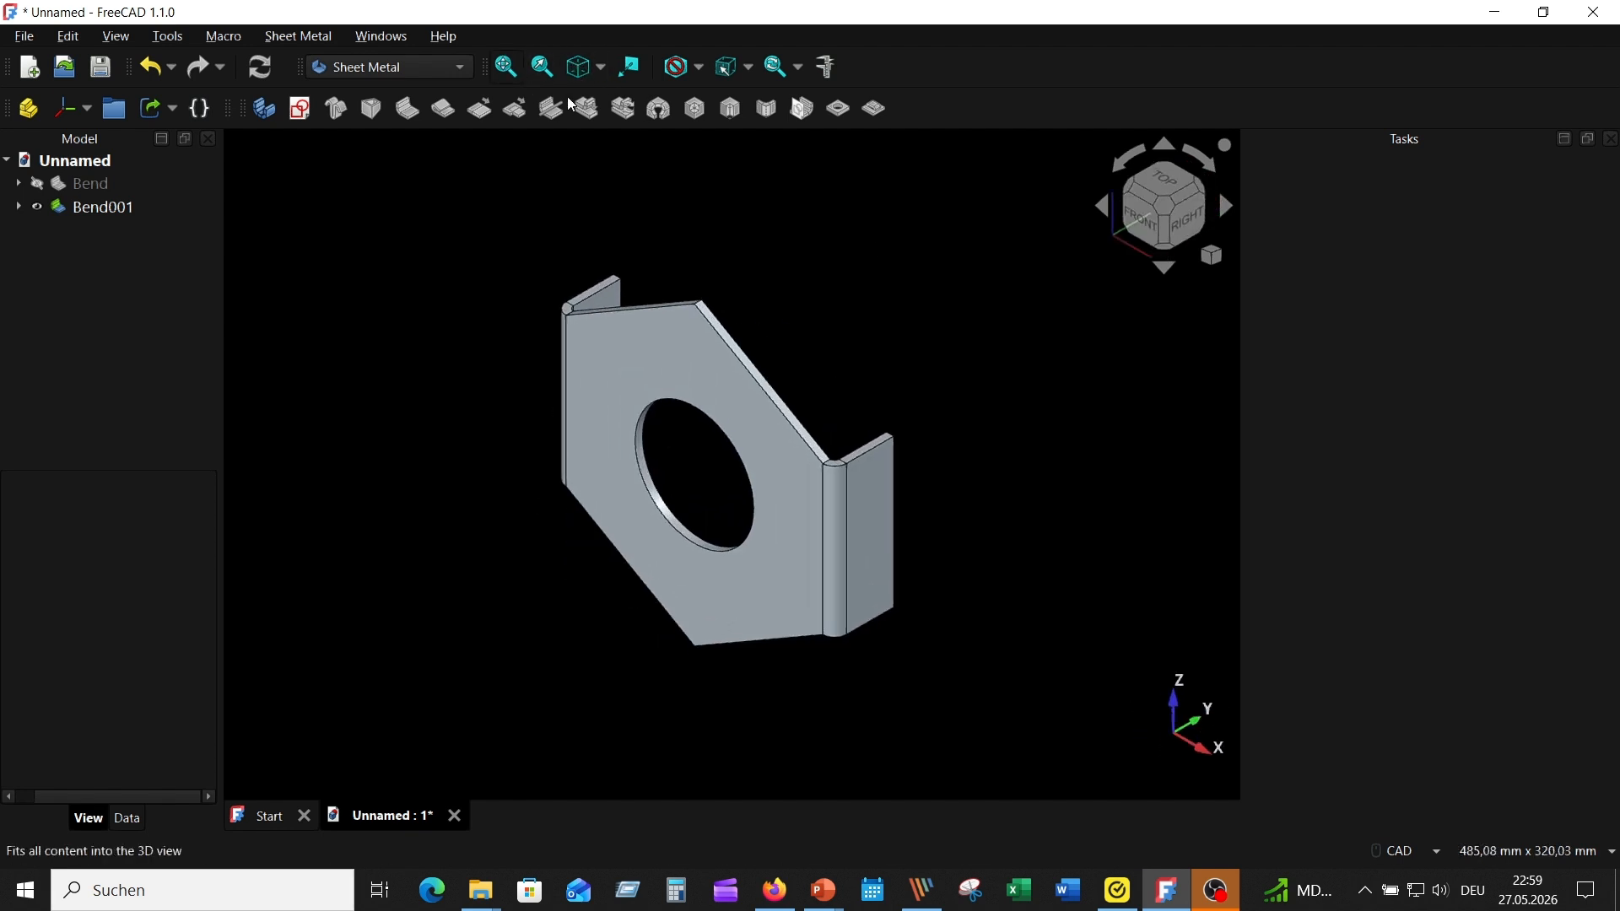
middle_click_drag(821, 295, 864, 267)
scroll(975, 280, "up", 5)
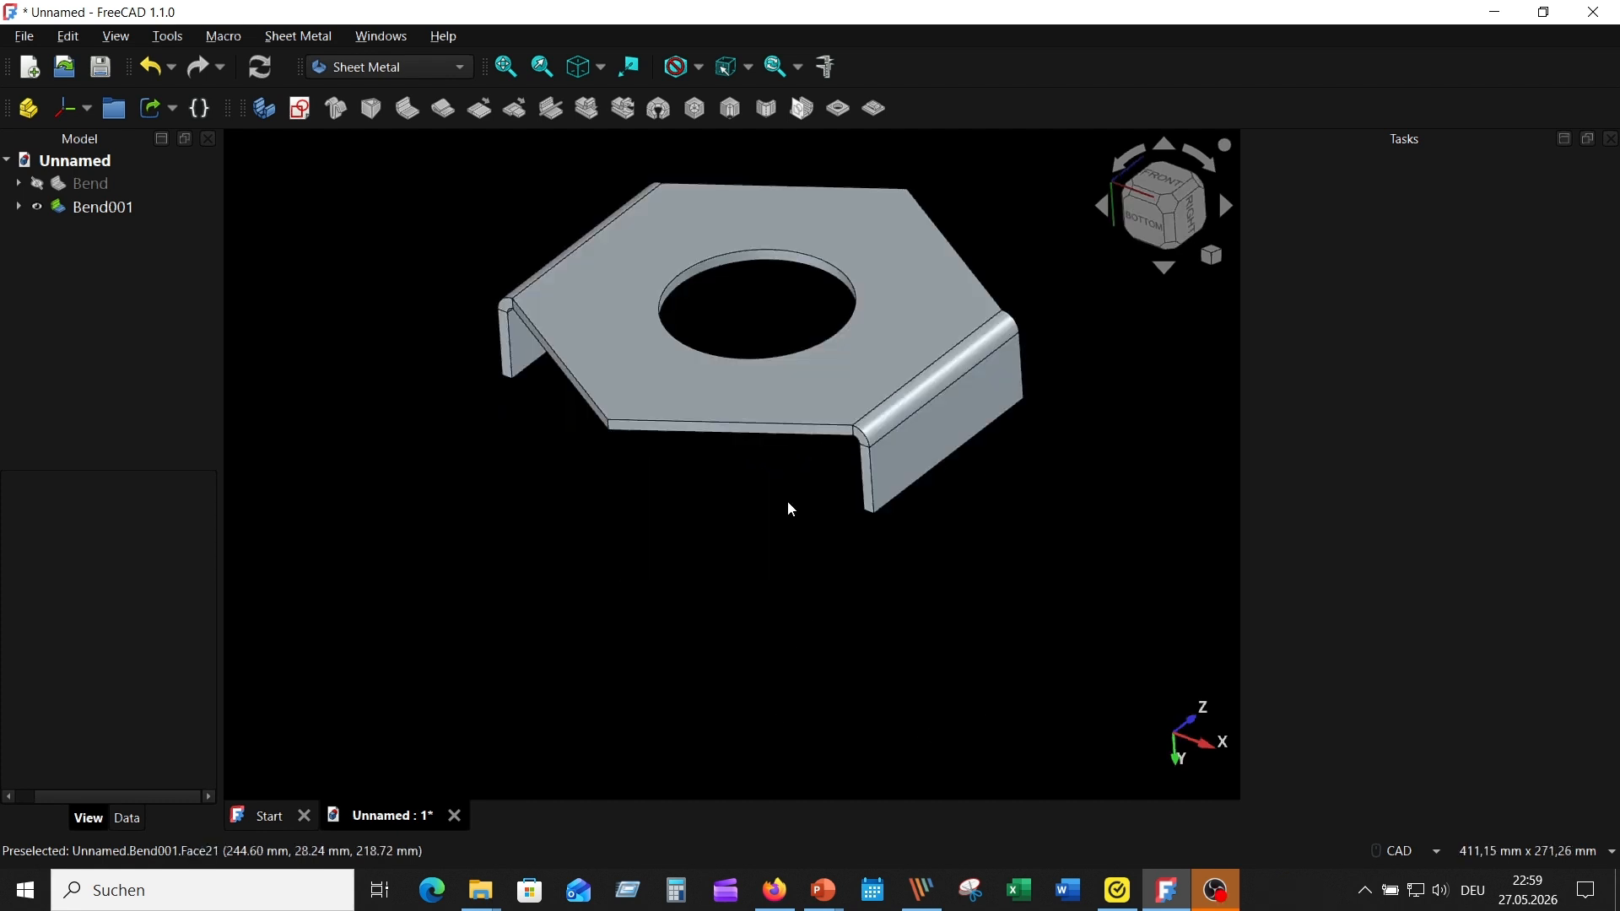
middle_click_drag(765, 488, 776, 557)
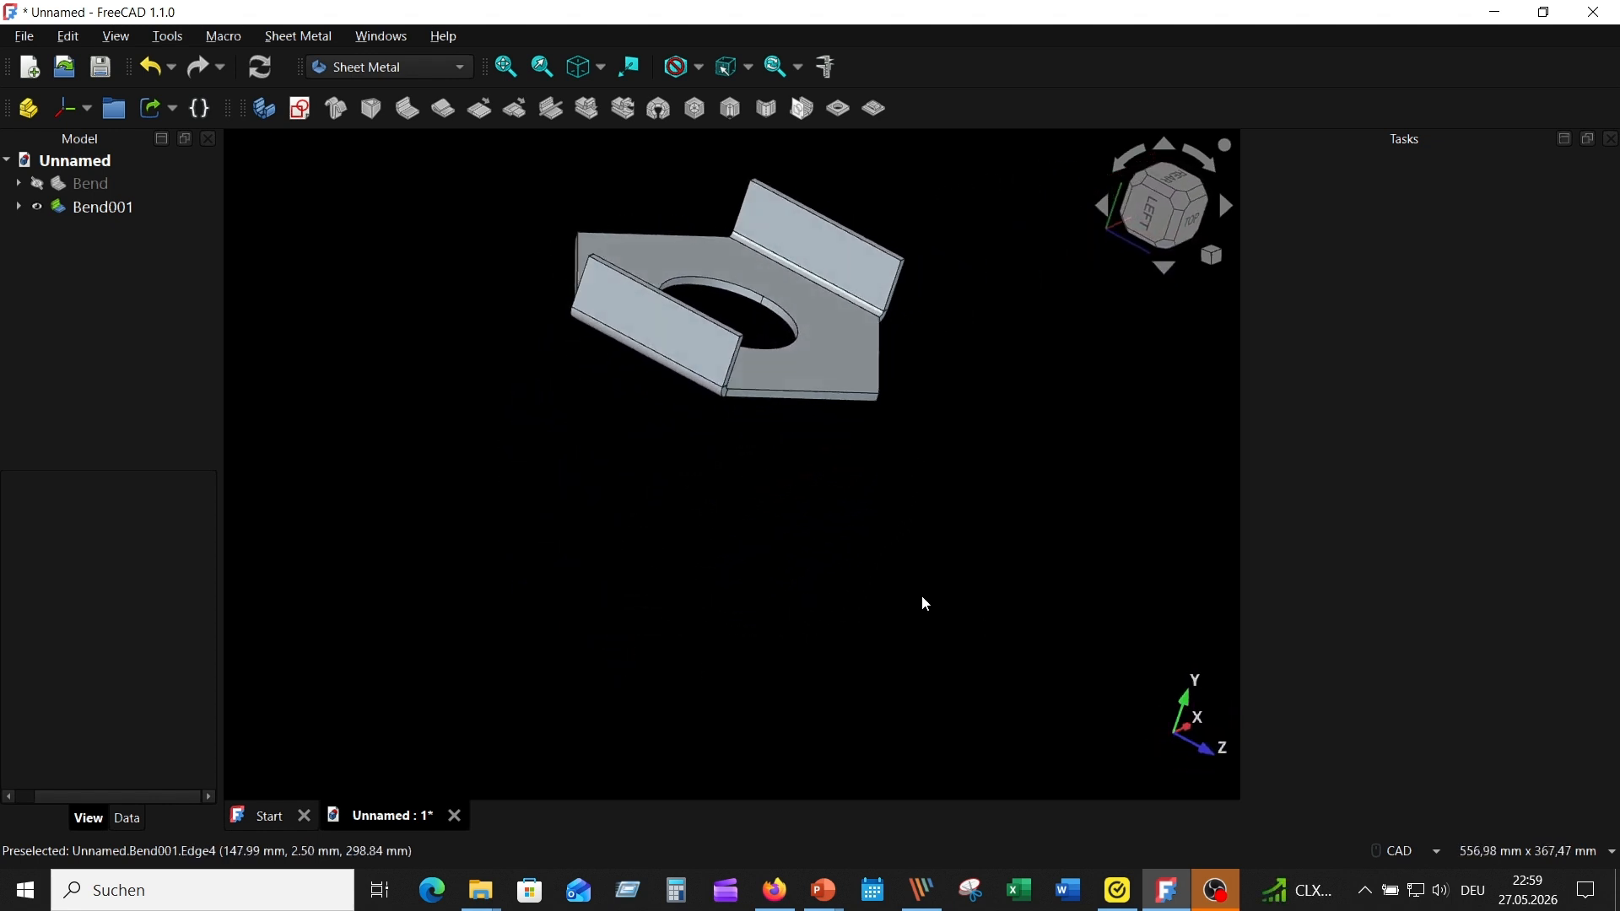
left_click(102, 208)
left_click(944, 304)
middle_click_drag(944, 304, 959, 291)
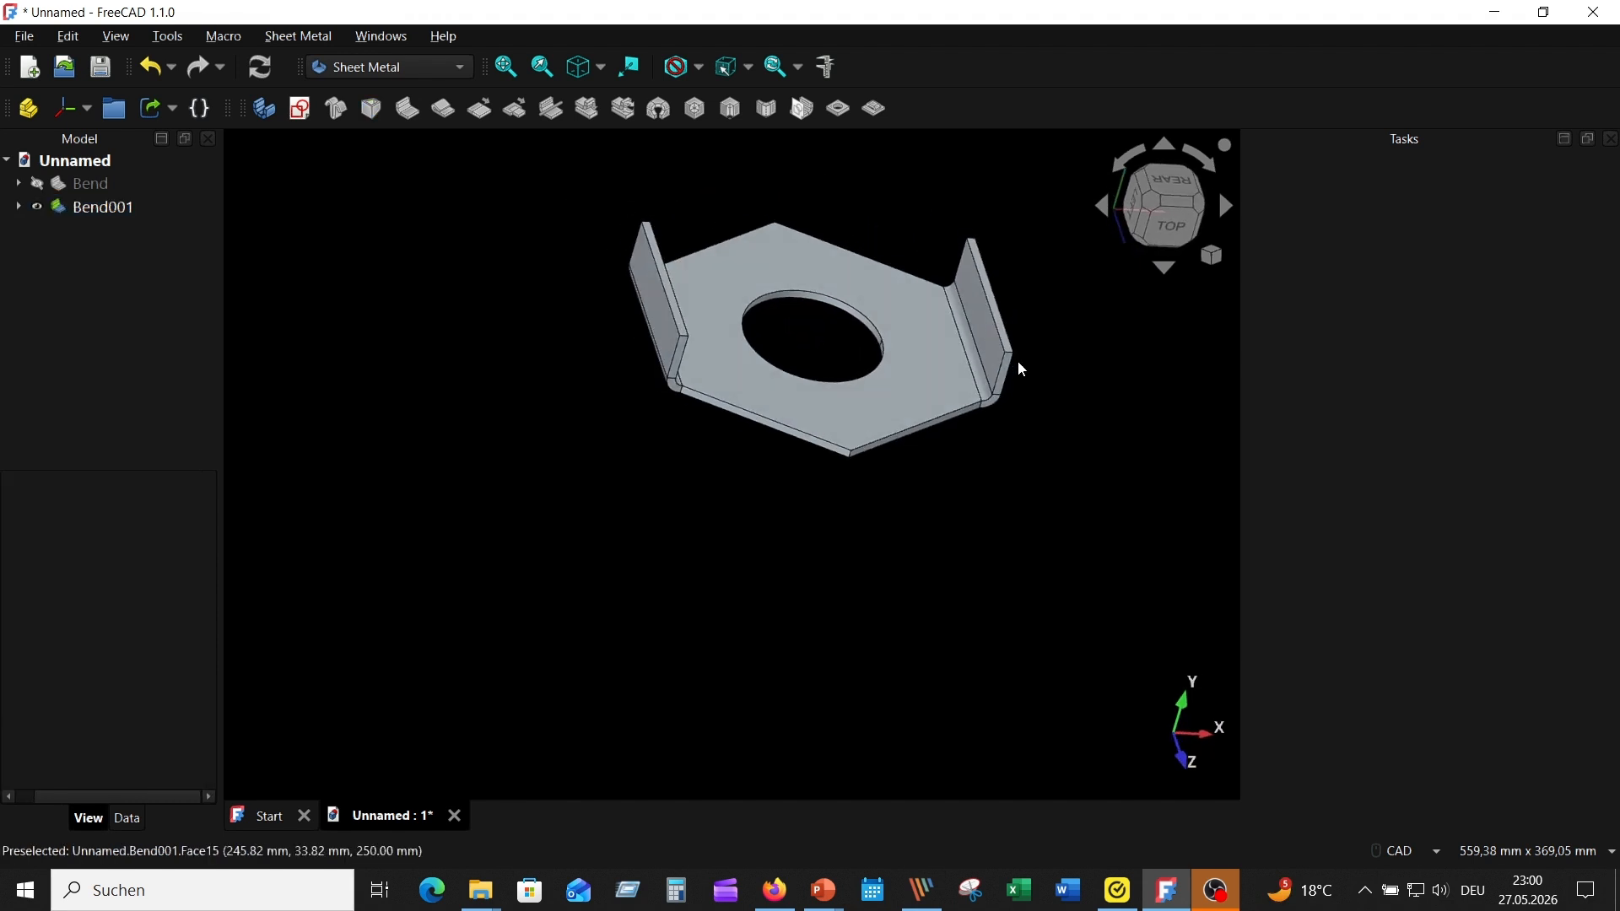